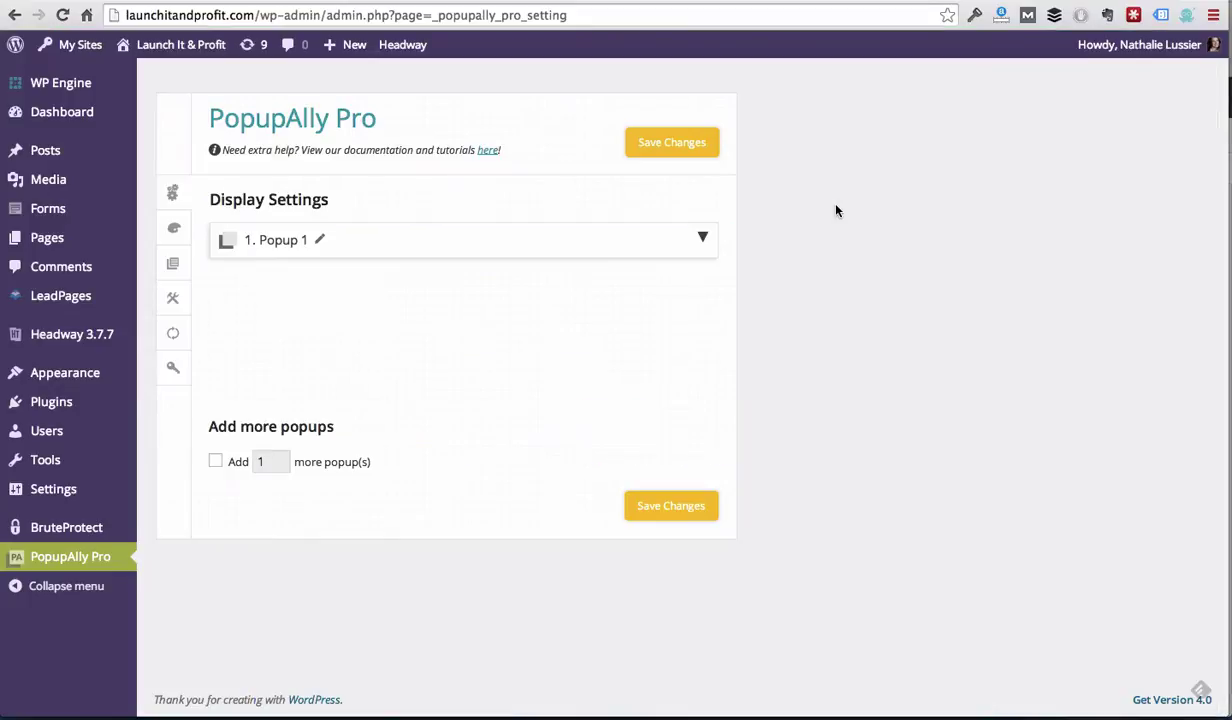
Expand Popup 1 in the display settings and enable it as an exit-intent popup.
left_click(702, 238)
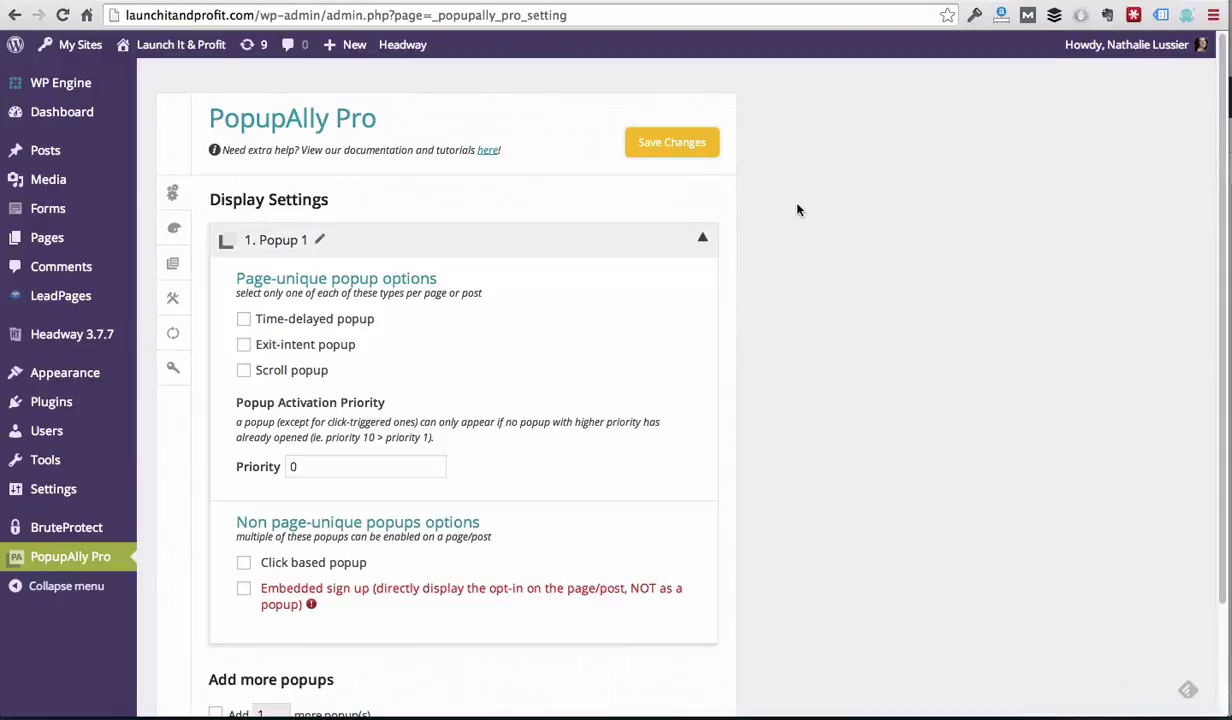
scroll(797, 209, "down", 2)
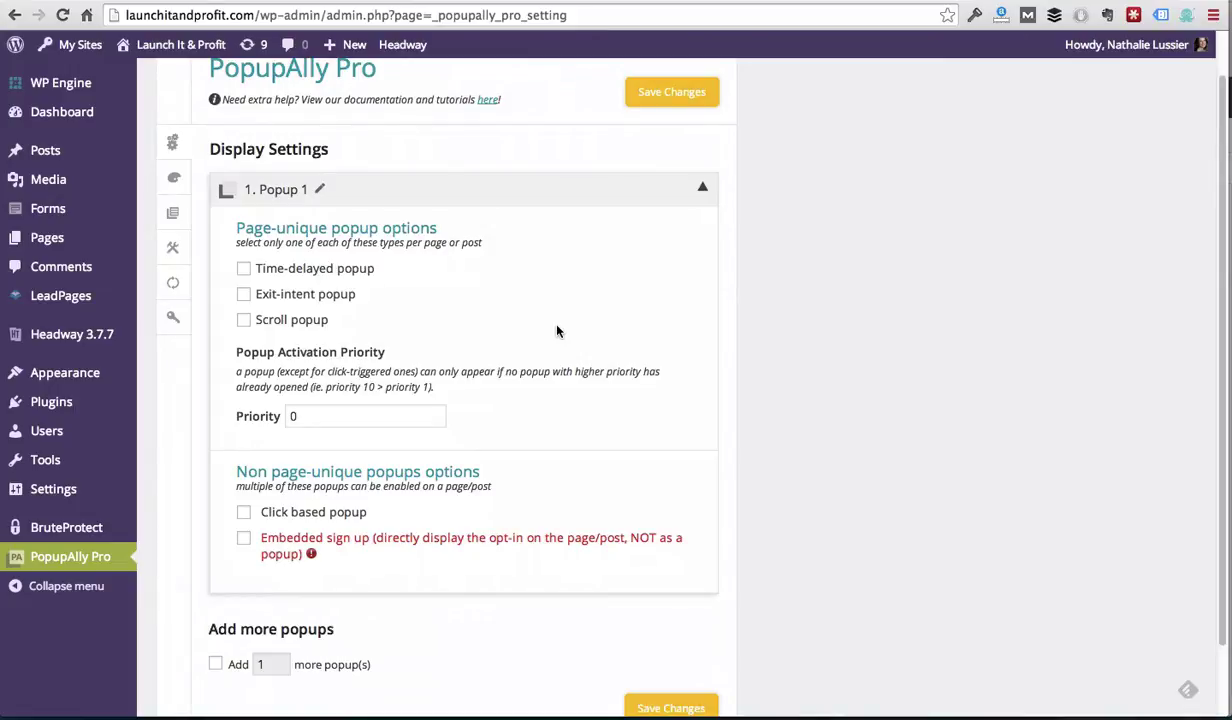
scroll(555, 332, "down", 1)
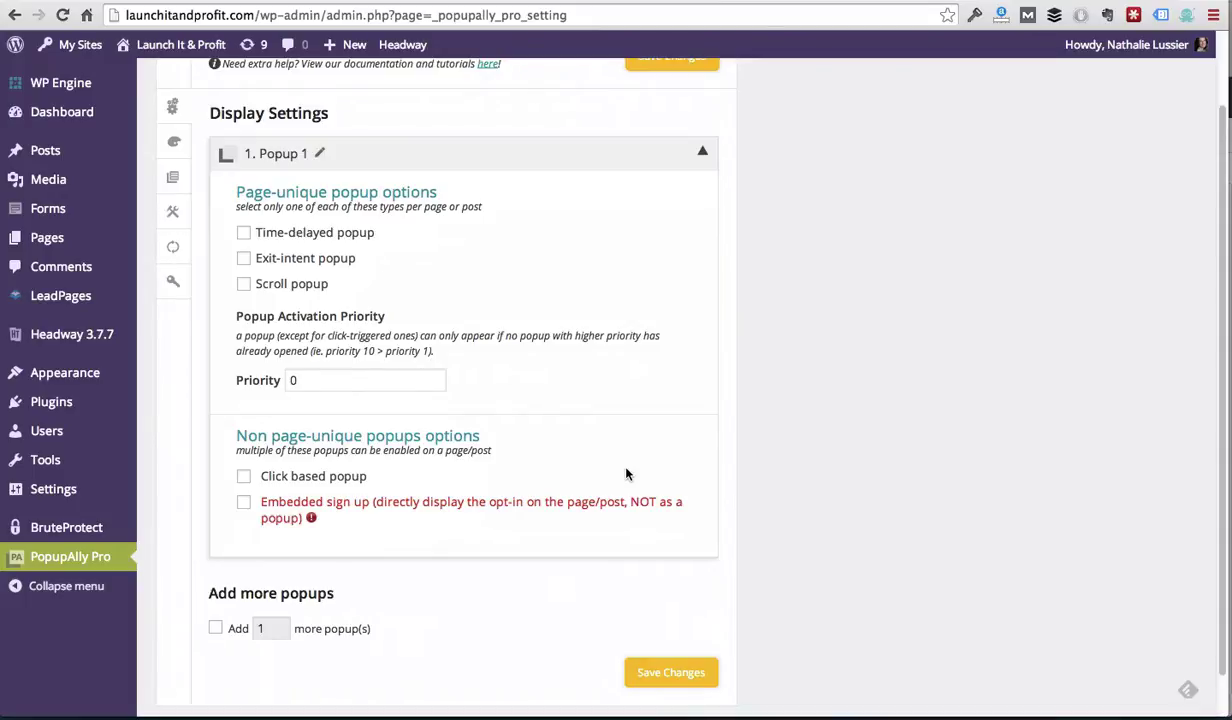
mouse_move(352, 513)
left_click(318, 257)
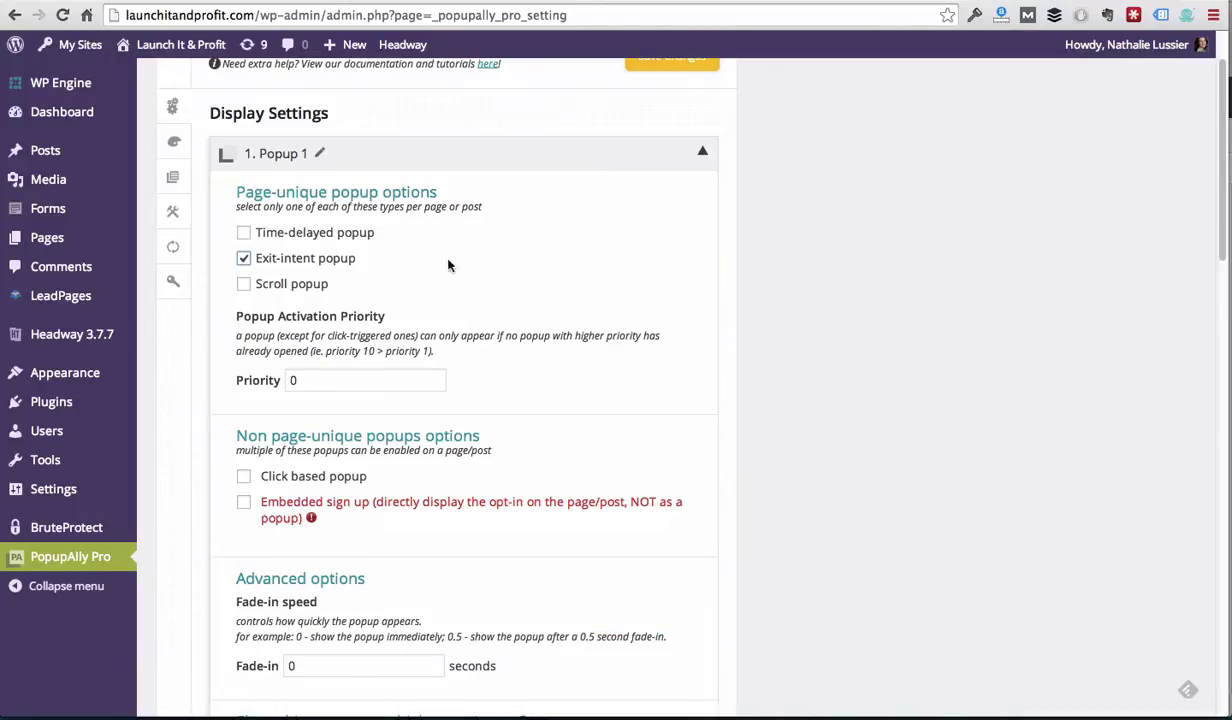
Set the popup's fade-in speed to 0.5 seconds in the advanced options.
scroll(754, 271, "down", 4)
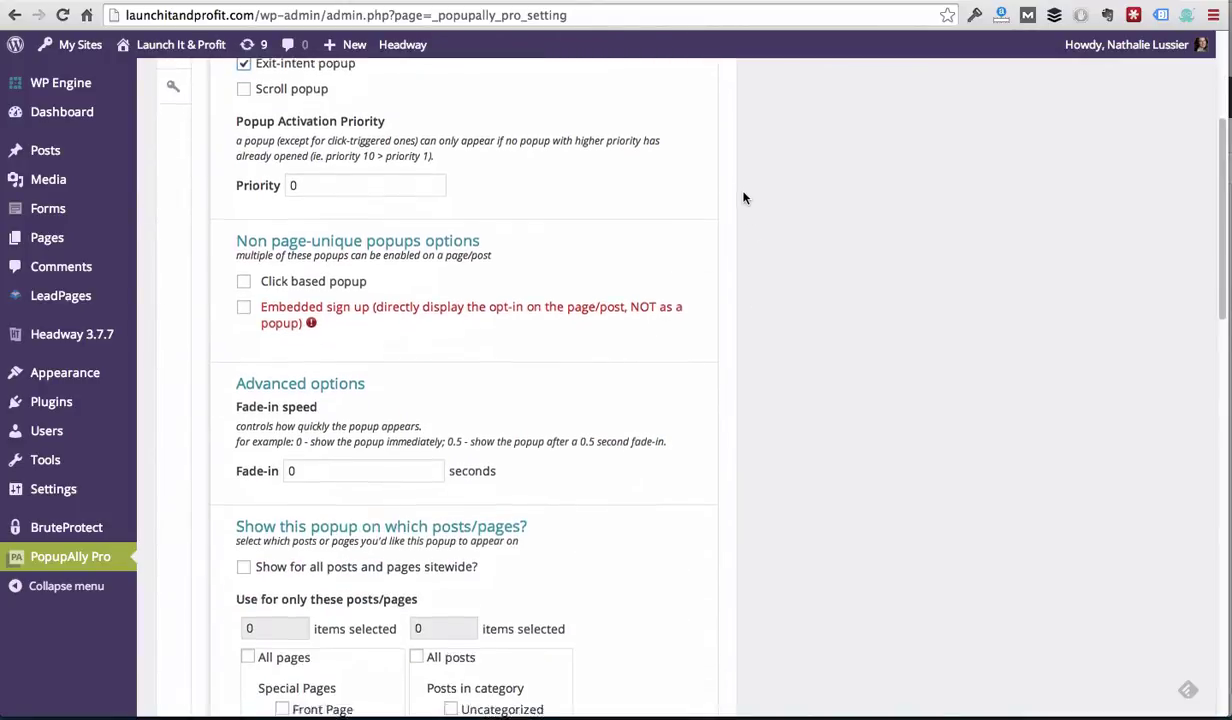
scroll(743, 197, "down", 4)
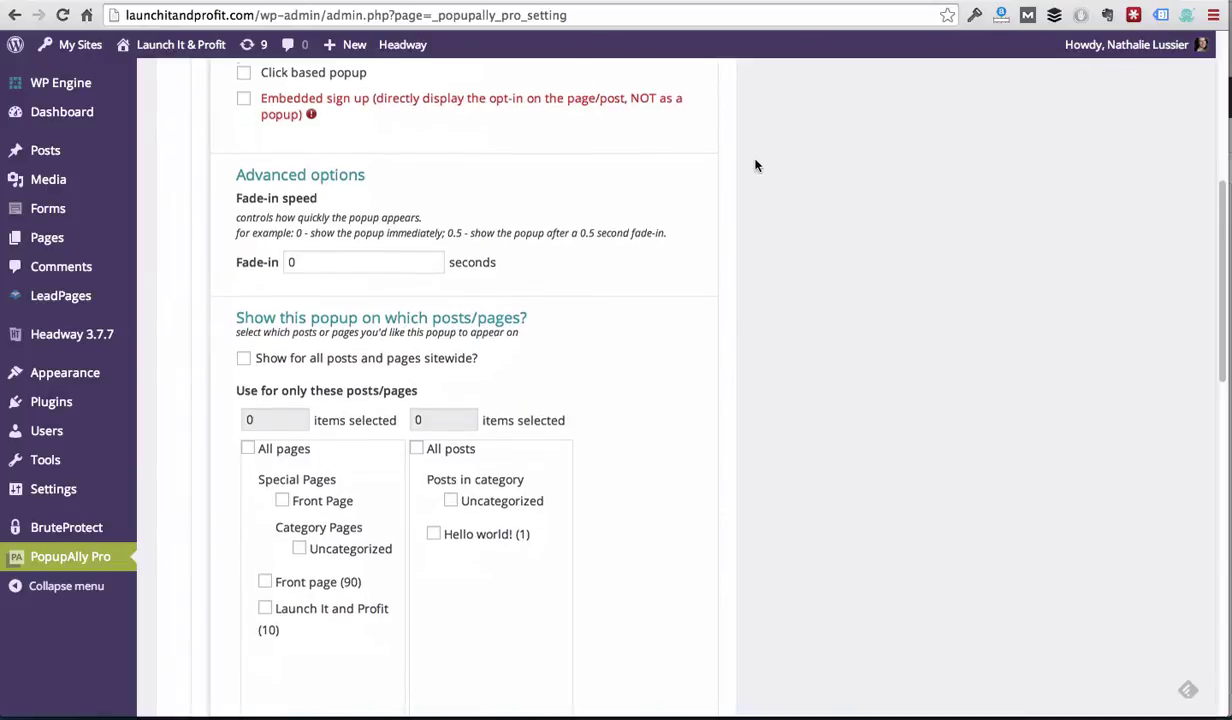
scroll(756, 166, "down", 1)
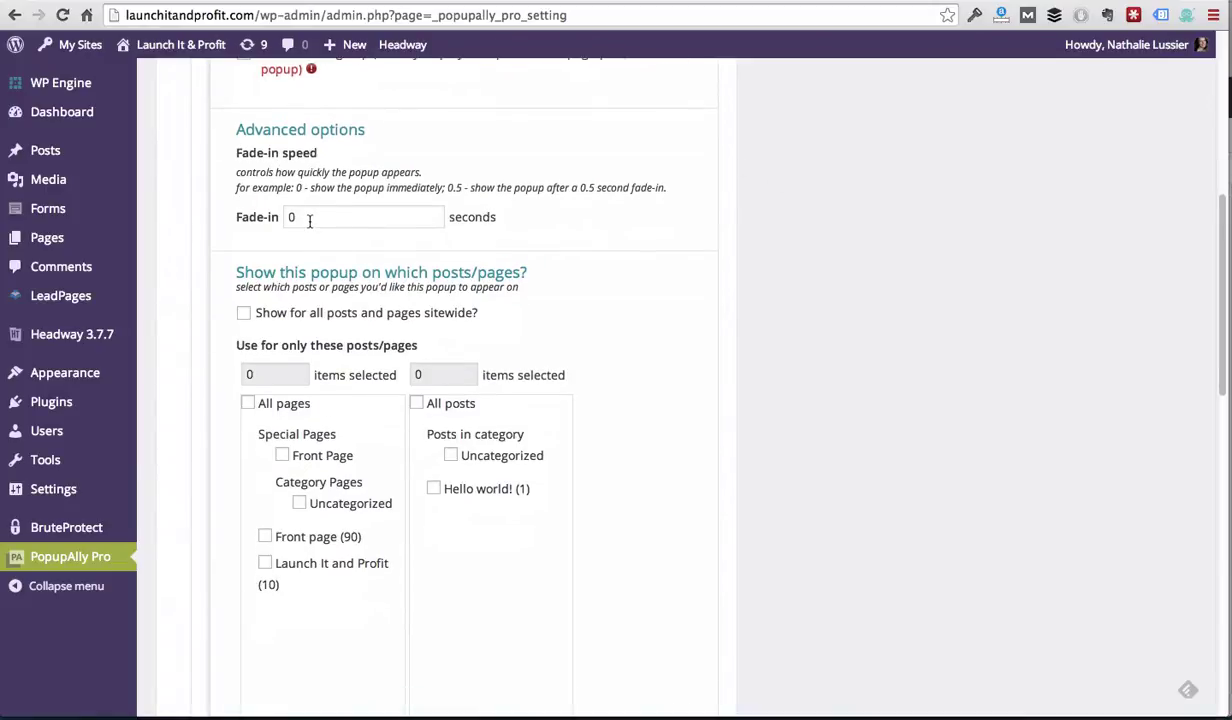
left_click(310, 221)
type(".5")
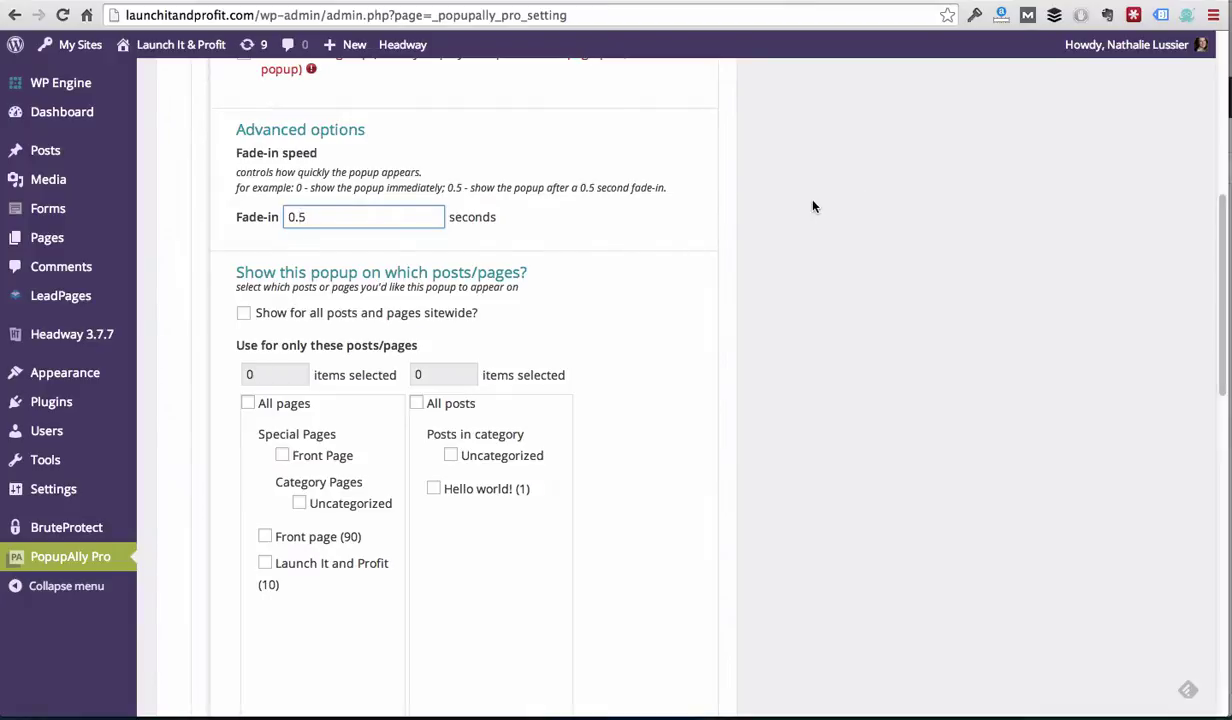
left_click(810, 207)
Show the popup for all posts and pages sitewide, excluding the Front page (90).
scroll(710, 175, "down", 2)
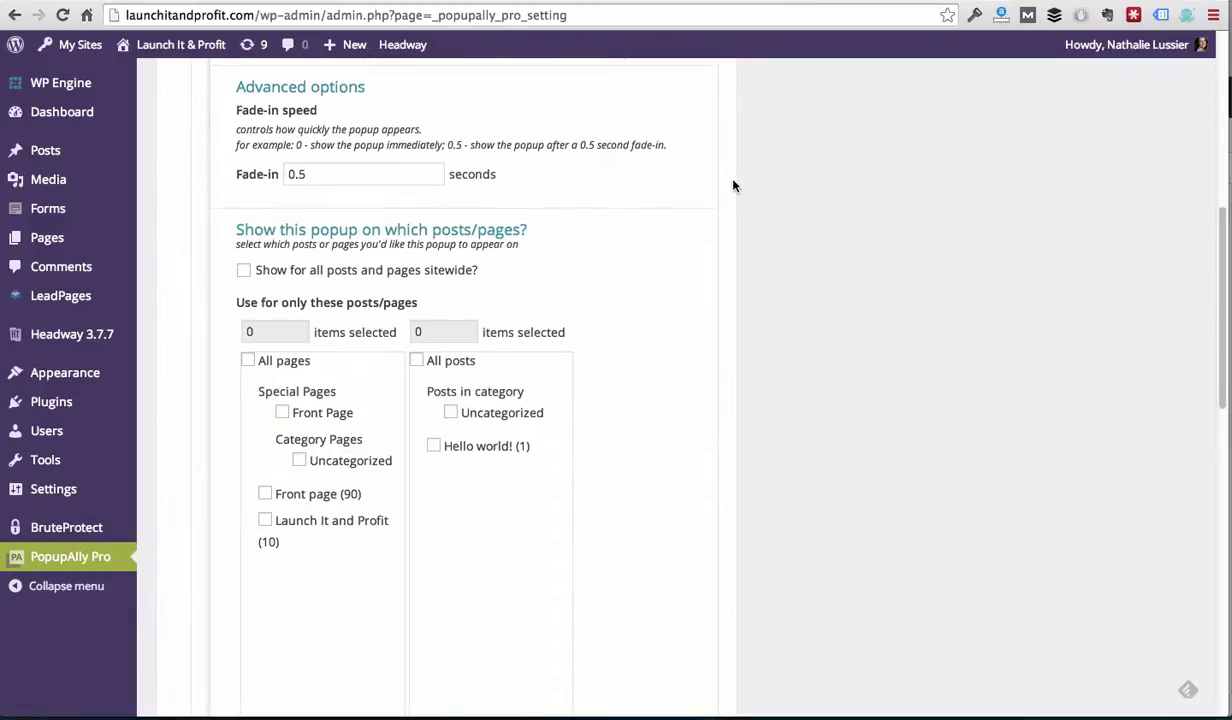
left_click(243, 243)
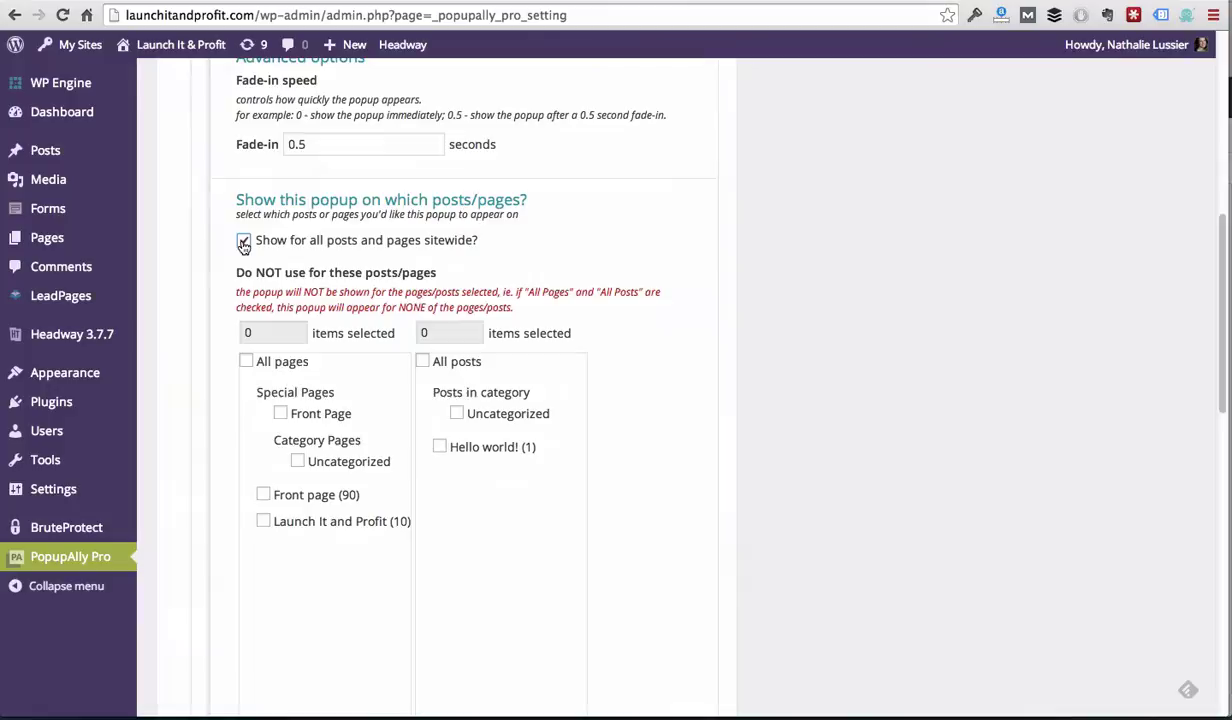
scroll(709, 175, "down", 2)
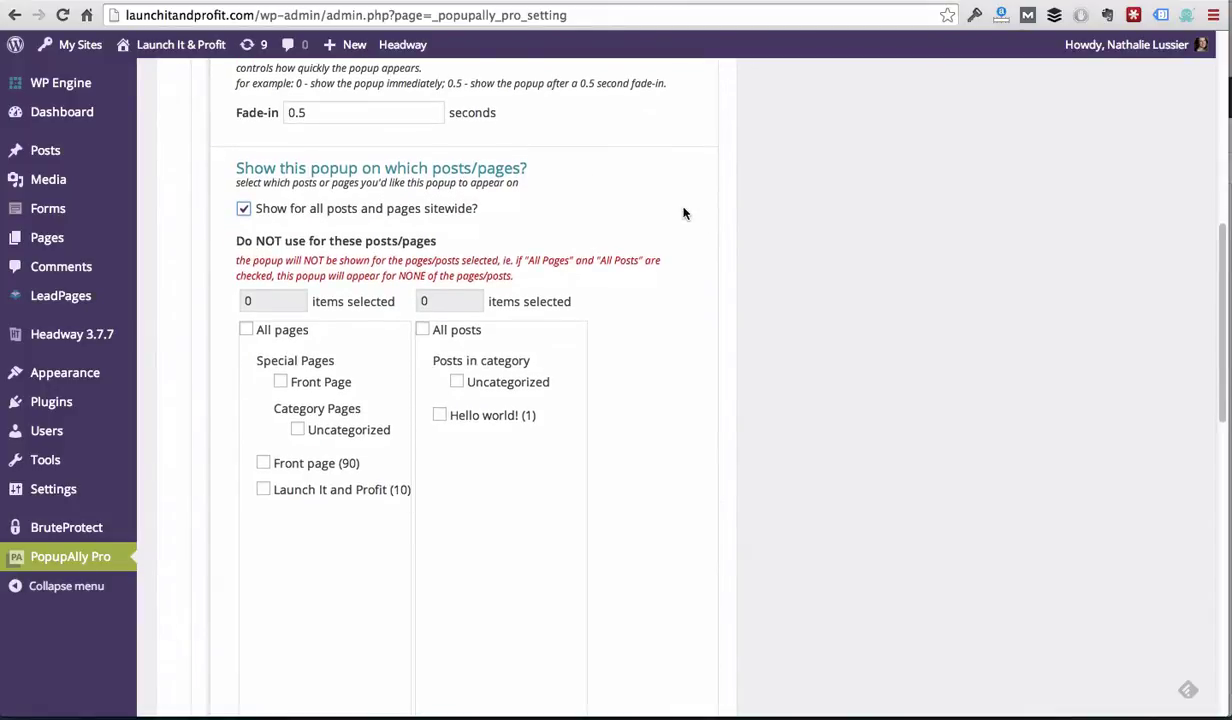
scroll(684, 213, "down", 1)
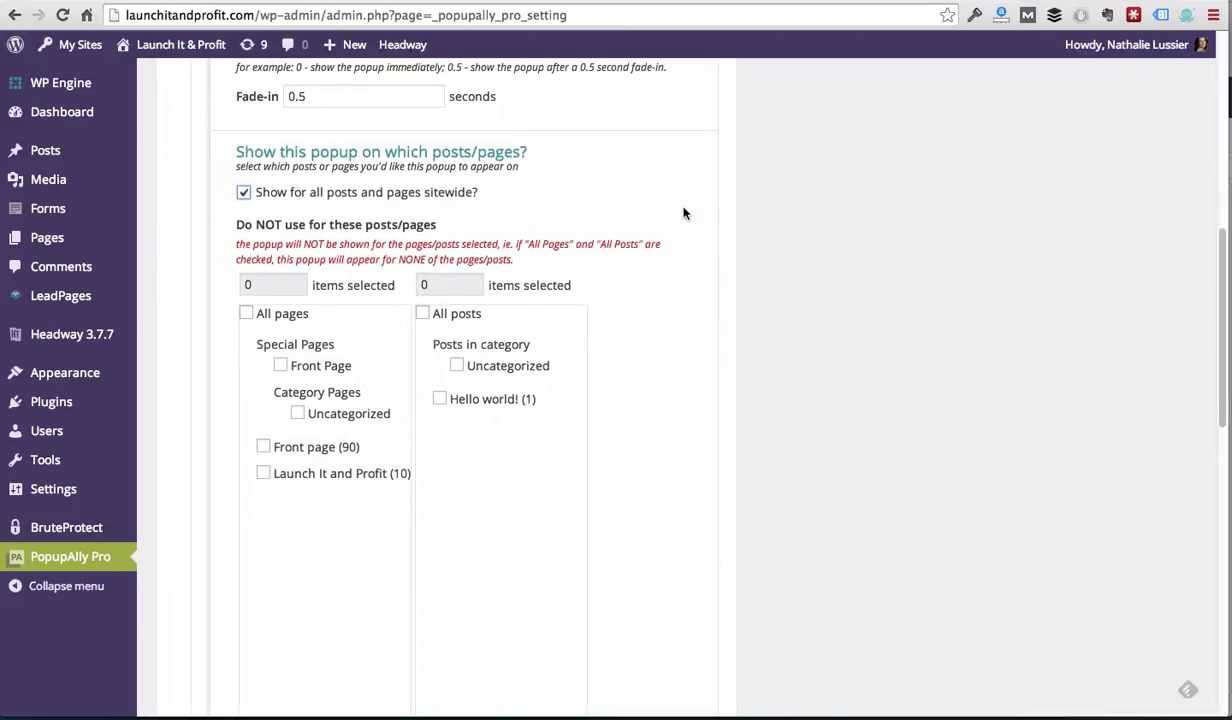
left_click(263, 447)
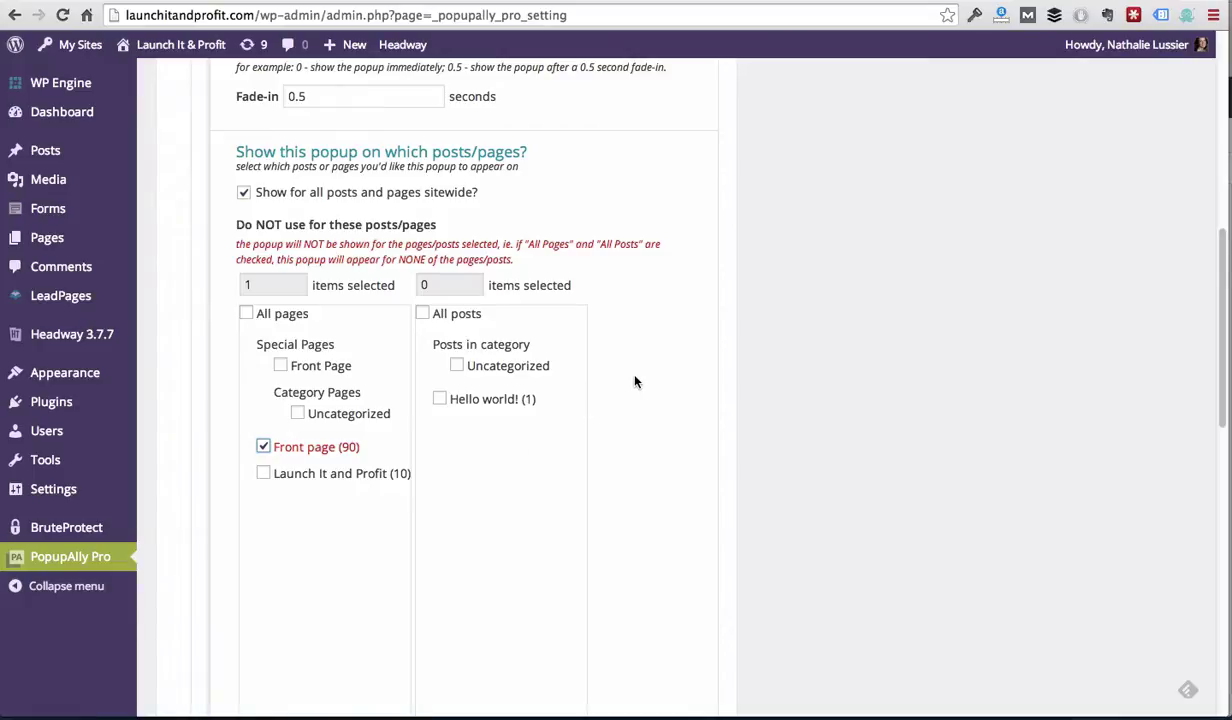
Enable thank-you page setup with Launch It and Profit (10) as the page after signing up, and save the display settings.
scroll(634, 381, "down", 10)
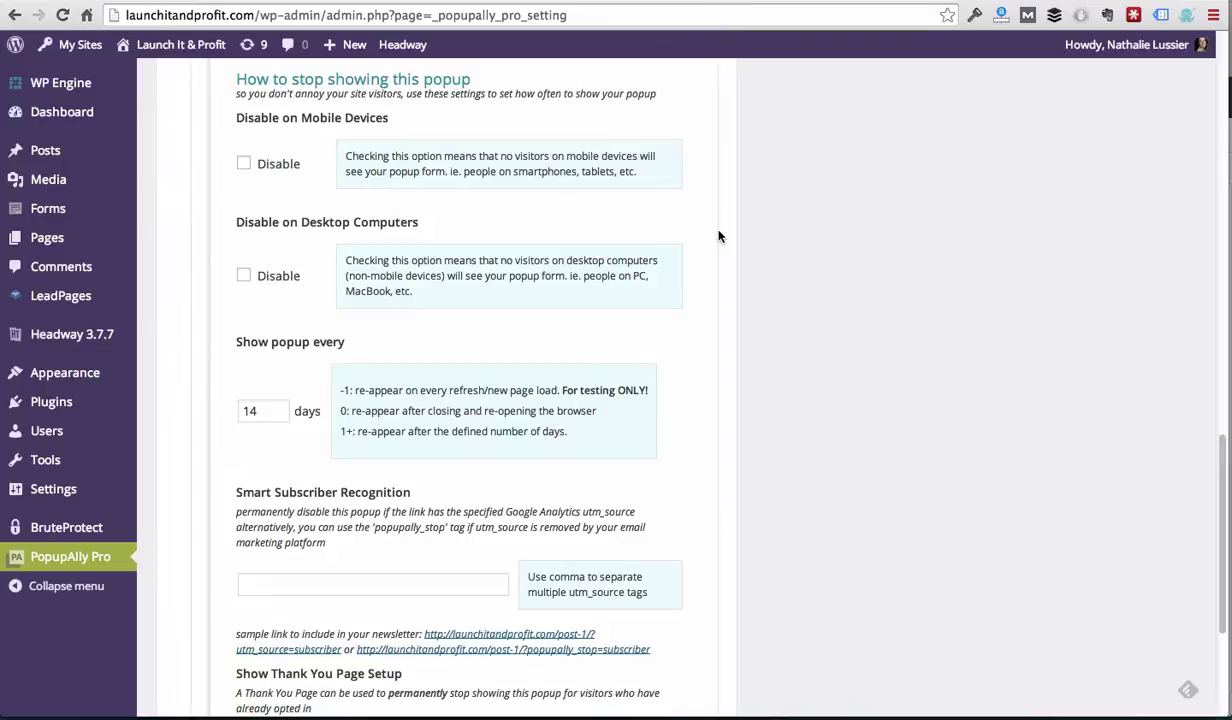
scroll(714, 184, "down", 5)
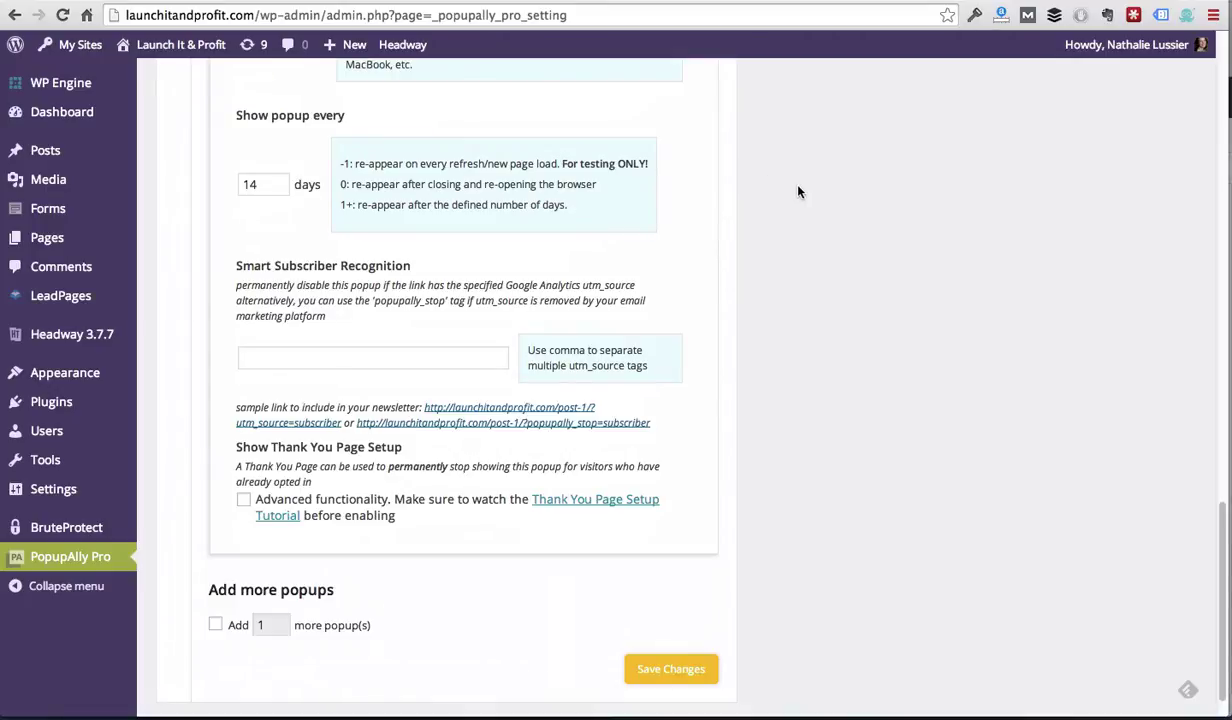
scroll(780, 187, "down", 1)
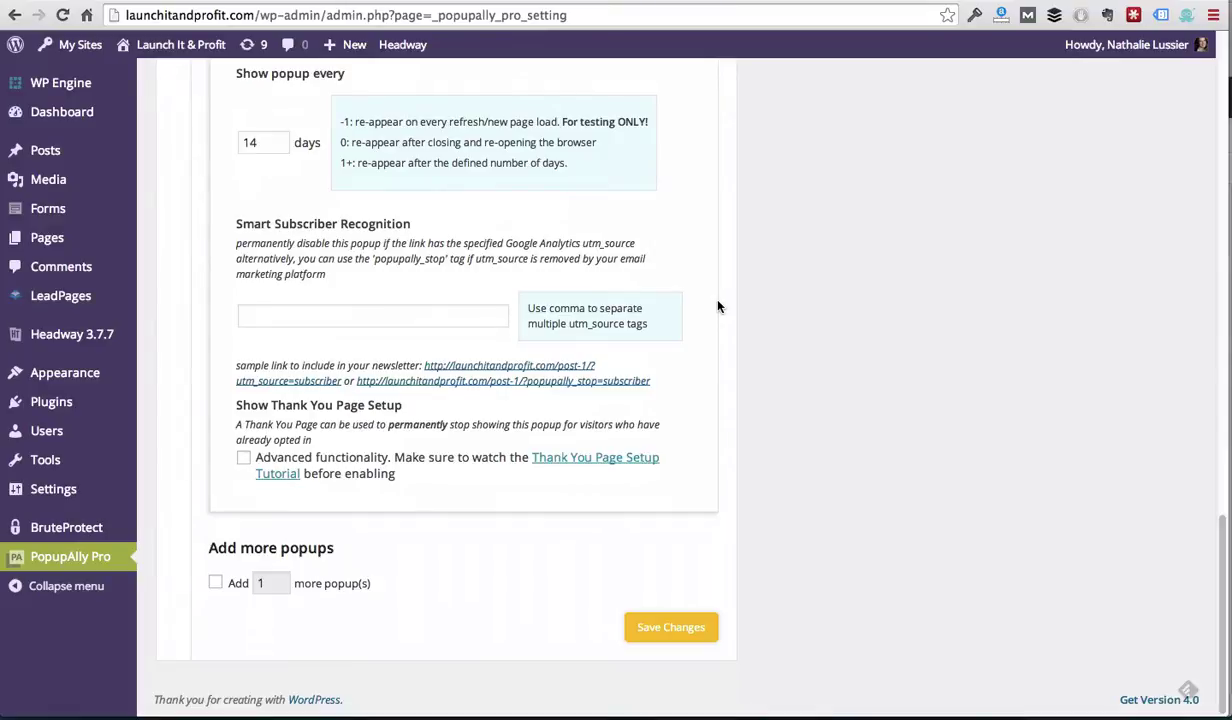
left_click(244, 460)
scroll(740, 300, "down", 2)
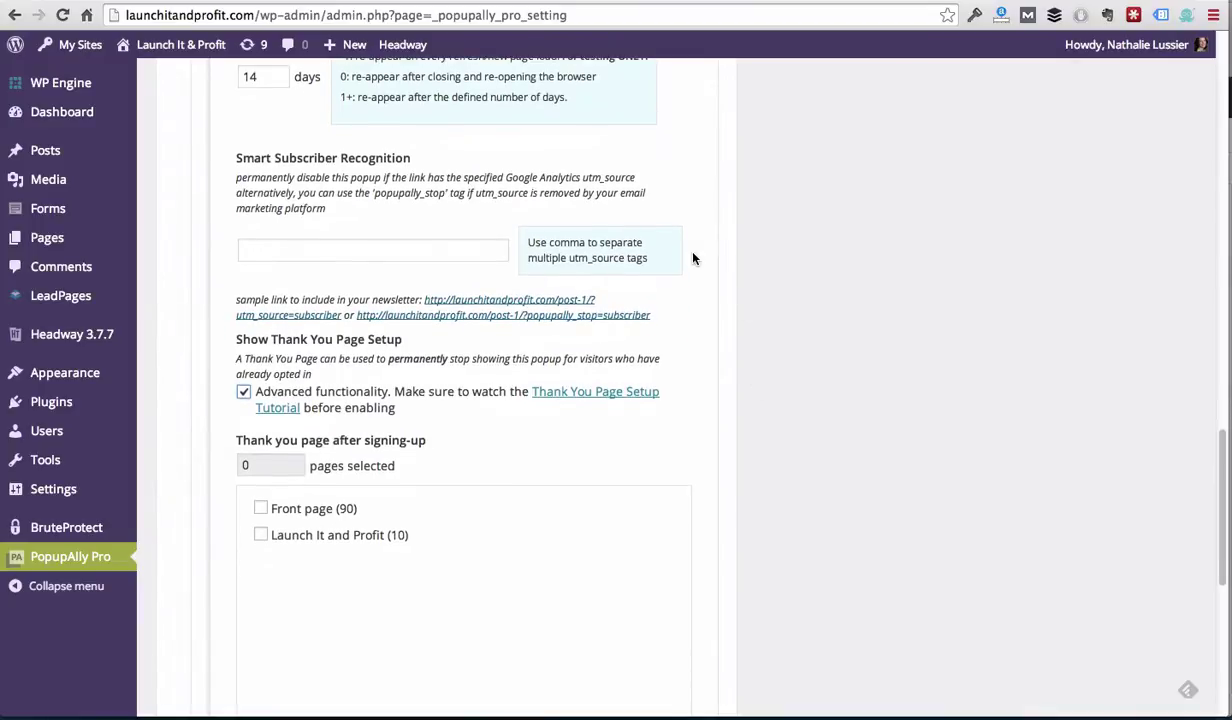
scroll(693, 259, "down", 4)
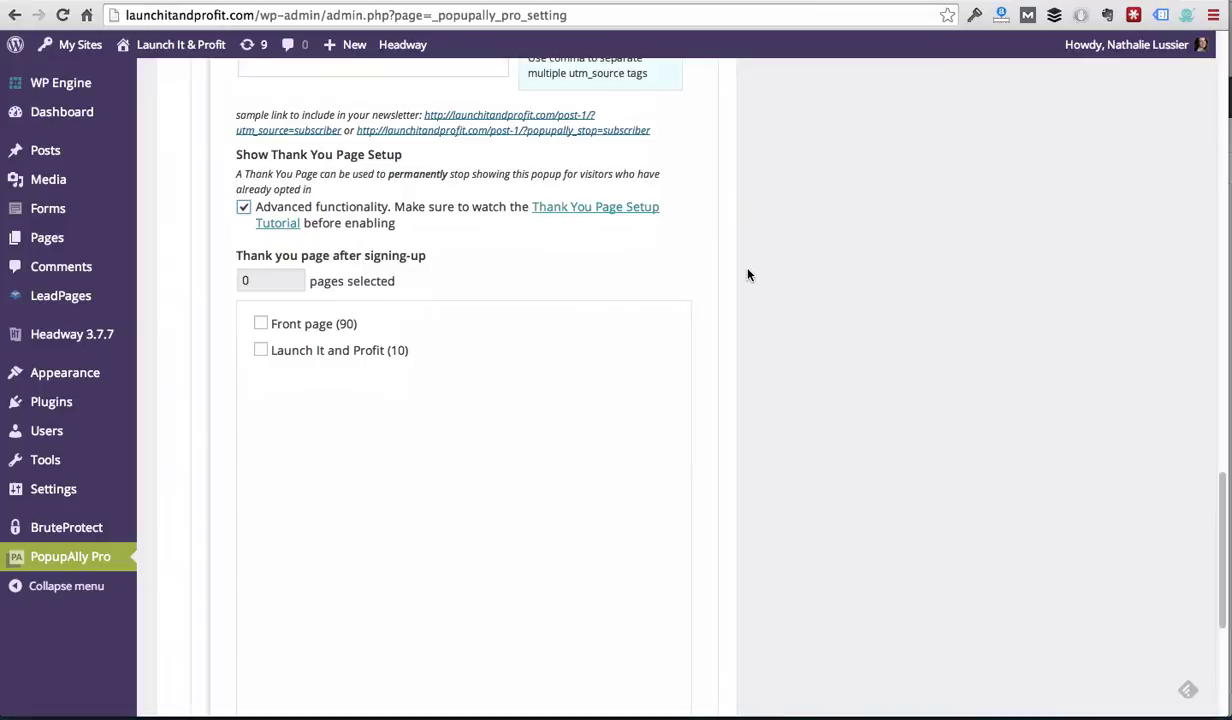
left_click(262, 350)
scroll(724, 282, "down", 1)
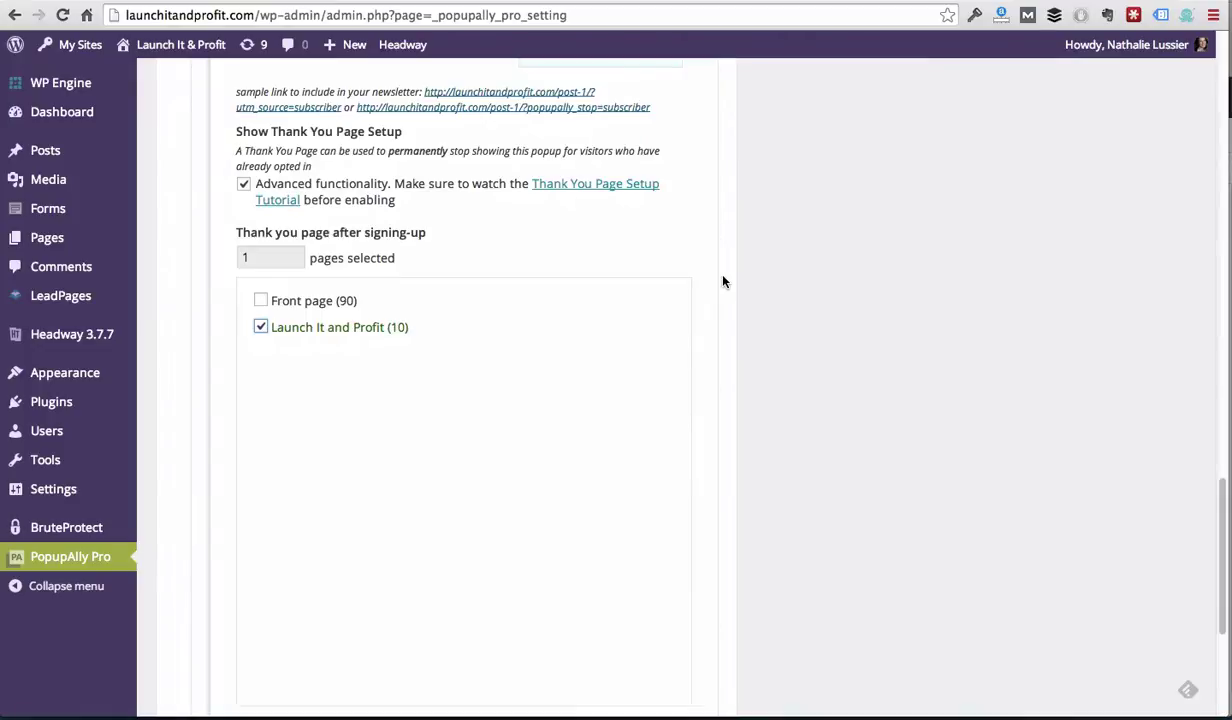
scroll(723, 282, "down", 5)
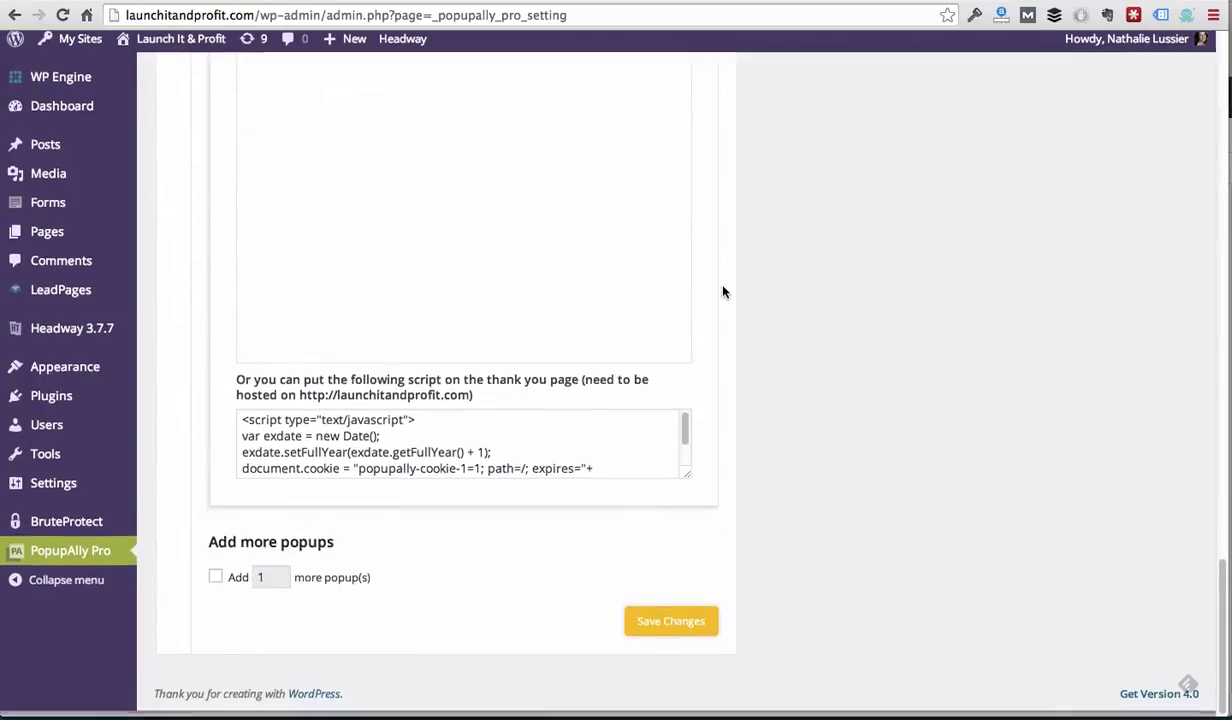
left_click(671, 632)
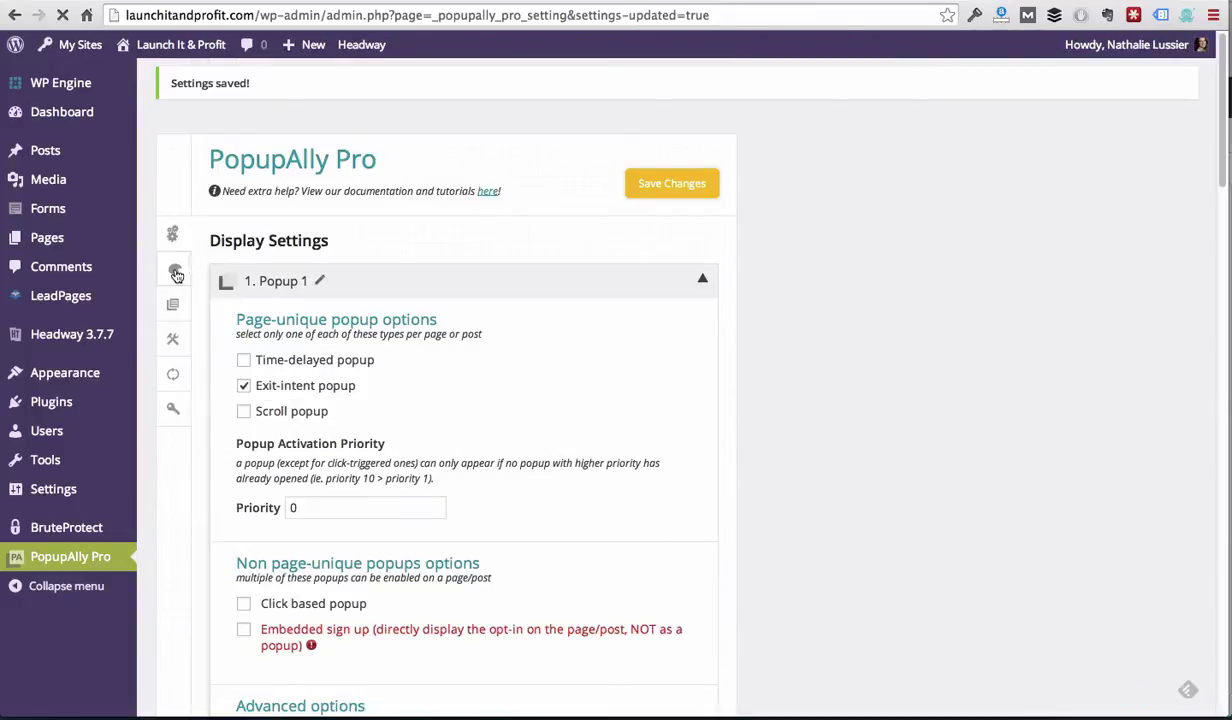
Open the style settings for Popup 1 at its Sign Up HTML section.
left_click(175, 272)
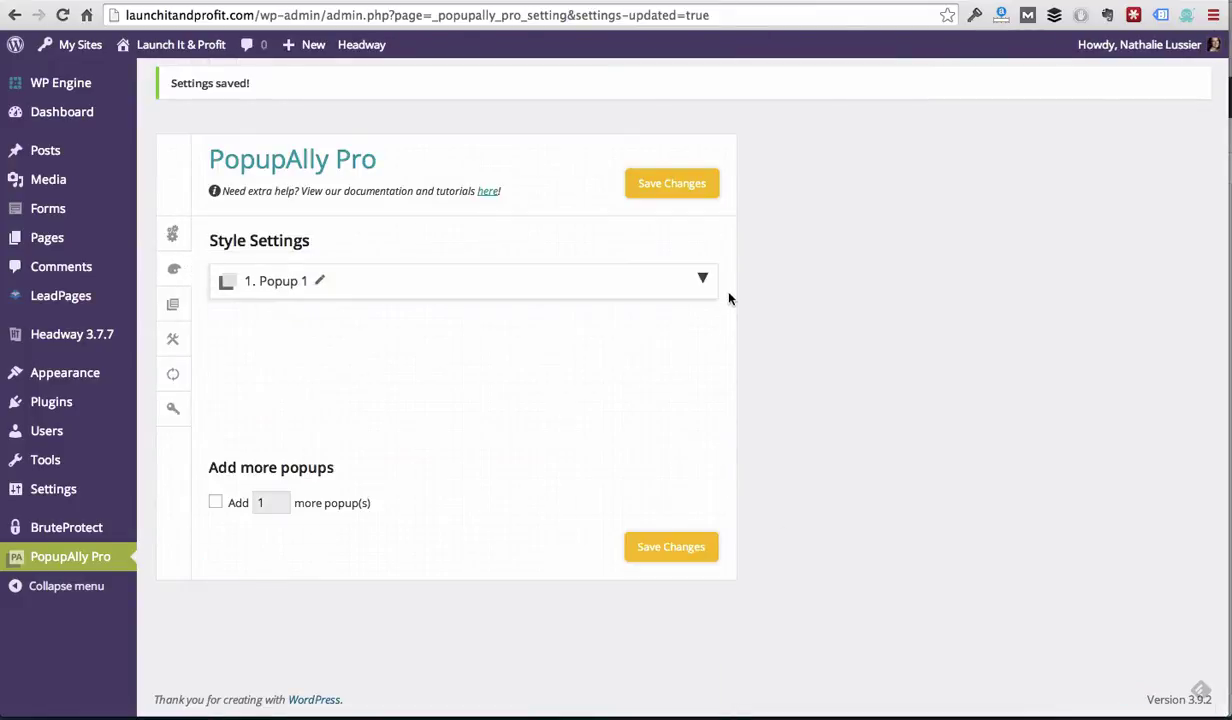
left_click(702, 281)
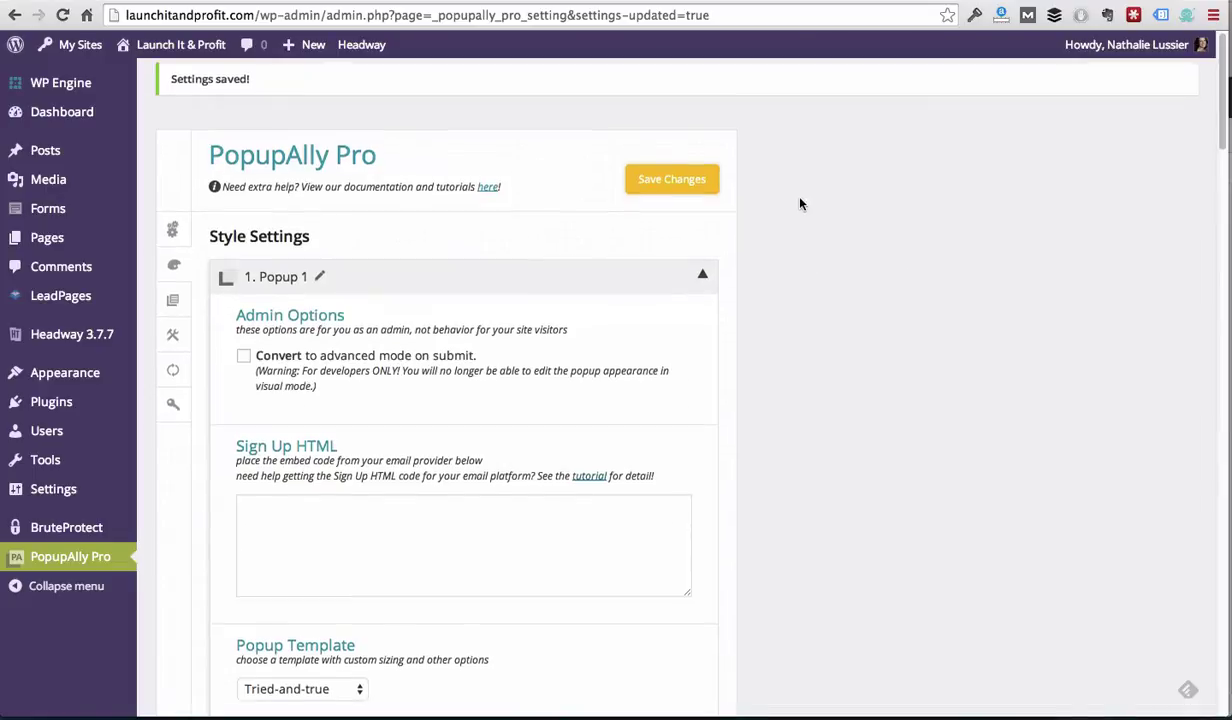
scroll(800, 204, "down", 3)
scroll(800, 204, "down", 1)
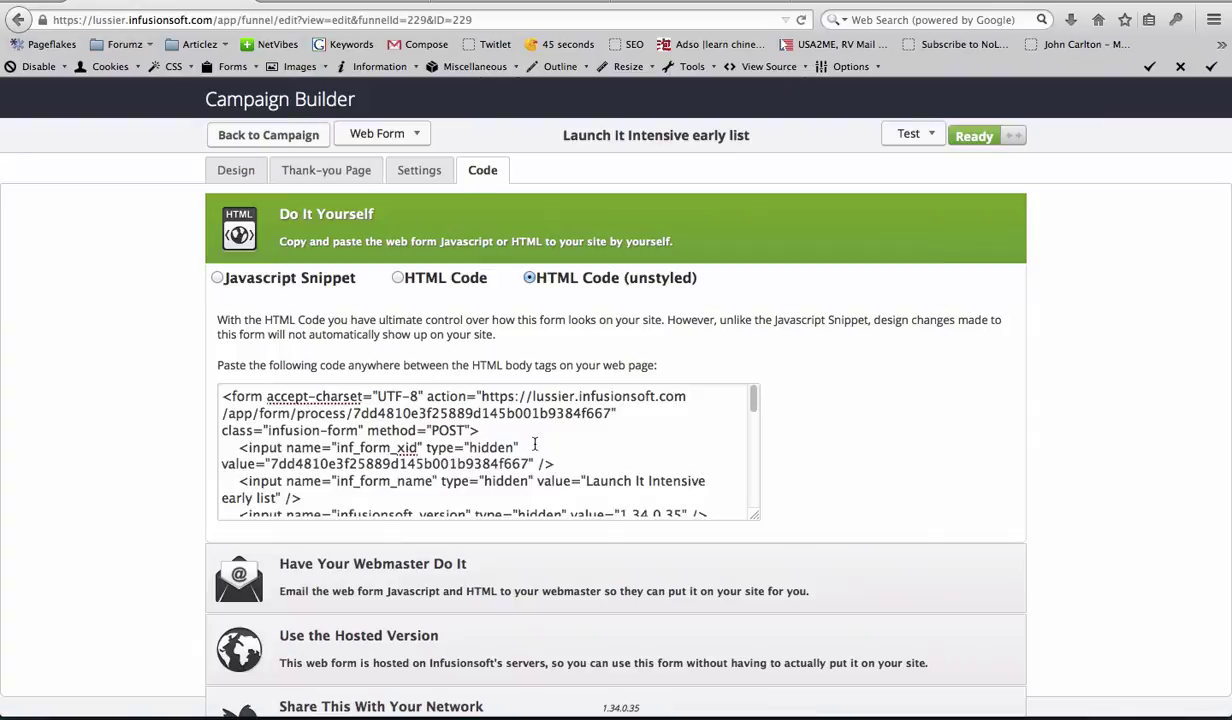
Copy the unstyled HTML code of the Launch It Intensive early list form from Infusionsoft into Popup 1's Sign Up HTML.
left_click(535, 443)
key("ctrl+c")
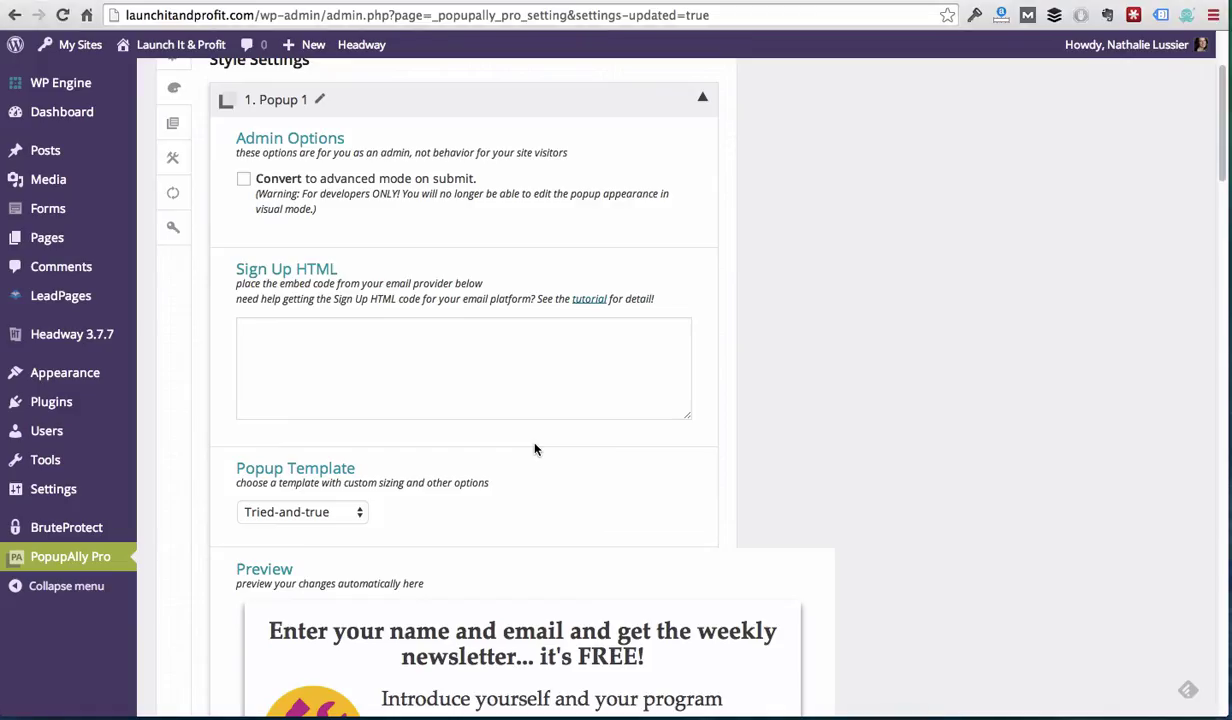
left_click(429, 382)
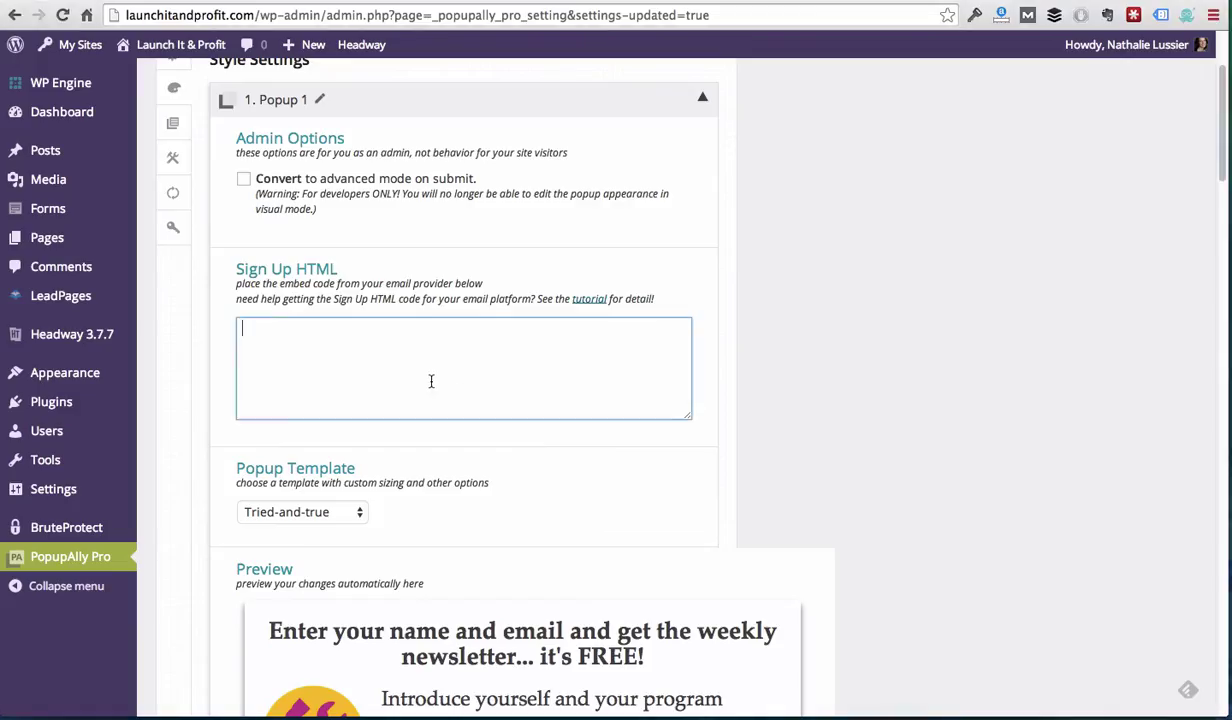
key("ctrl+v")
scroll(795, 312, "down", 1)
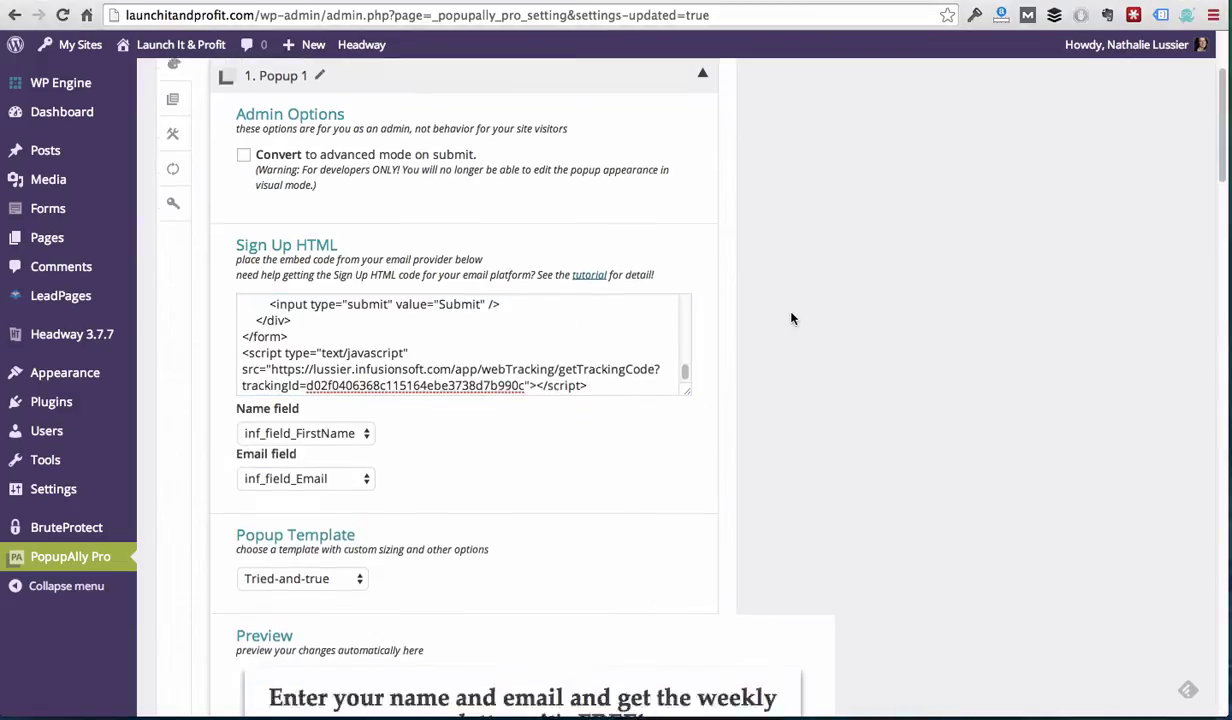
Change the popup template to Limitless.
scroll(789, 231, "down", 1)
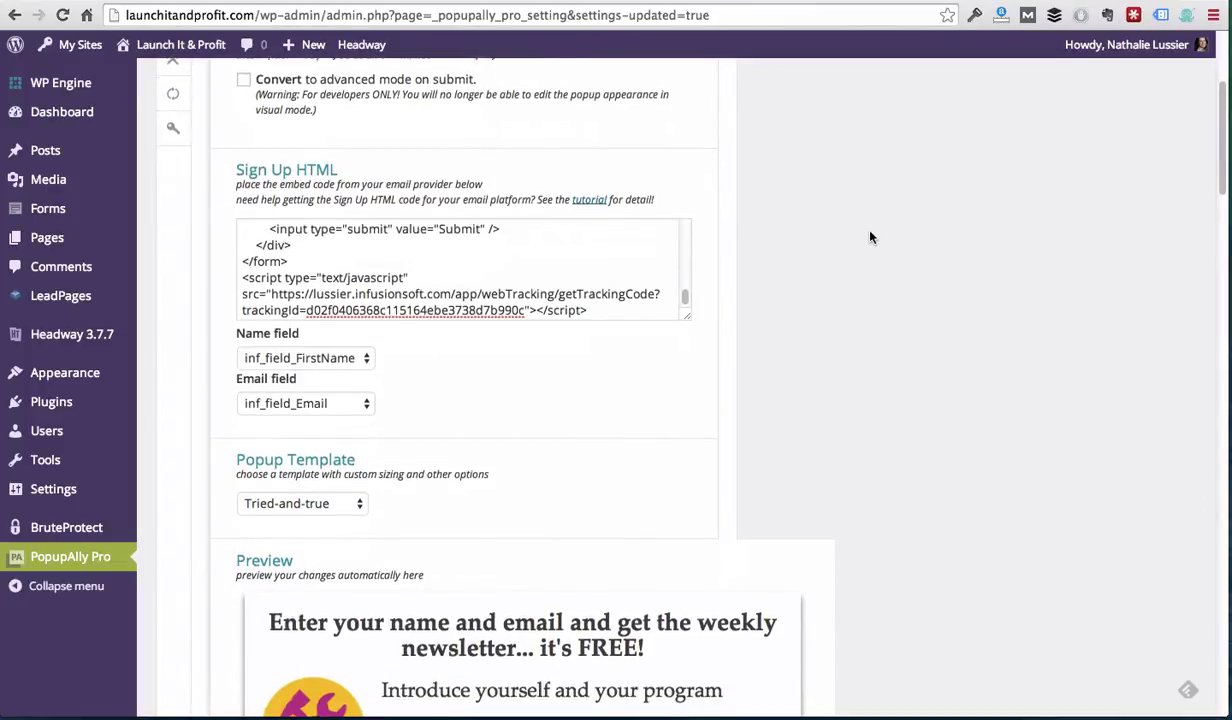
scroll(869, 236, "down", 3)
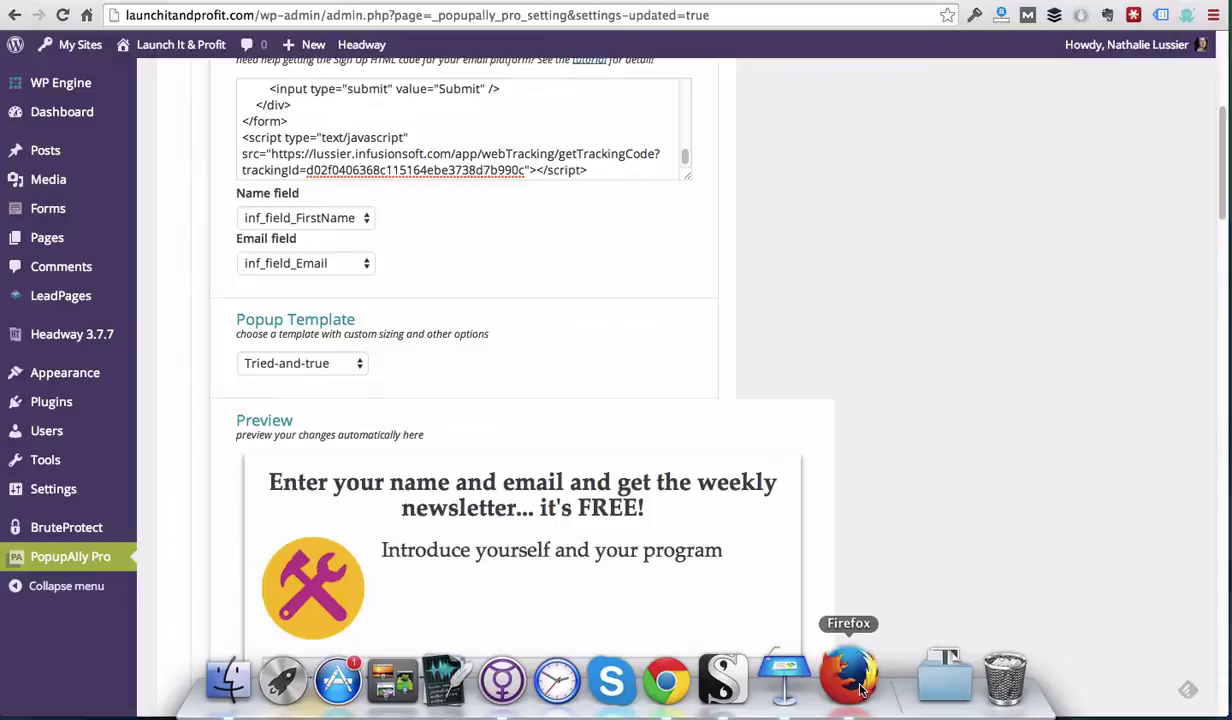
left_click(862, 688)
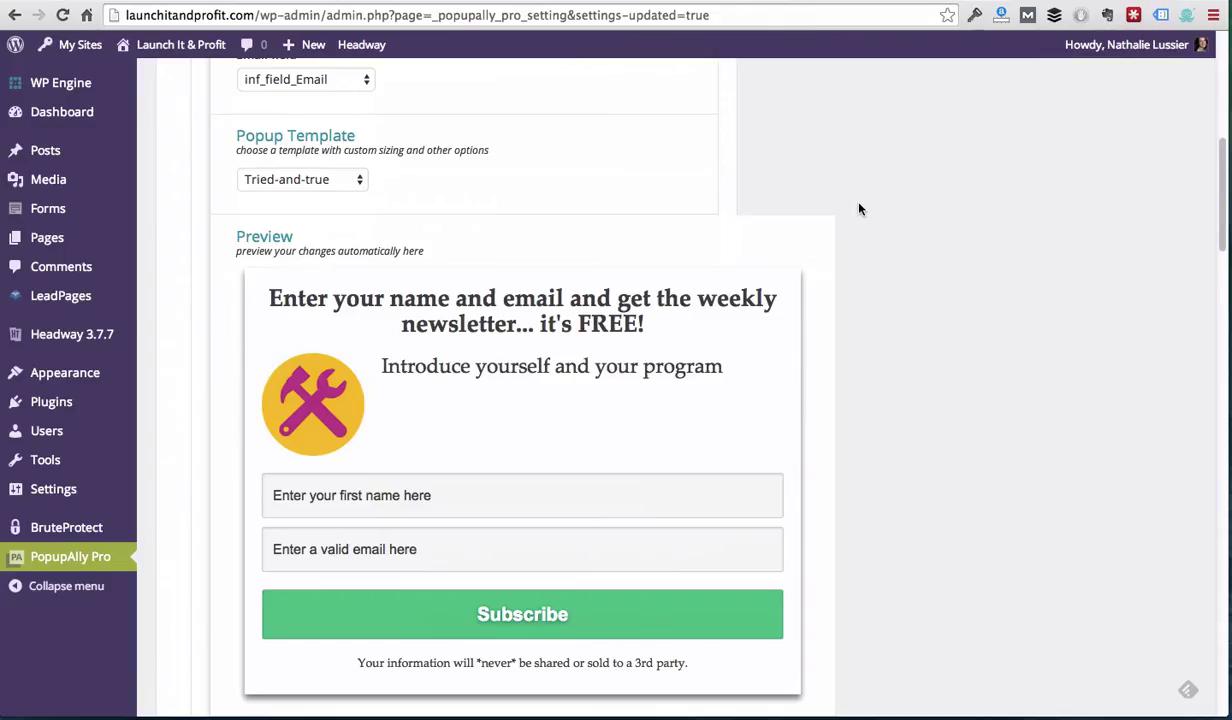
left_click(336, 181)
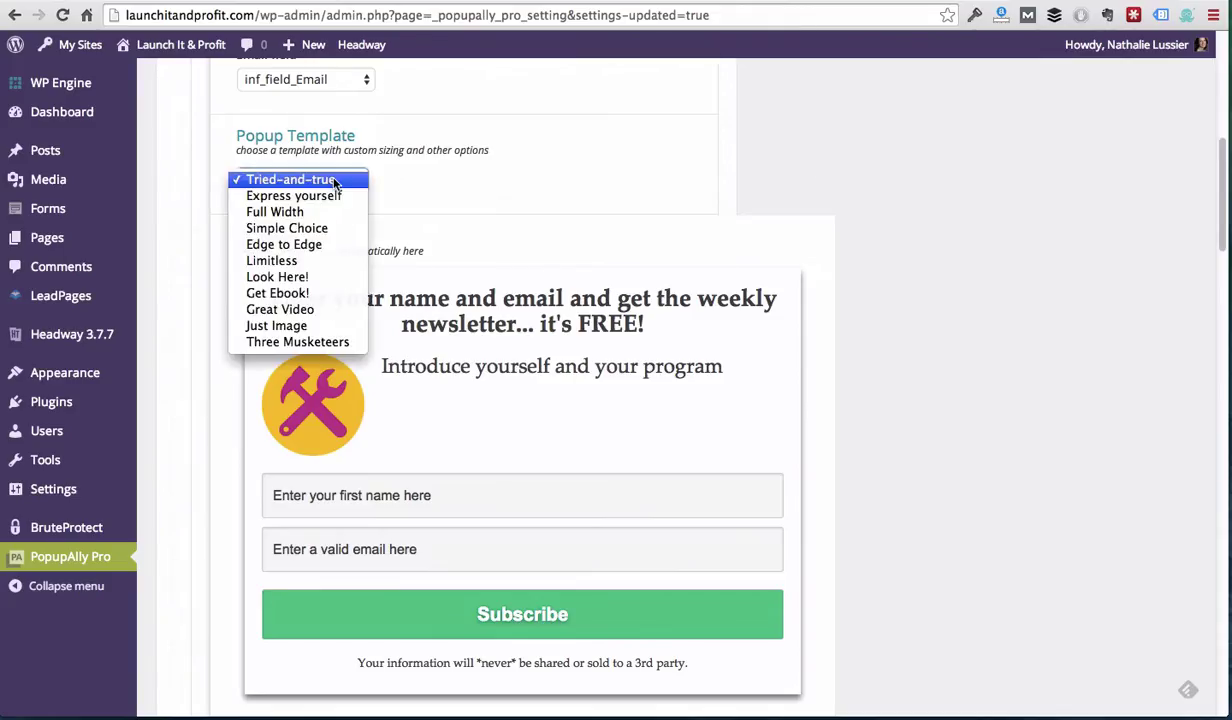
left_click(300, 261)
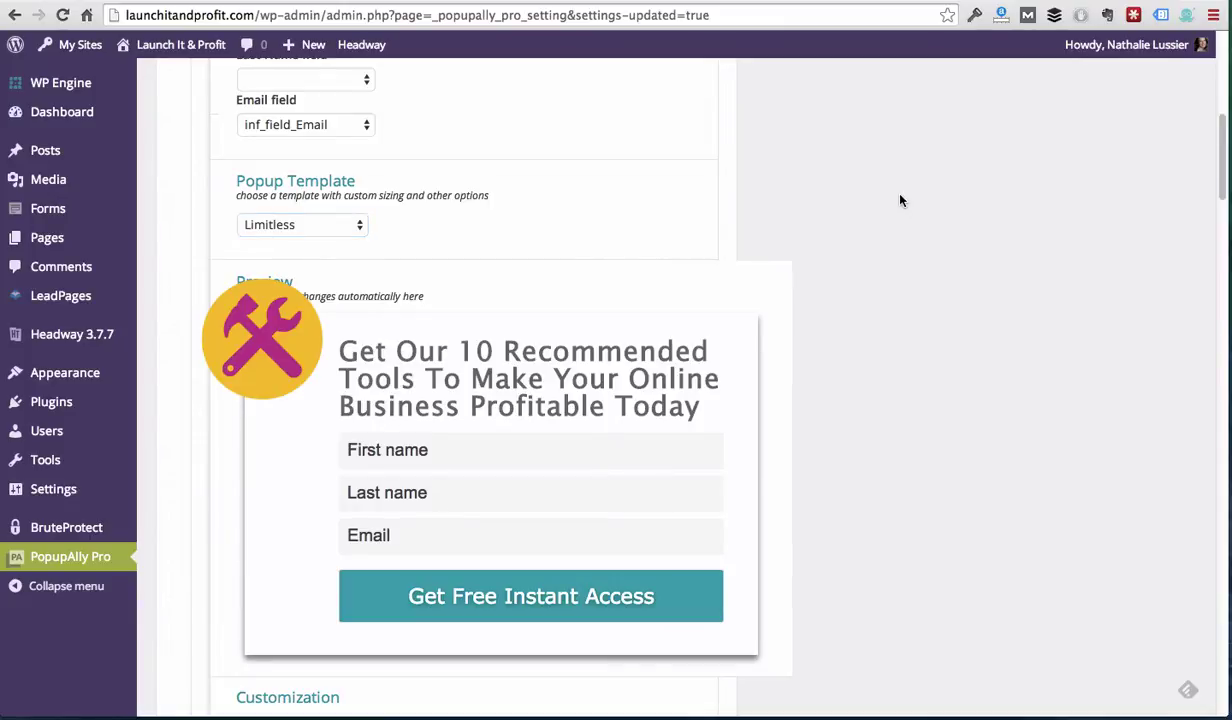
Collapse the WordPress admin menu and bring up the popup's Customization options beside the preview.
scroll(900, 201, "down", 1)
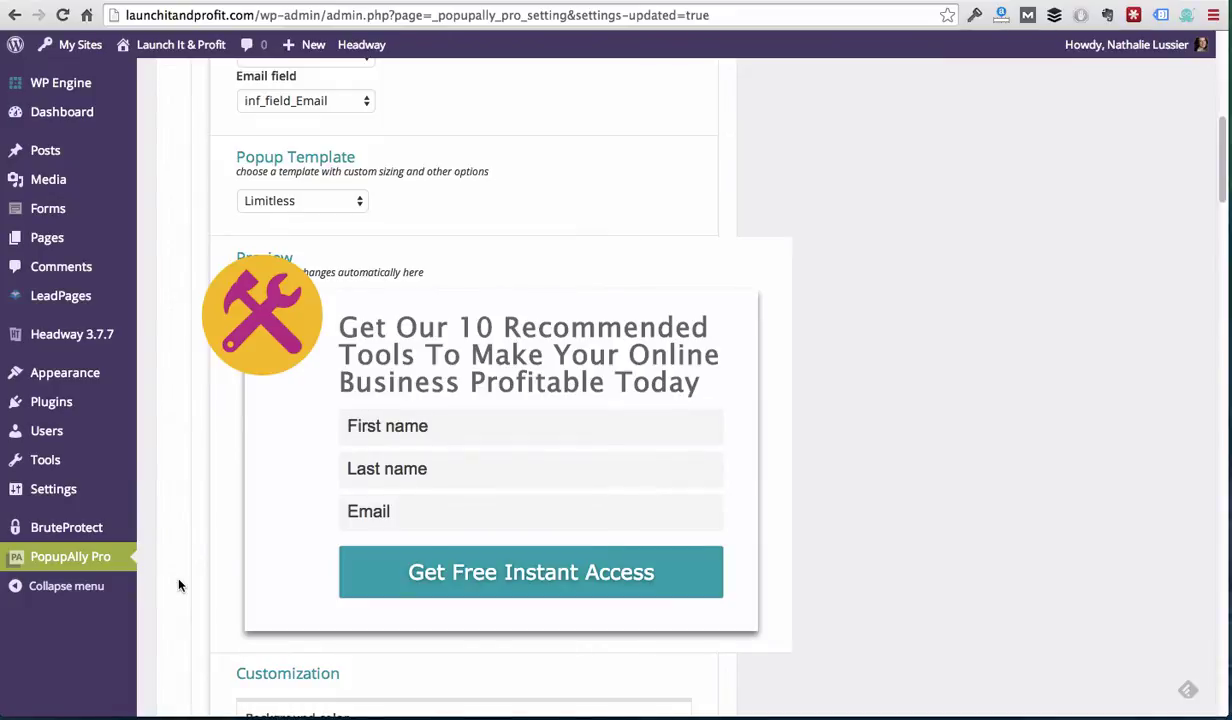
left_click(85, 587)
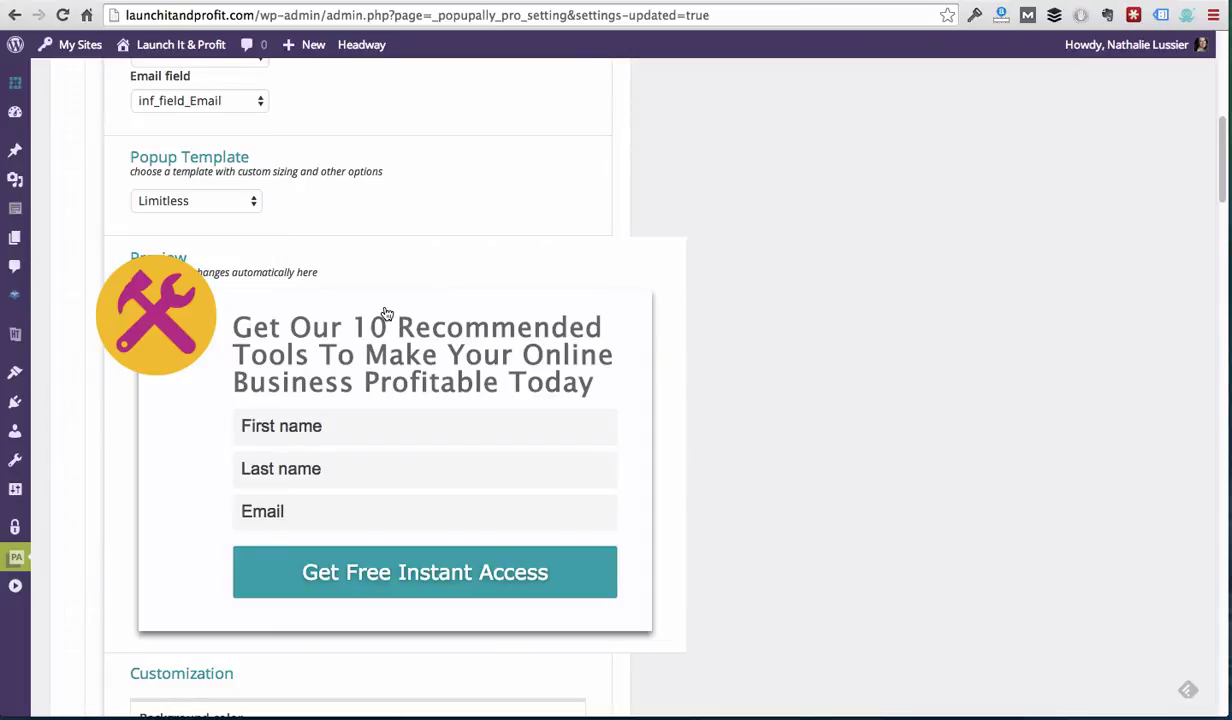
scroll(385, 305, "down", 5)
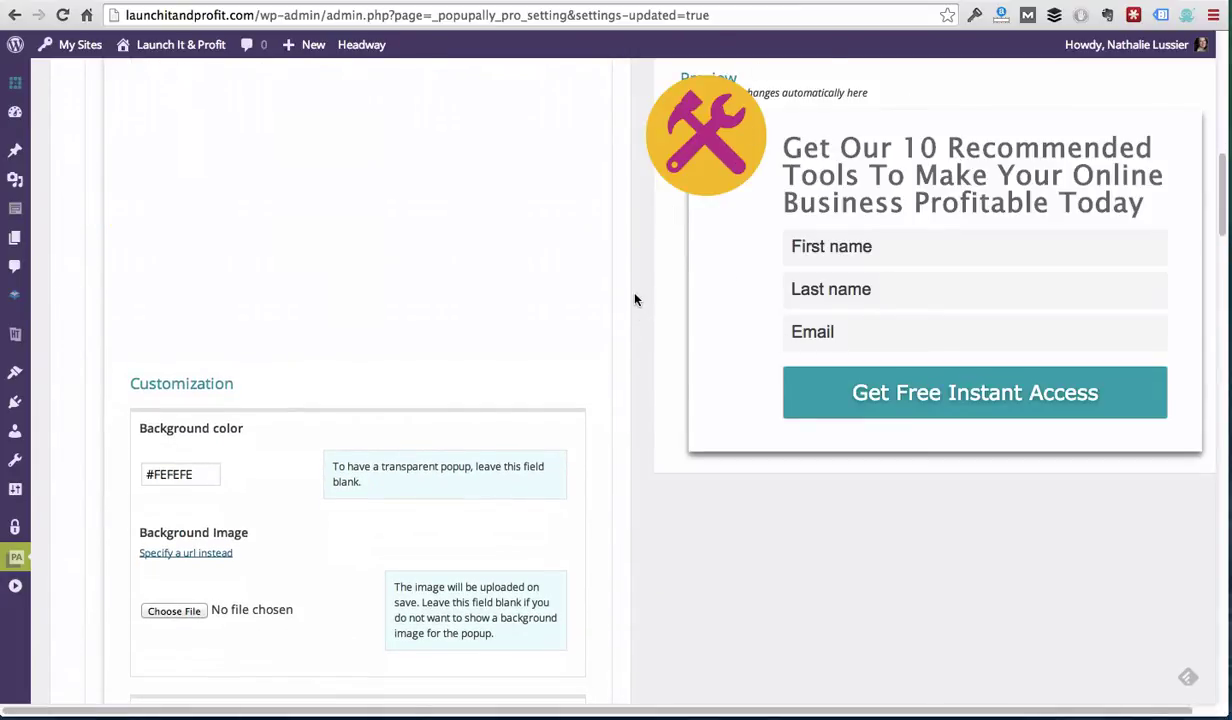
Set the popup's background color to #FFFFFF in the Customization section.
scroll(634, 298, "down", 3)
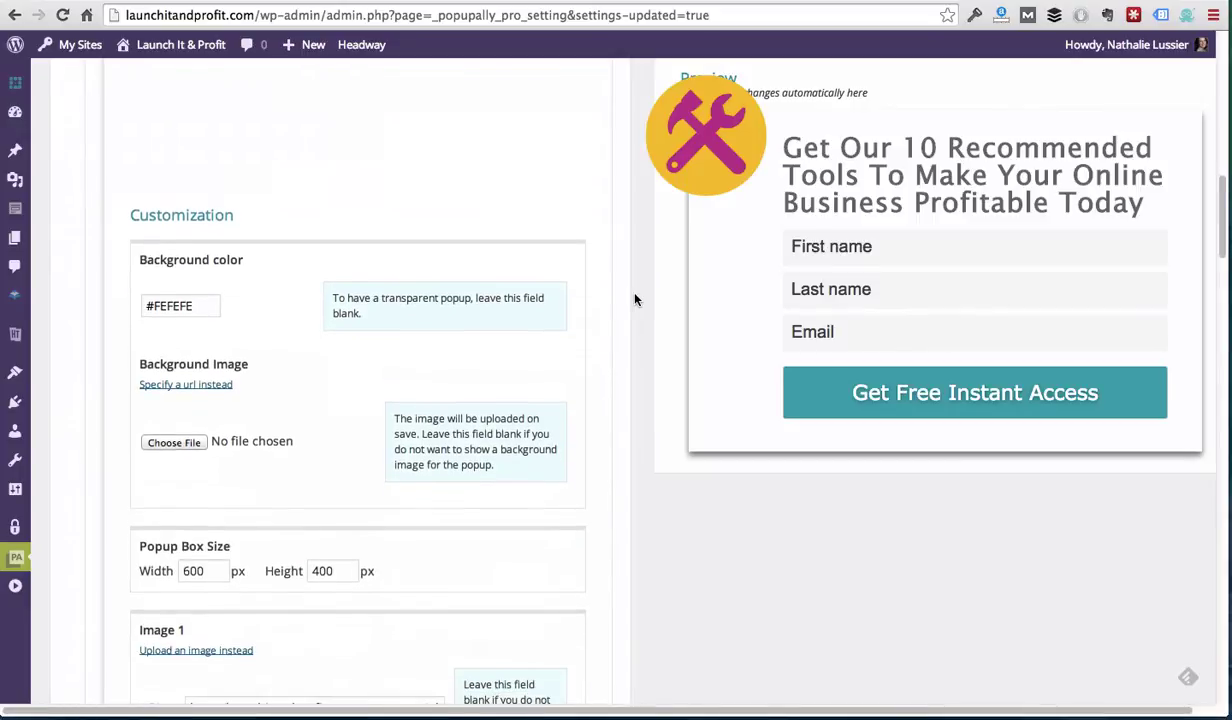
scroll(627, 278, "down", 3)
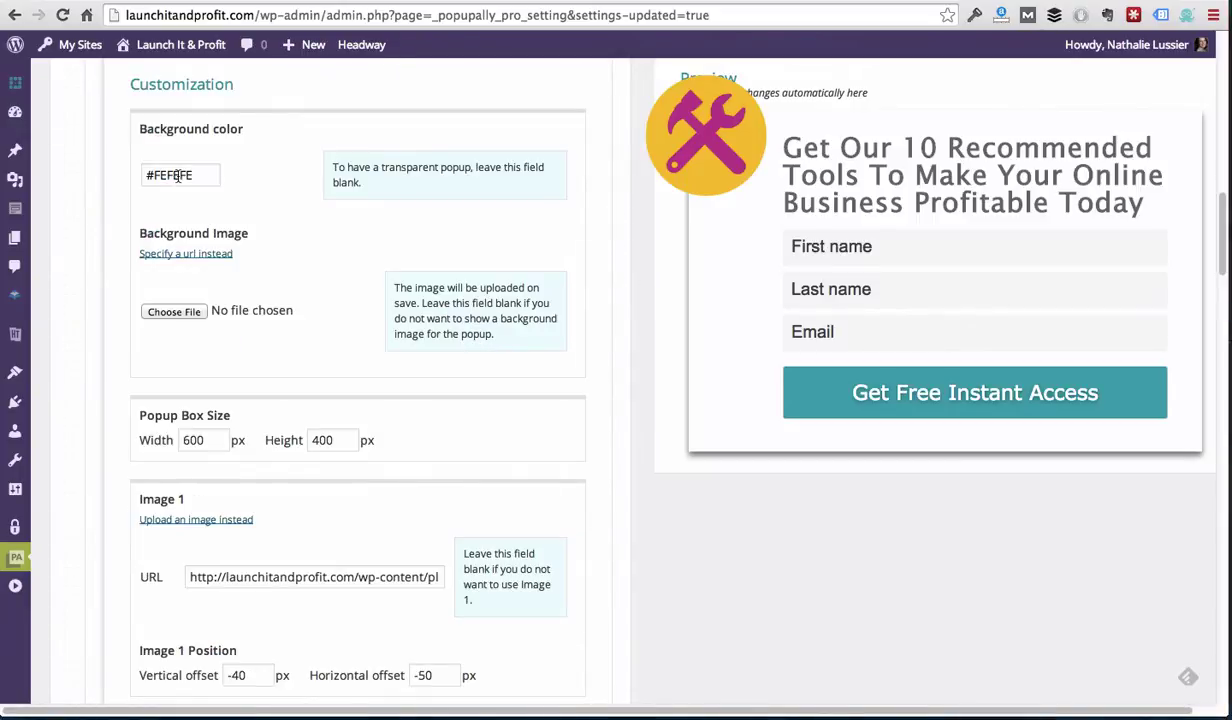
double_click(178, 175)
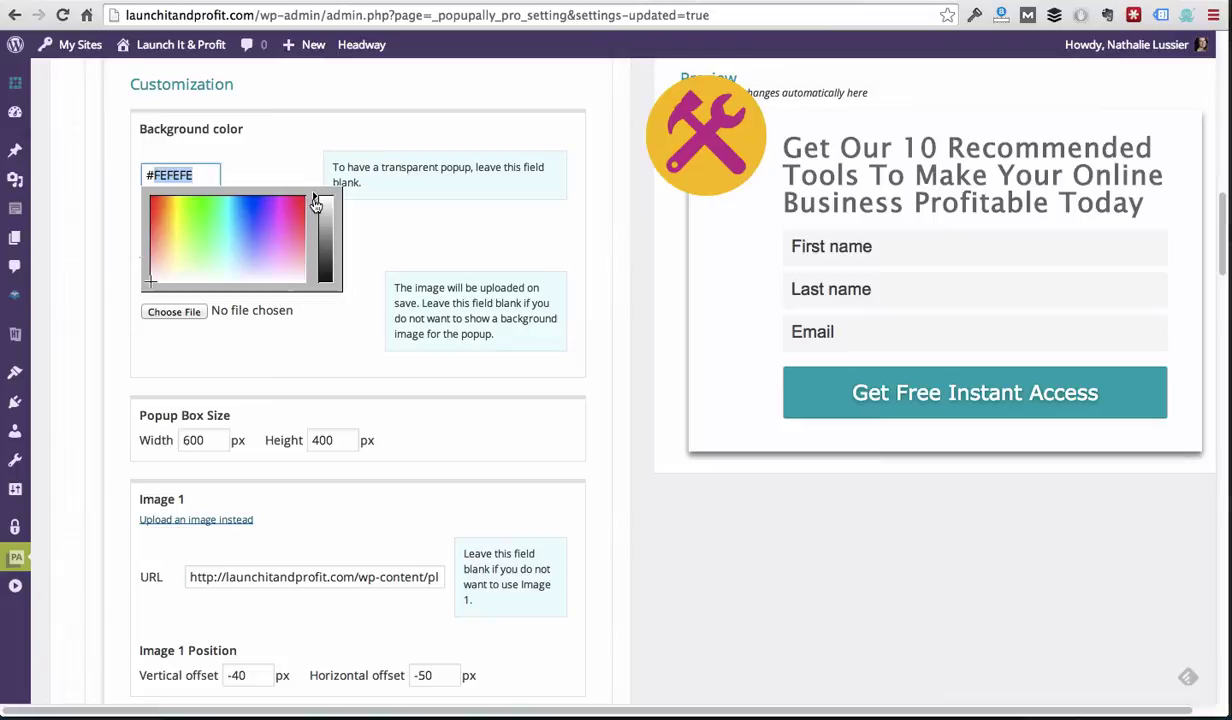
type("ffffff")
left_click(284, 168)
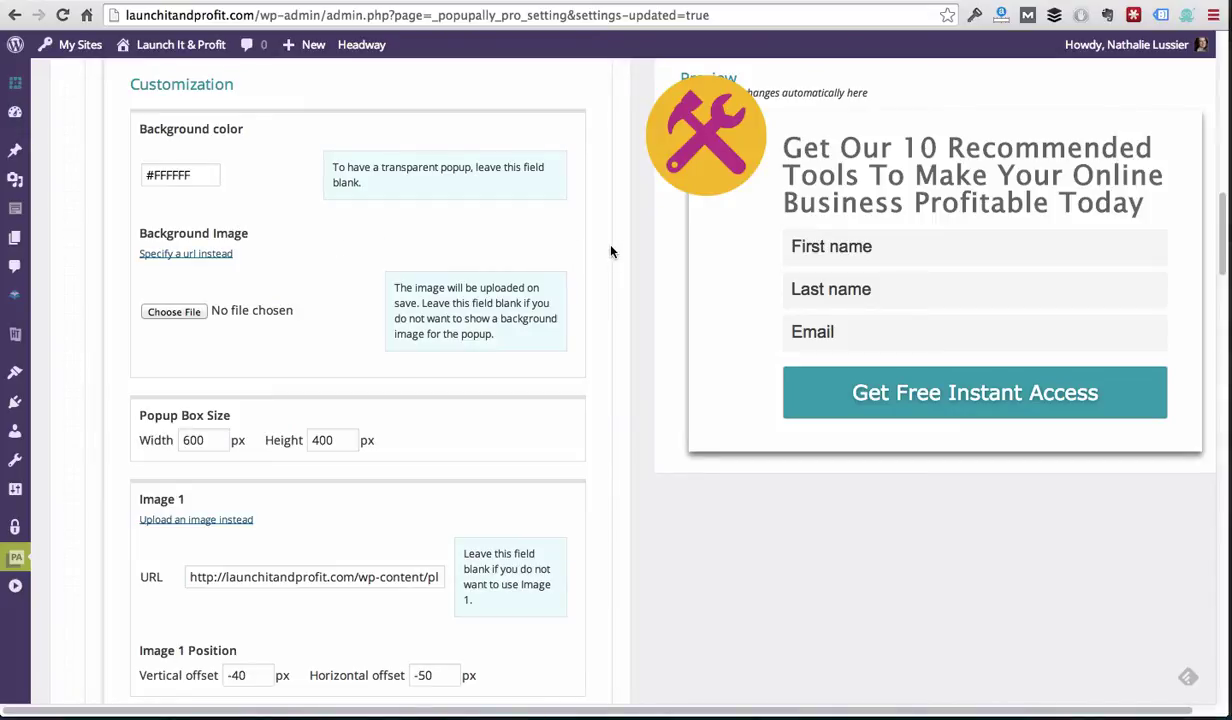
Switch Image 1 from a URL to an uploaded image and choose the file LAUNCH-TRIANGLE.png.
scroll(612, 235, "down", 3)
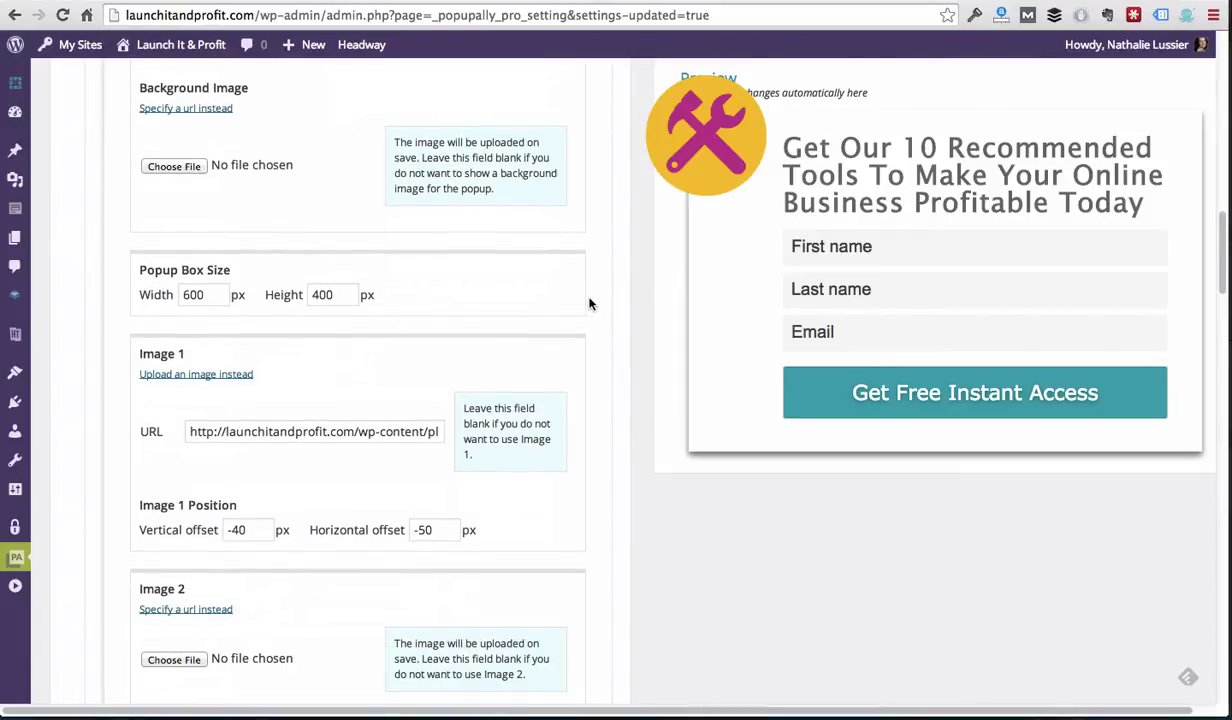
scroll(588, 305, "down", 2)
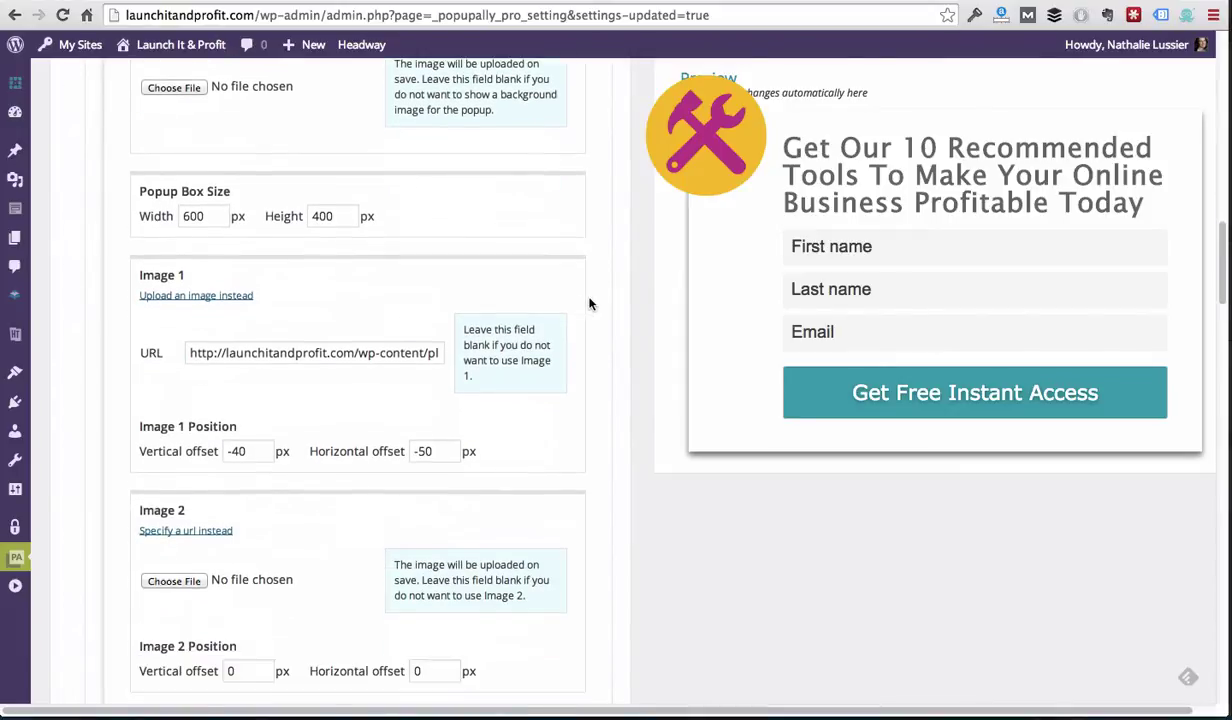
left_click(206, 283)
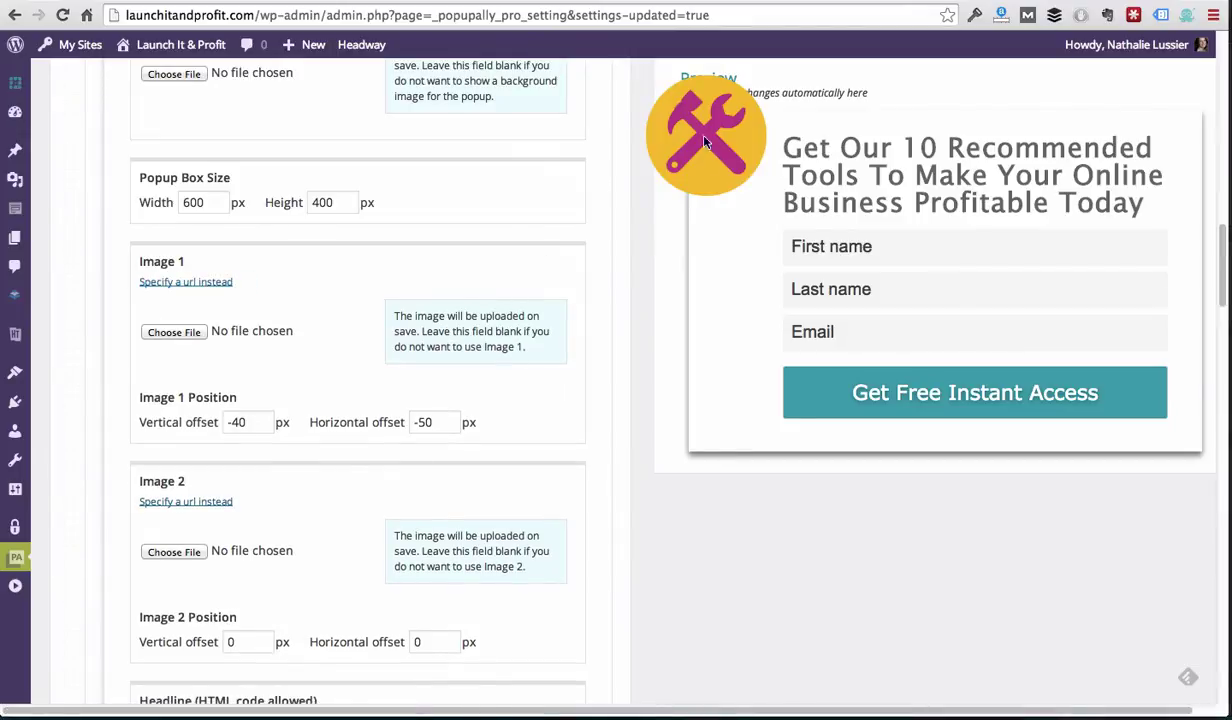
left_click(176, 338)
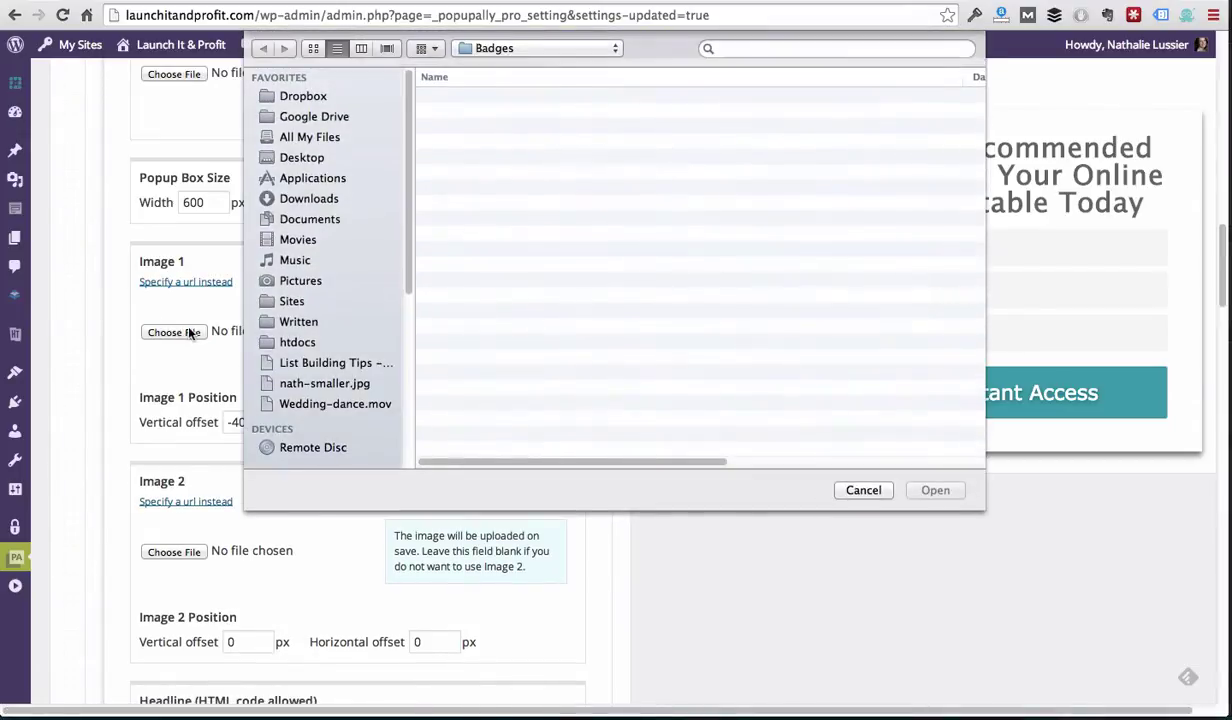
key("Return")
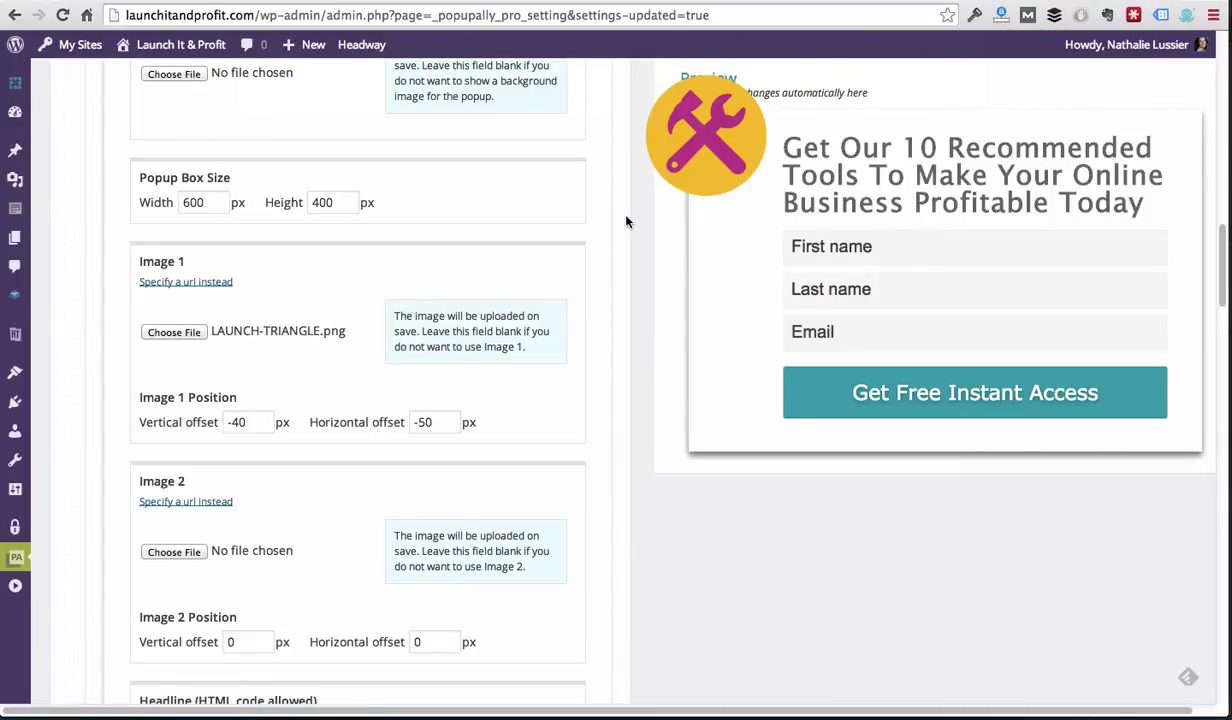
Replace the headline text with: Join Me For "The Launch Triangle" - A One Time Only Webinar About Launching.
scroll(626, 221, "down", 5)
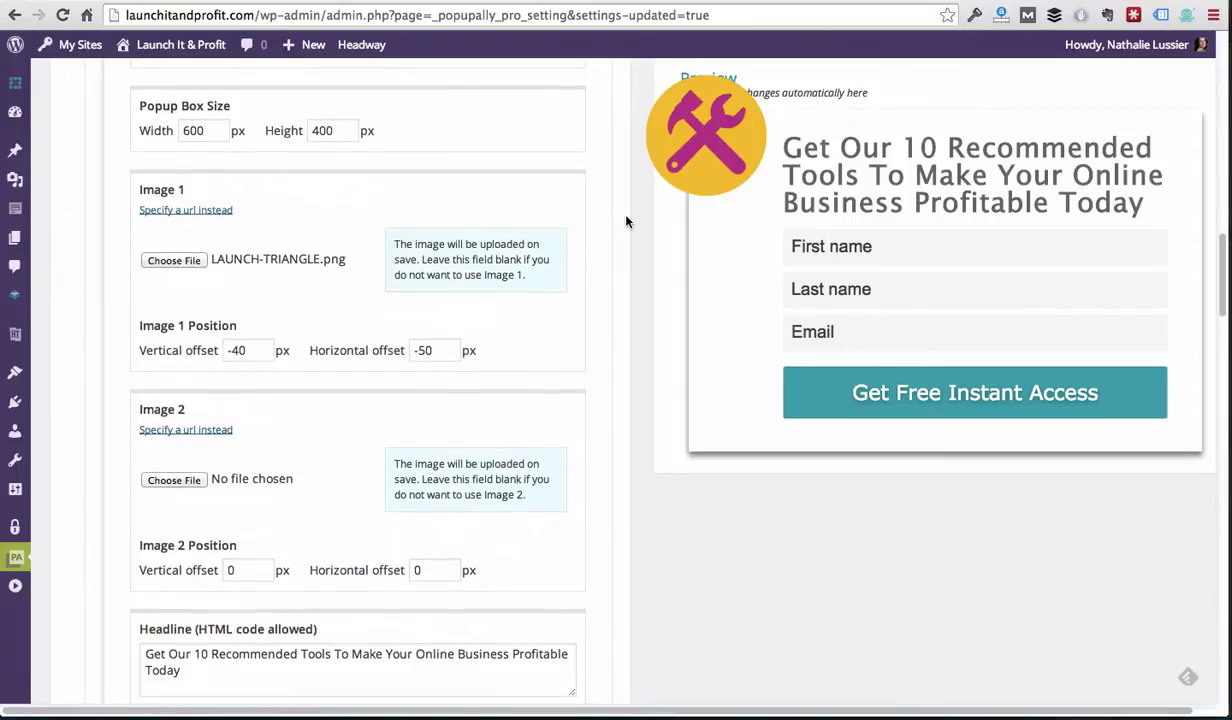
scroll(626, 221, "down", 1)
left_click(296, 440)
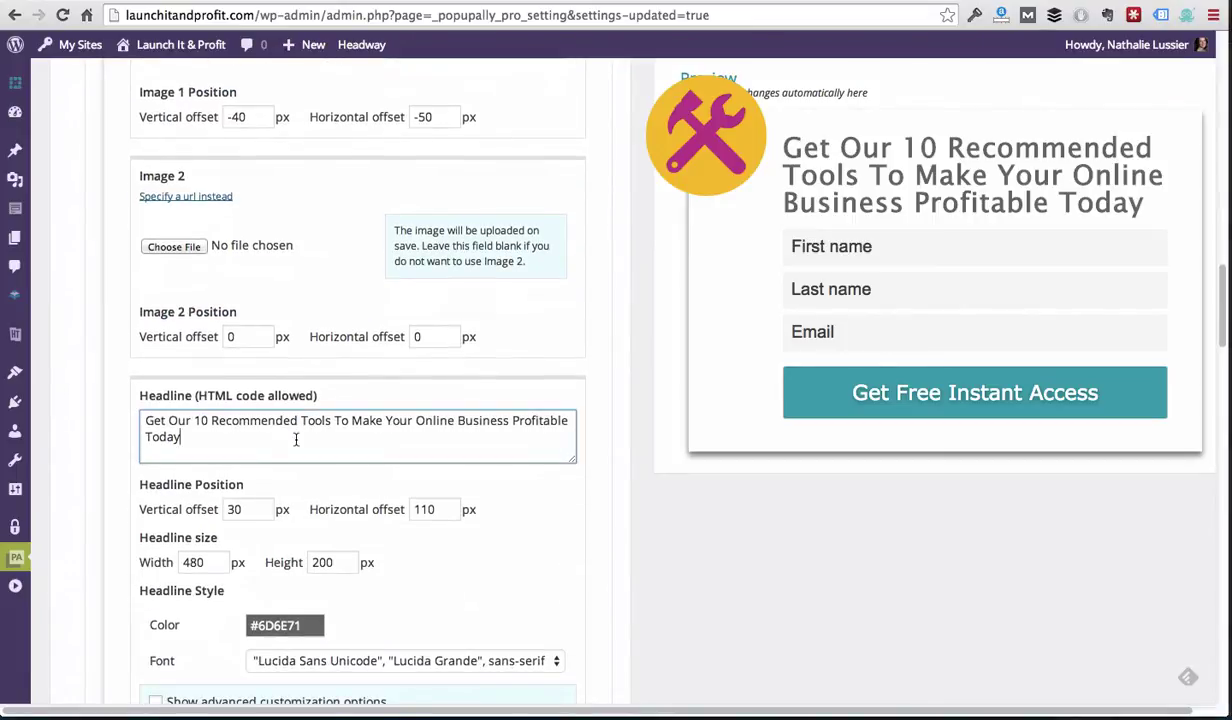
key("super+a")
key("BackSpace")
type("Join Me For \"The Launch Triangle\" - A One Time Only Webinar About Launching")
Set the headline's text color to #5DB3A6.
scroll(290, 420, "down", 4)
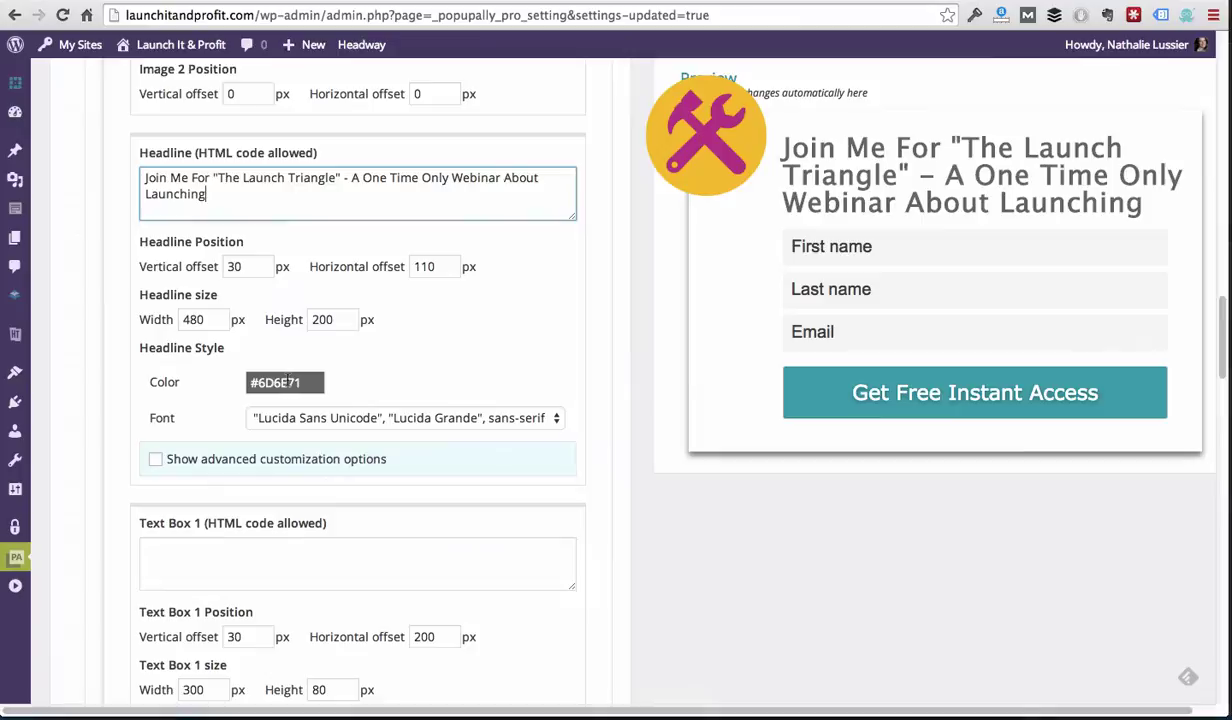
left_click(288, 379)
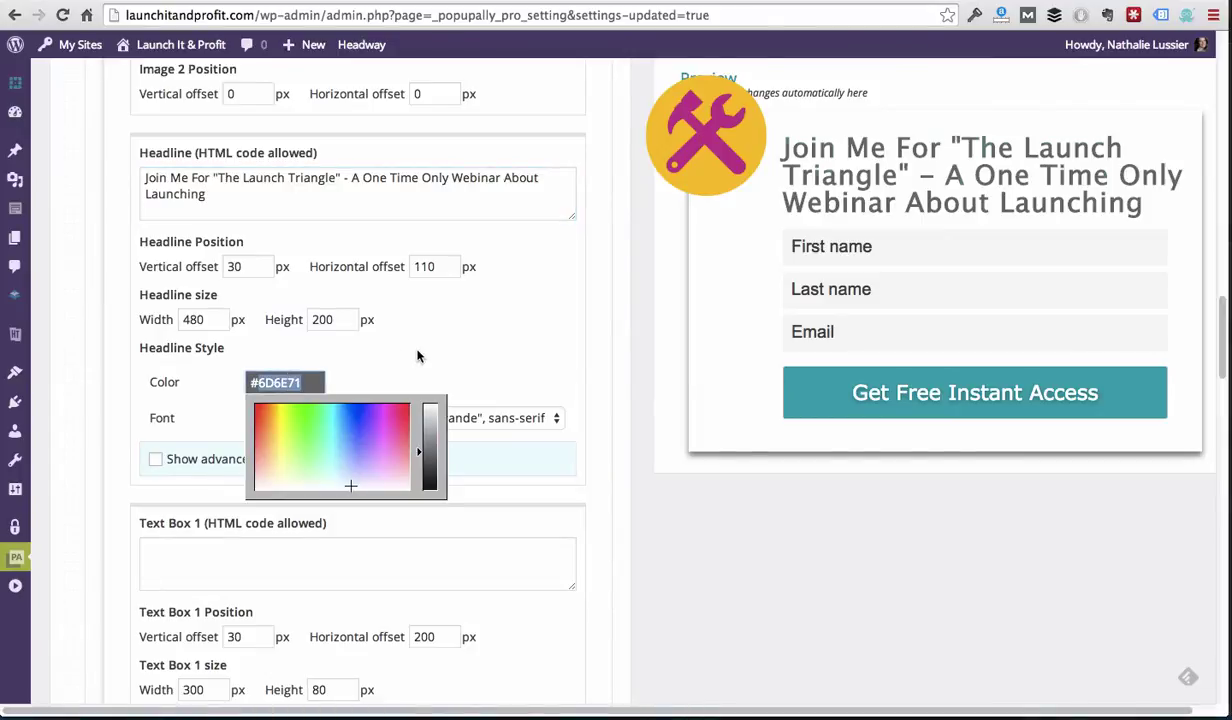
type("#5DB3A6")
left_click(462, 335)
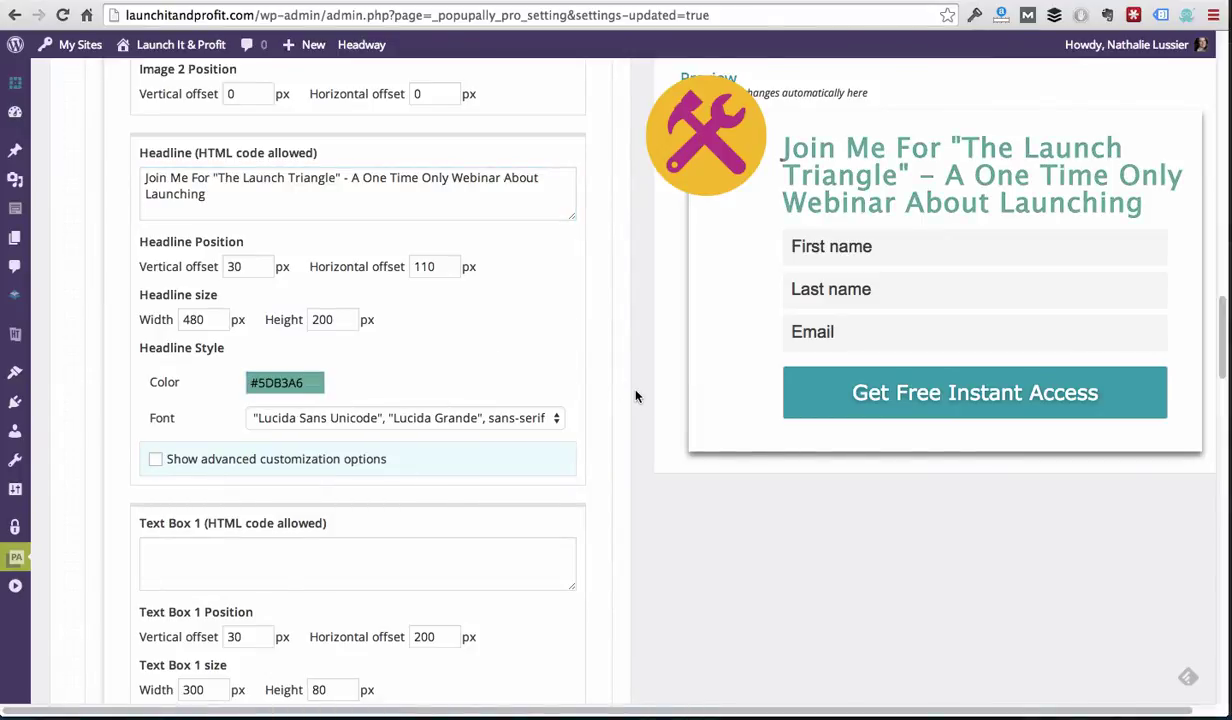
Try Palatino Linotype and a custom font for the headline, and settle on Arial, Helvetica, sans-serif.
left_click(536, 419)
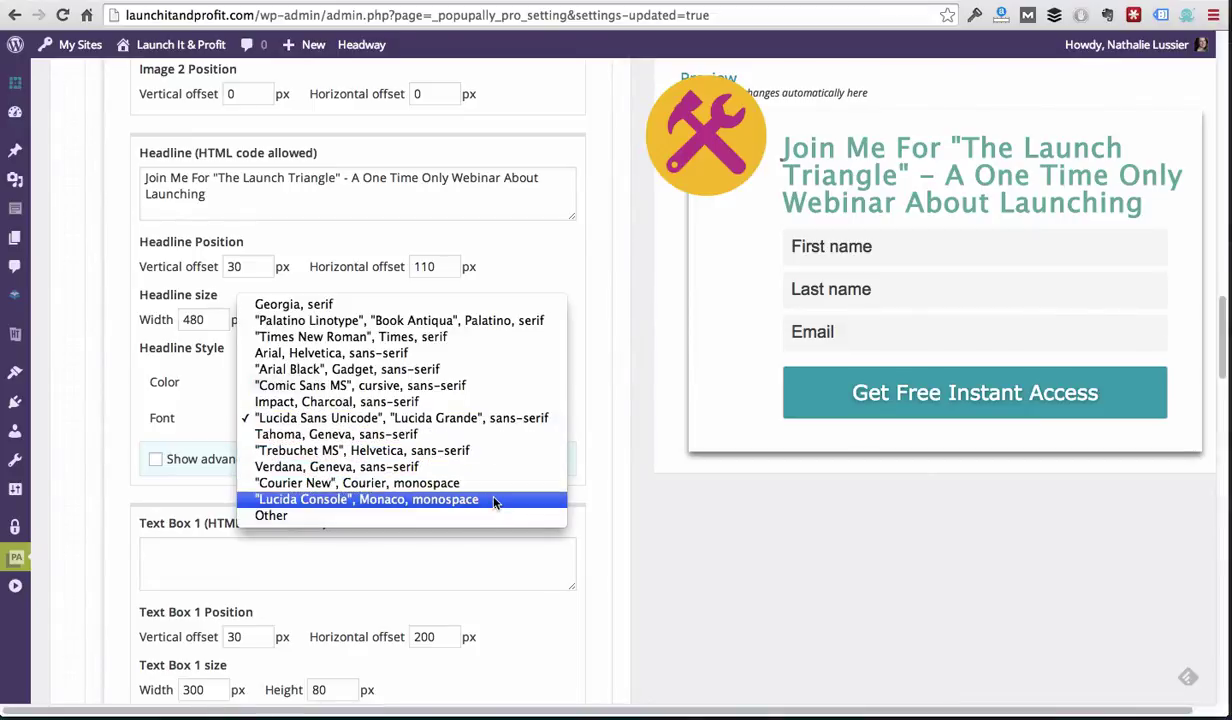
left_click(489, 324)
left_click(405, 421)
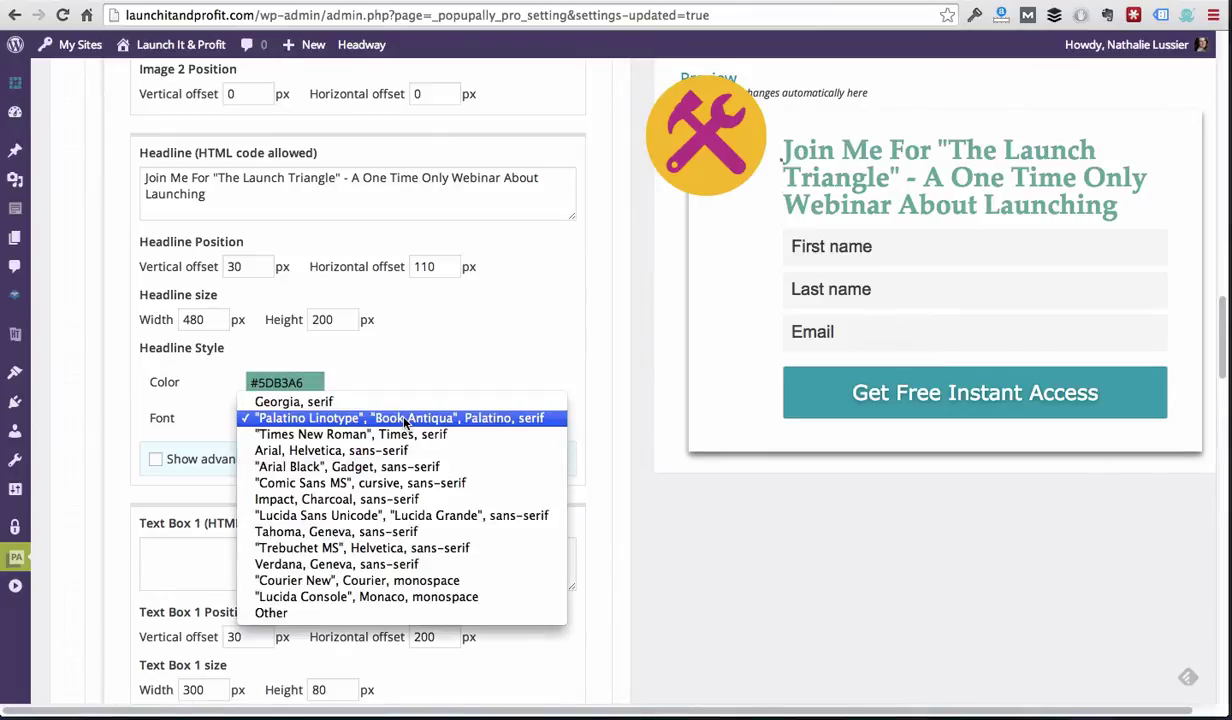
left_click(323, 613)
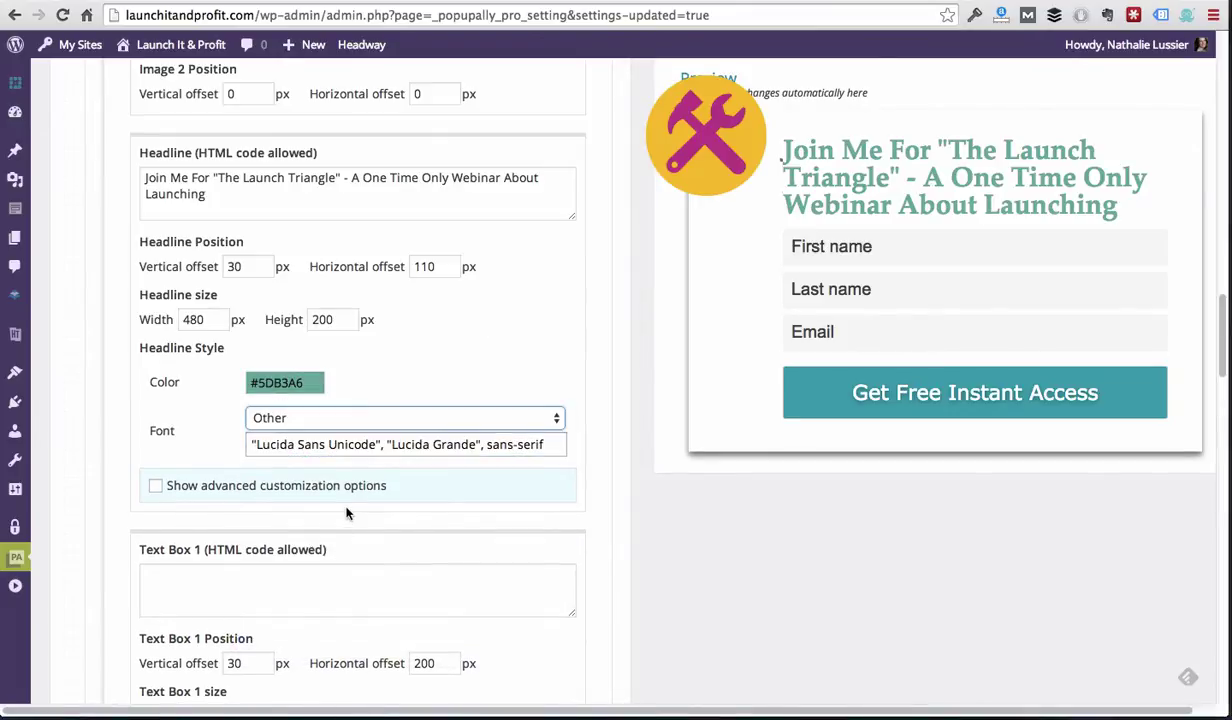
left_click_drag(256, 444, 377, 446)
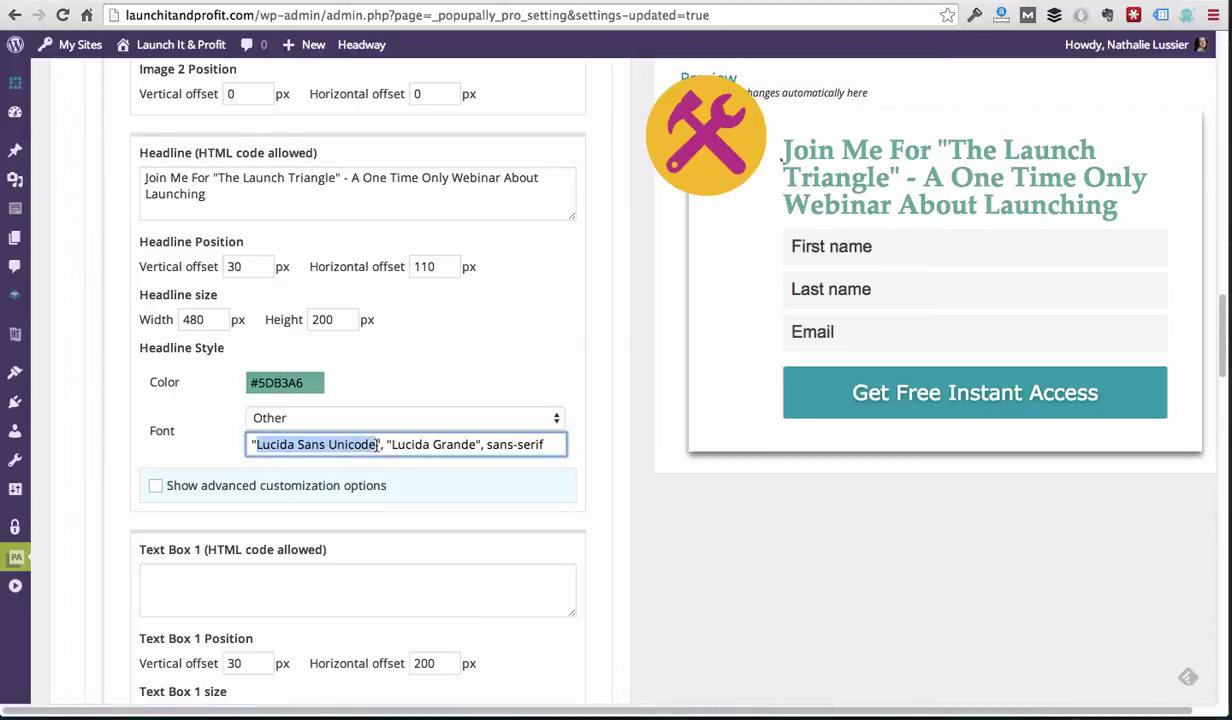
type("Futura-PT")
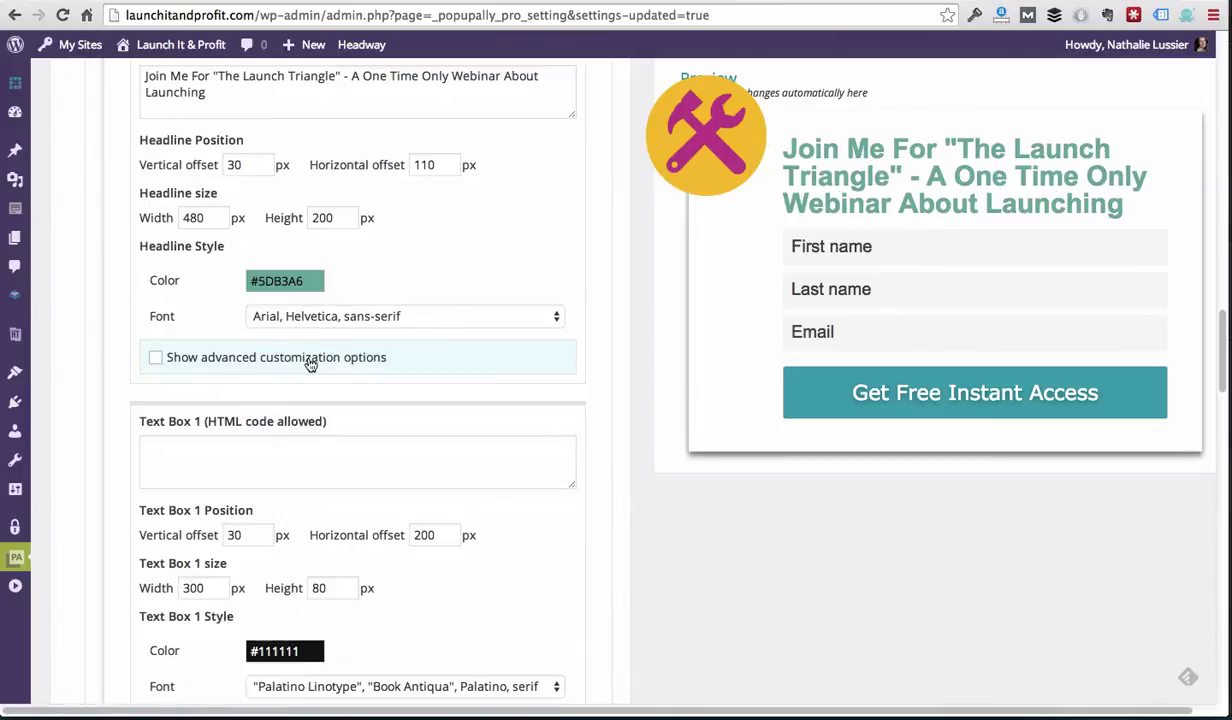
Show the headline's advanced customization options and set its font size to 35 and line height to 34.
left_click(289, 359)
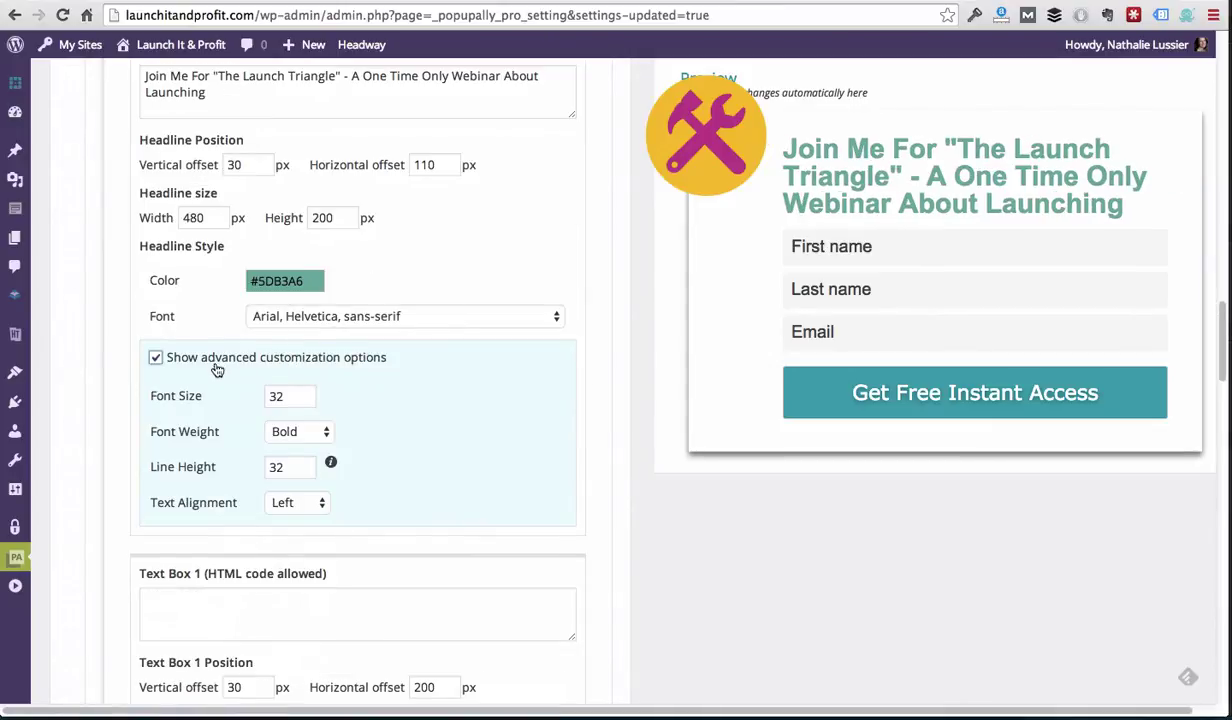
left_click(300, 395)
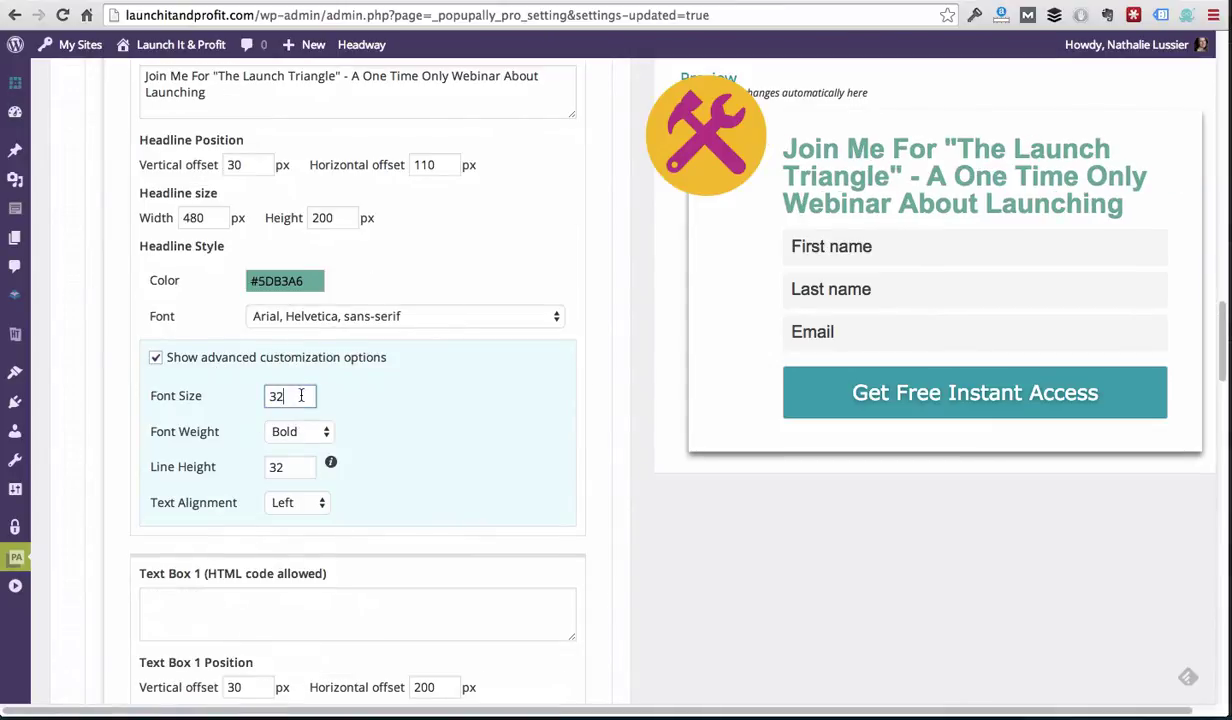
key("BackSpace")
type("5")
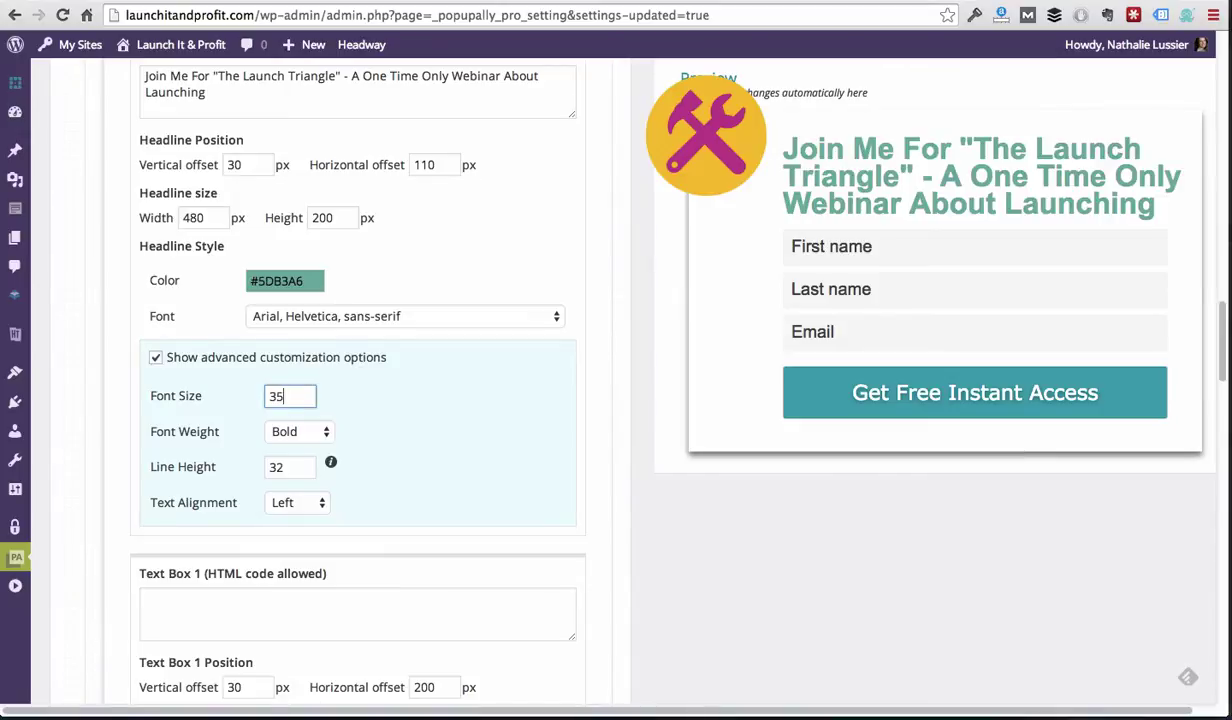
left_click(290, 464)
key("BackSpace")
type("4")
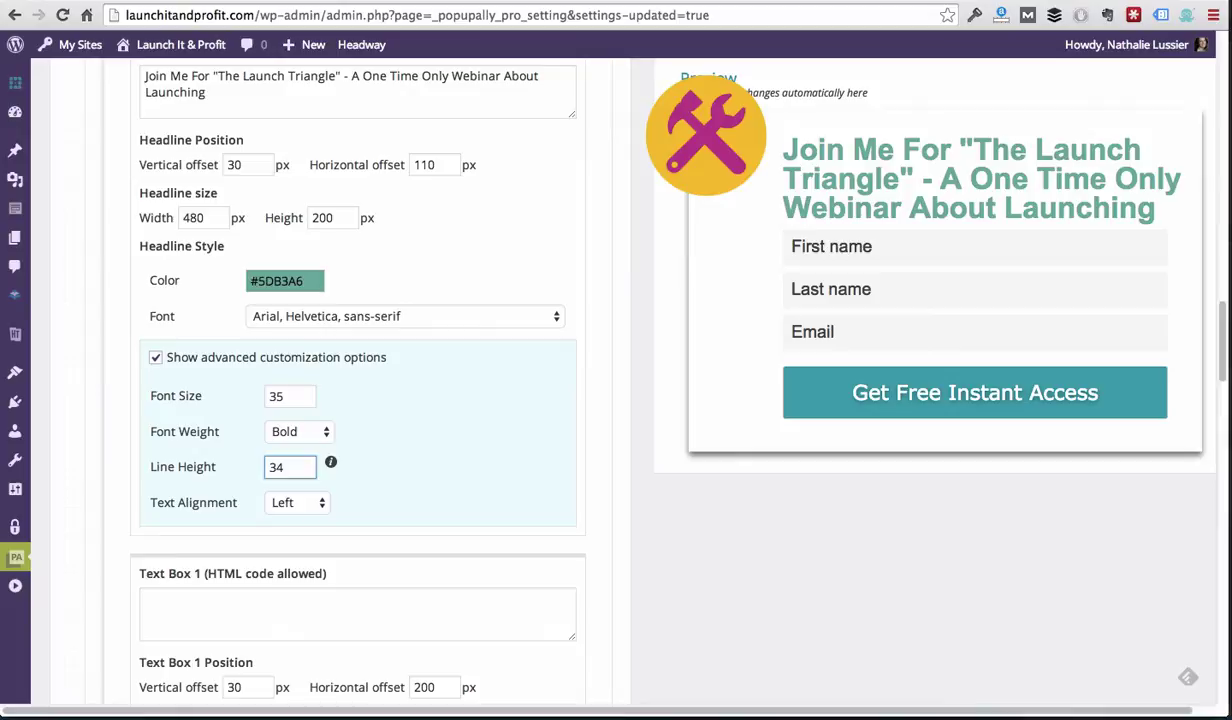
Try center and right alignment on the headline, restore left alignment and hide the advanced customization options.
left_click(300, 507)
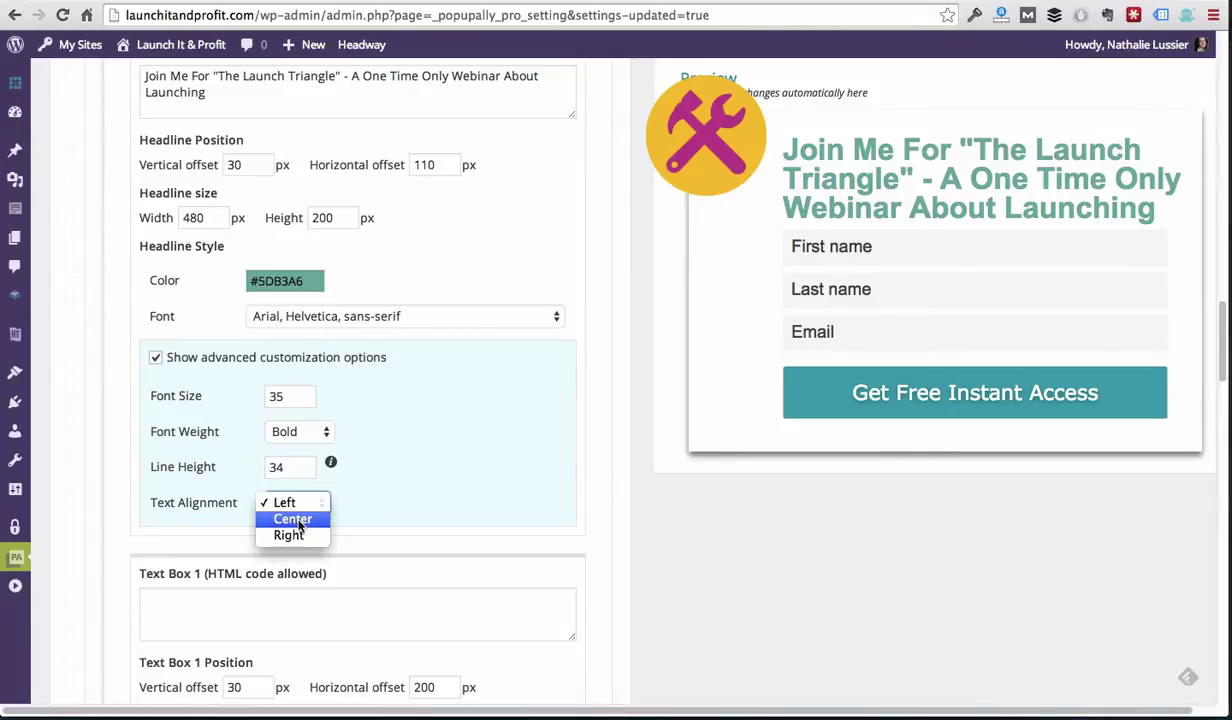
left_click(297, 522)
left_click(295, 500)
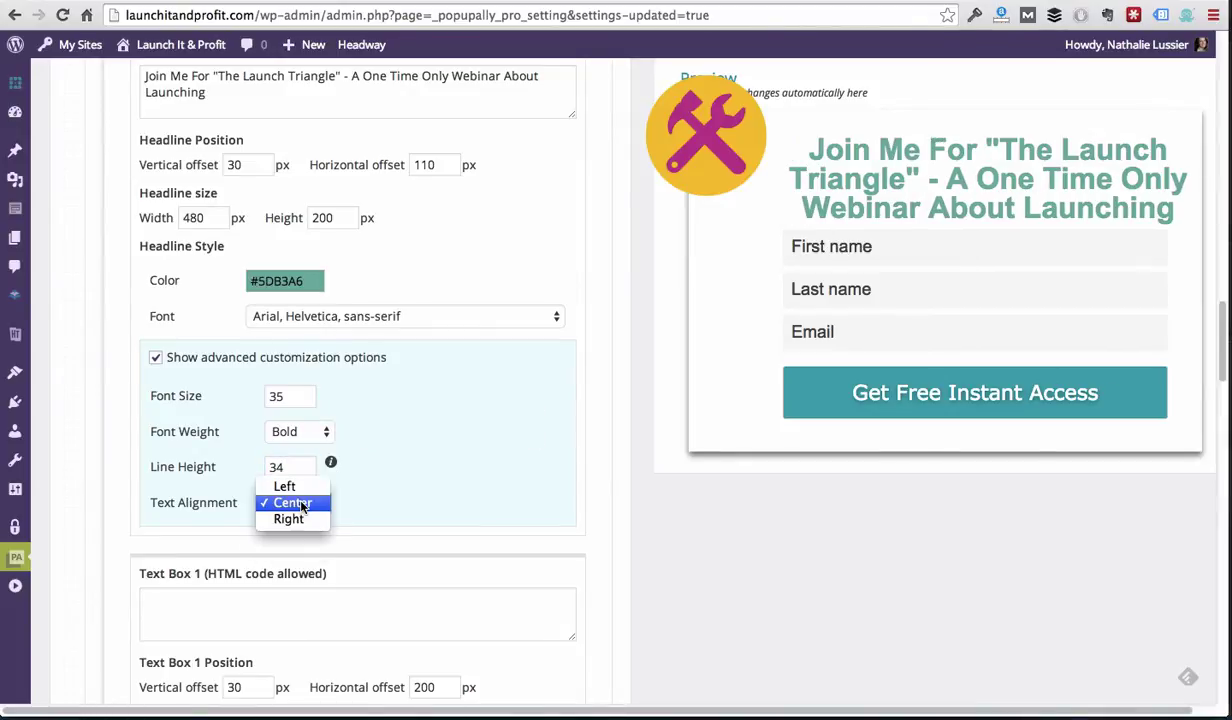
left_click(304, 516)
left_click(298, 500)
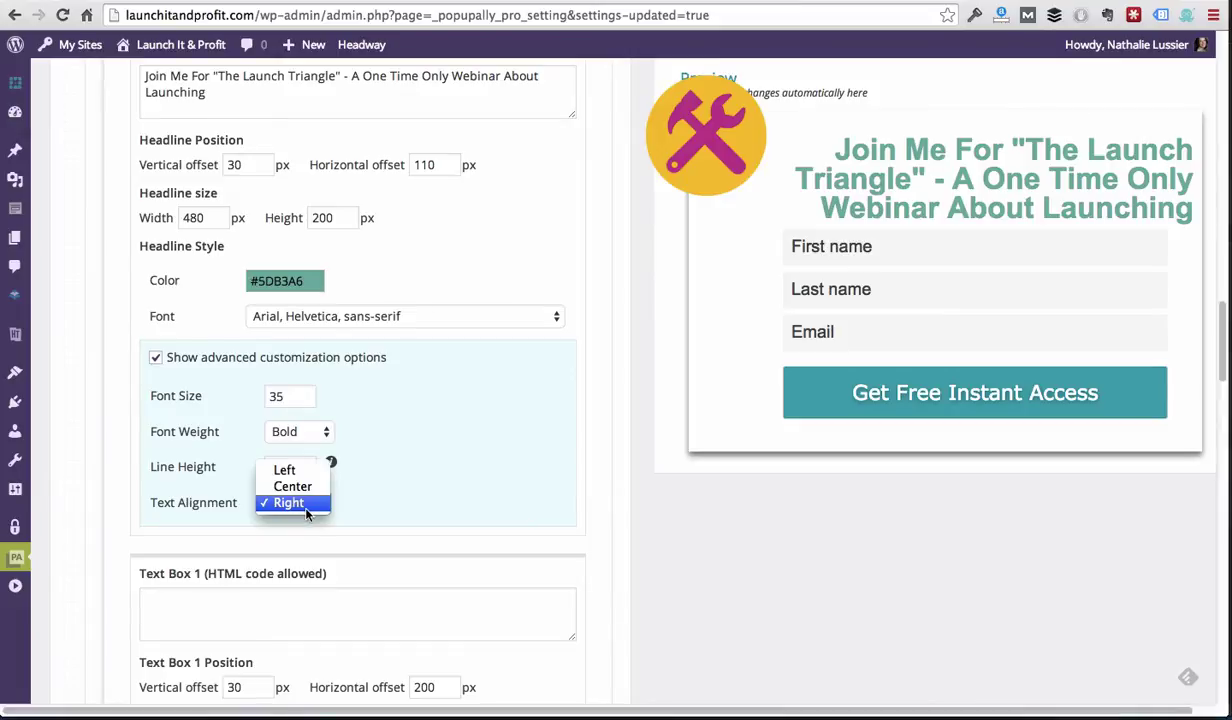
left_click(288, 469)
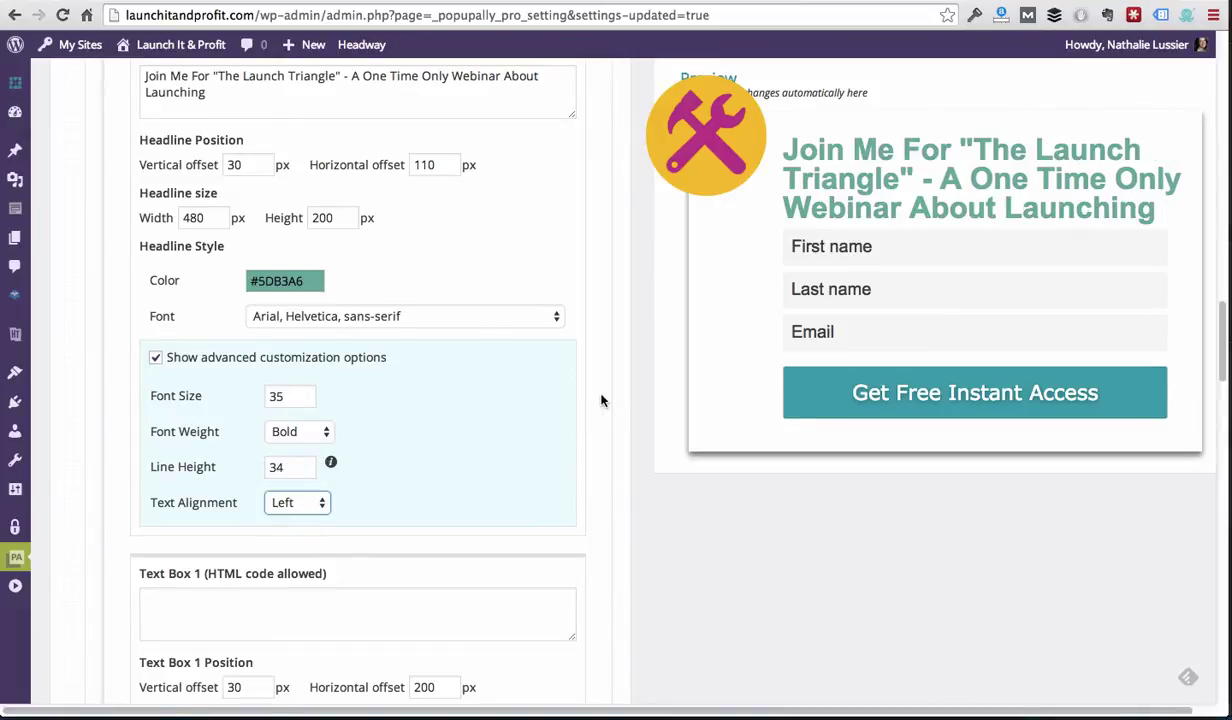
left_click(318, 356)
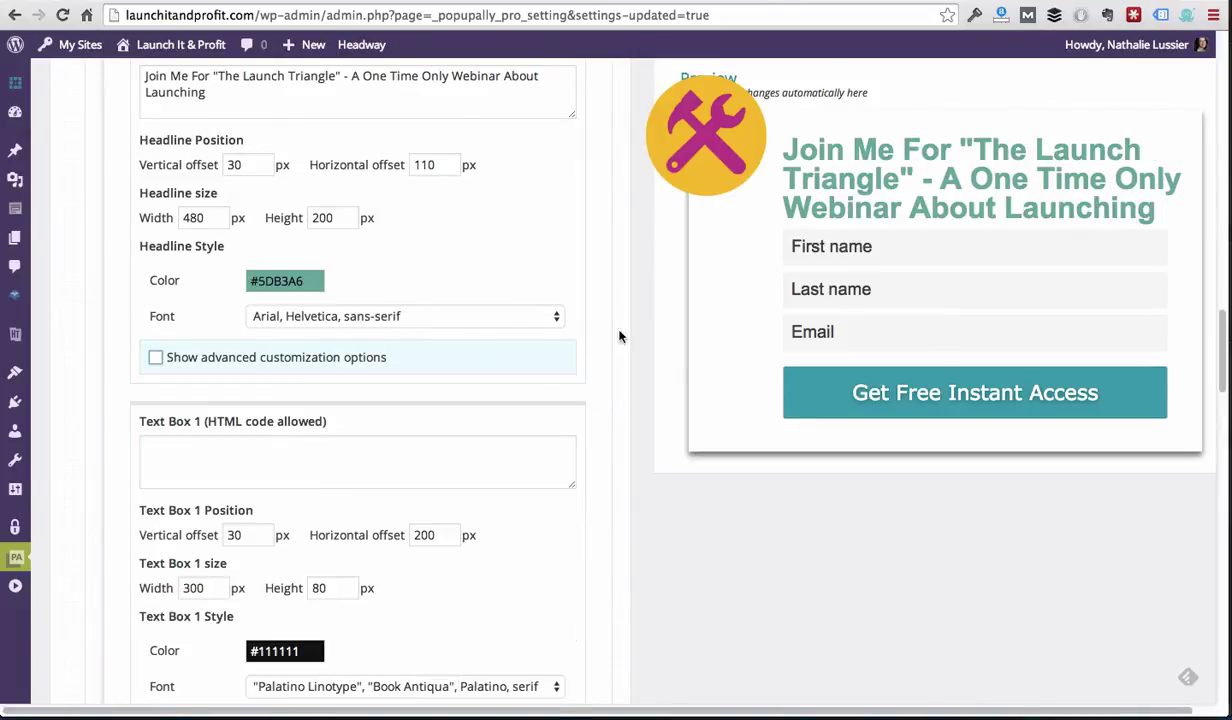
Enter "Just enter your name and email below to join me live!" as the content of Text Box 1.
scroll(630, 336, "down", 1)
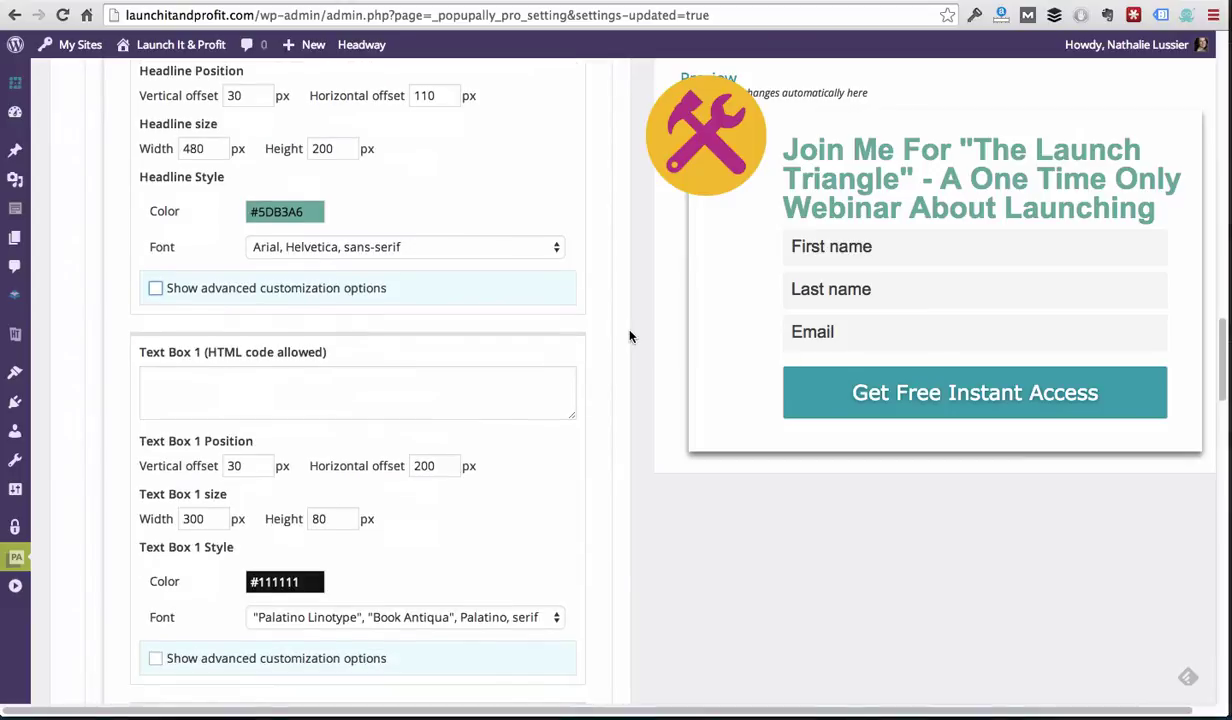
left_click(404, 393)
type("Just enter your name and email below to join me live!")
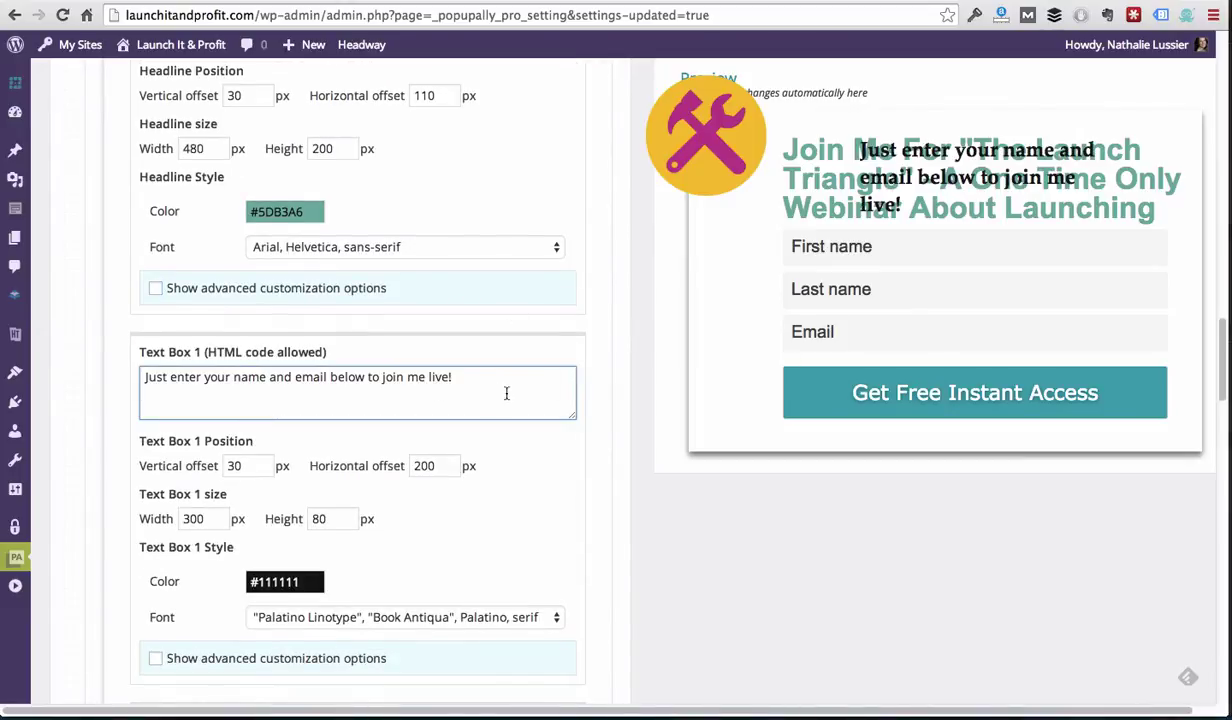
Move Text Box 1 down by trying several vertical offsets, ending at 150 px.
scroll(632, 308, "down", 2)
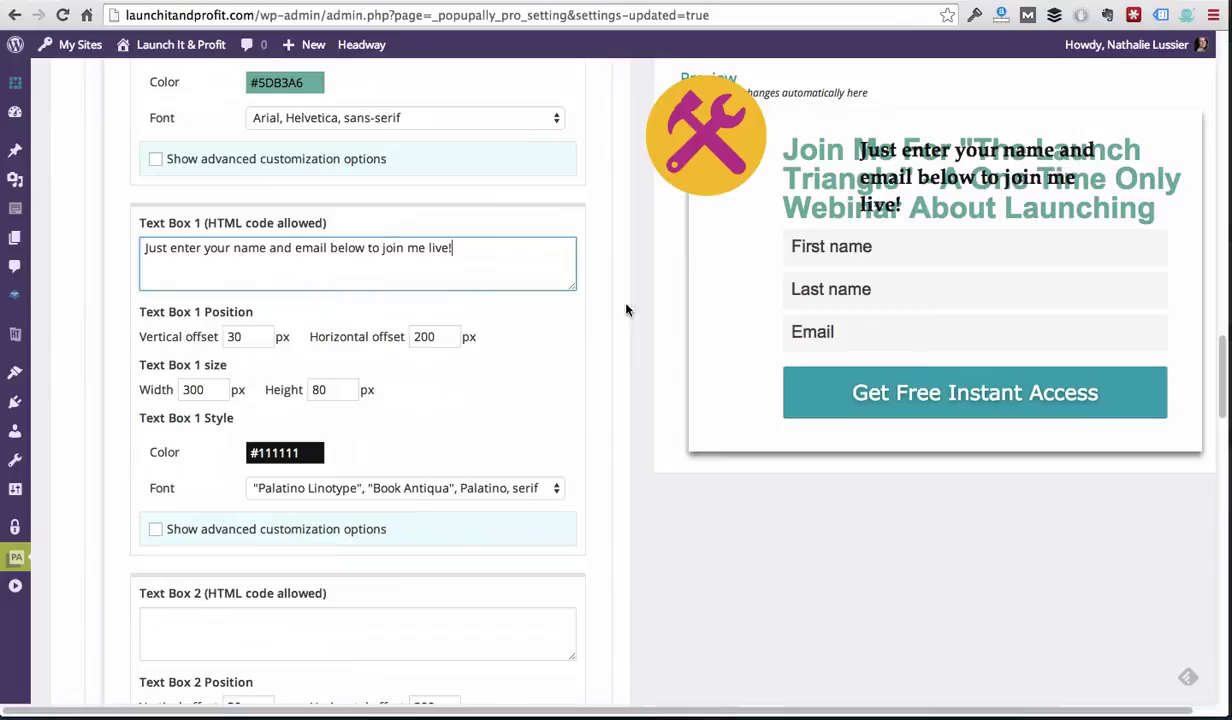
left_click(251, 336)
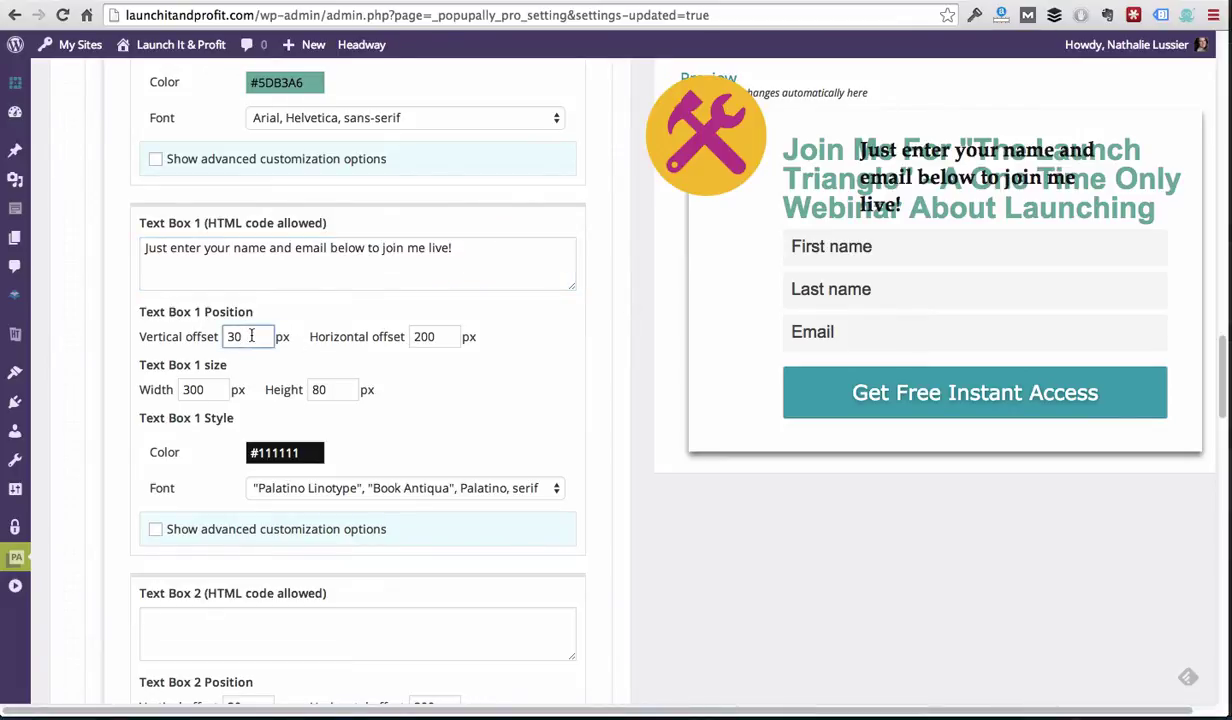
type("1")
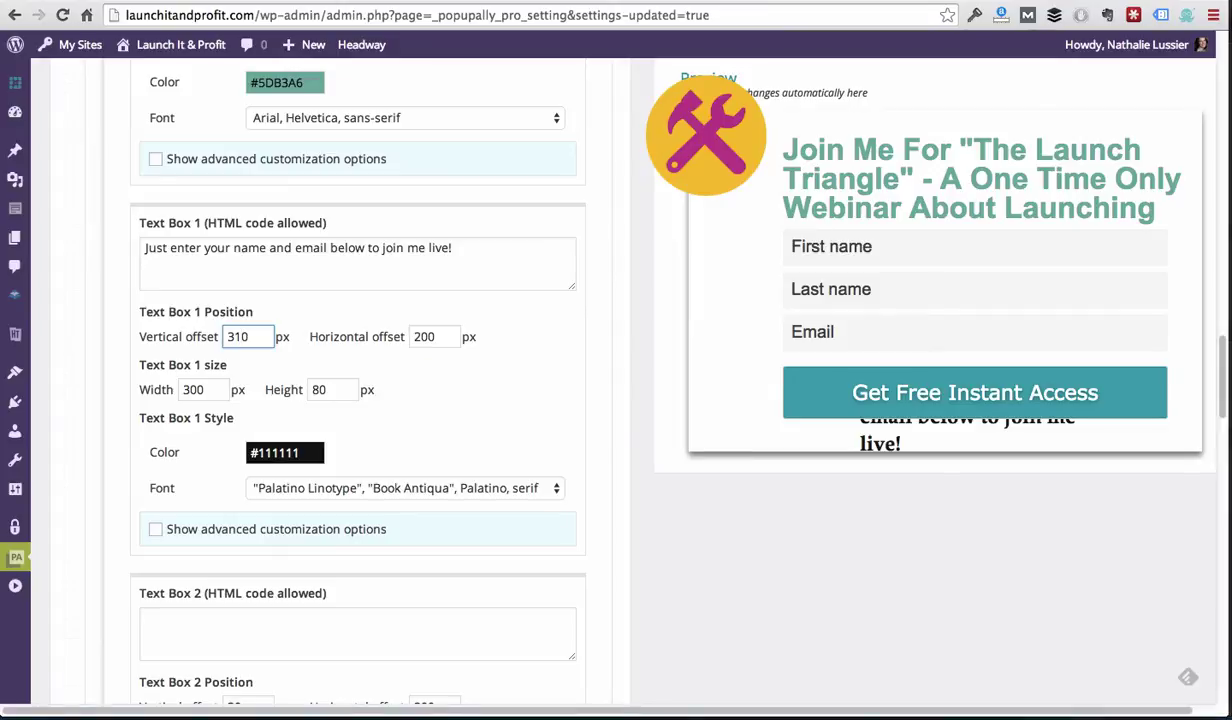
key("BackSpace")
key("BackSpace")
type("10")
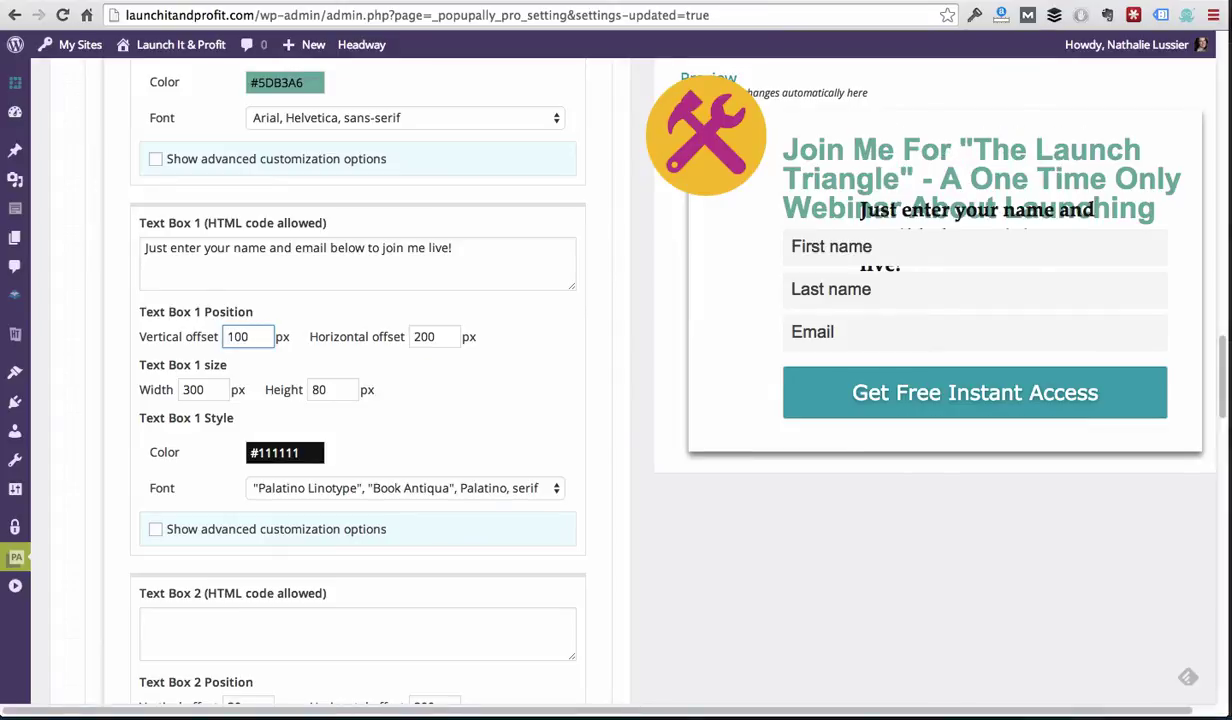
key("BackSpace")
type("5")
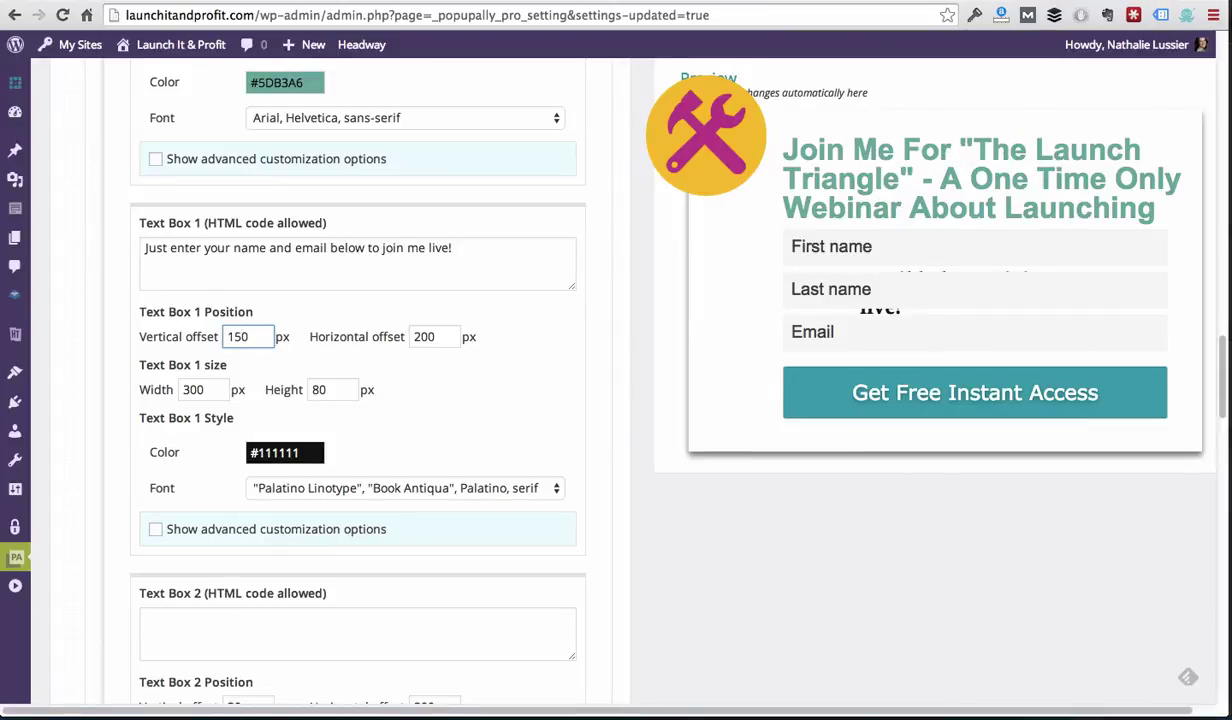
Try a smaller vertical offset for Text Box 1 and settle on 130 px.
key("BackSpace")
type("4")
key("BackSpace")
type("3")
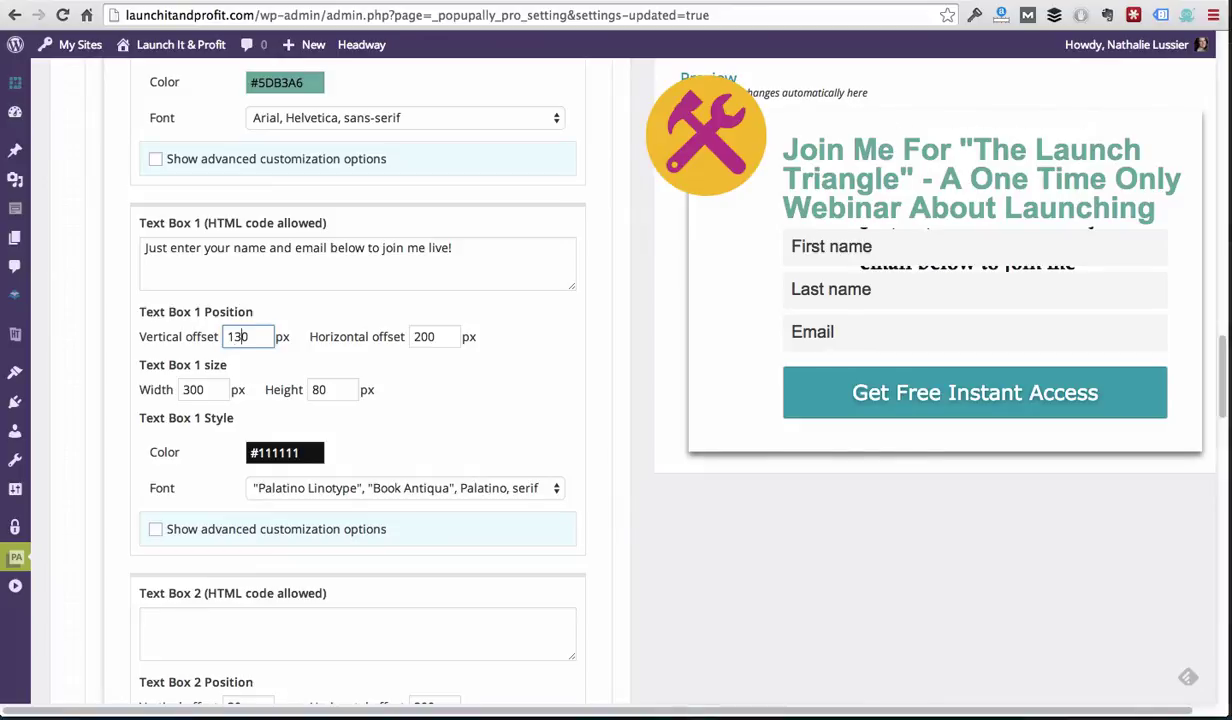
Adjust Text Box 1's horizontal offset by trying 100 and 120 px, ending at 110 px.
left_click(422, 337)
key("BackSpace")
type("1")
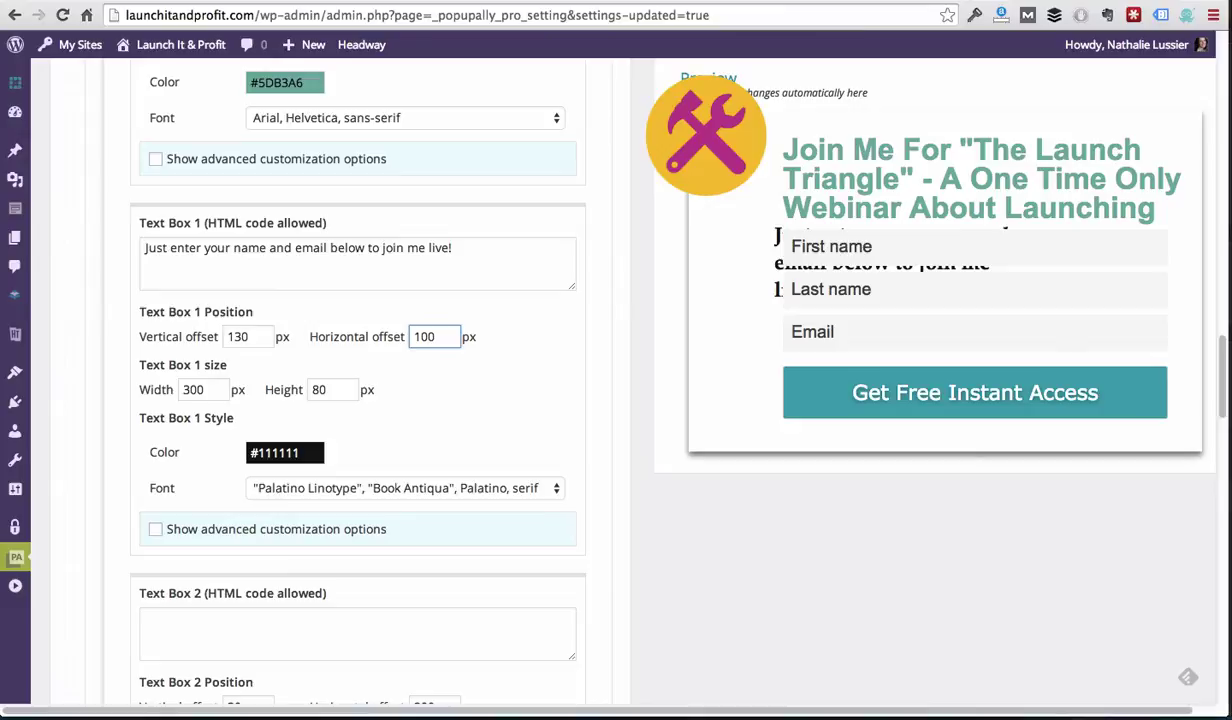
key("BackSpace")
type("2")
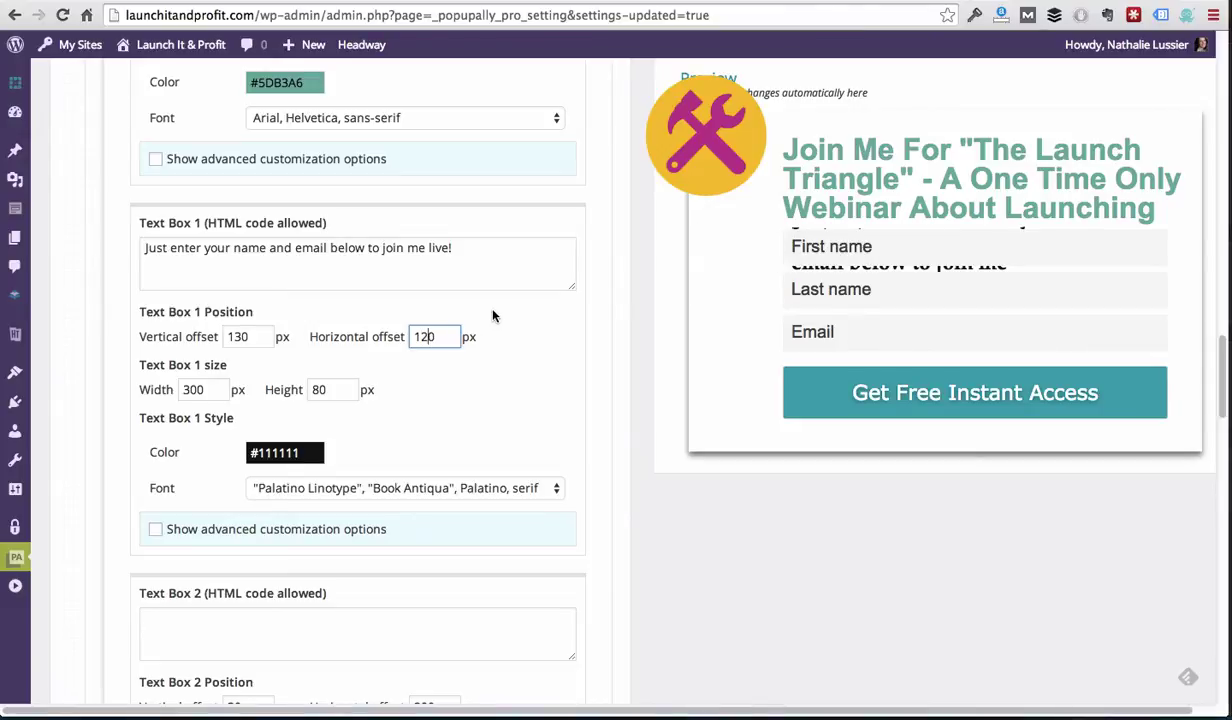
key("BackSpace")
type("1")
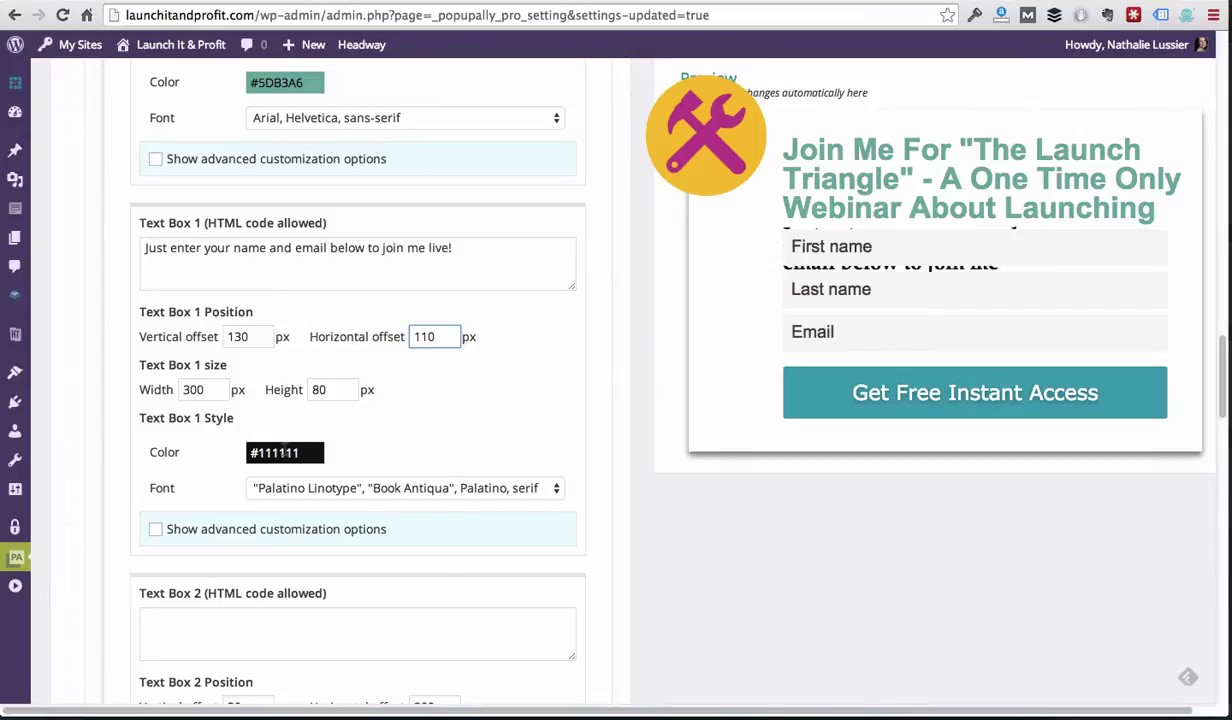
Change Text Box 1's text color to grey #707070 and its font to Arial, Helvetica, sans-serif.
left_click(285, 452)
mouse_move(408, 545)
left_mouse_down()
mouse_move(408, 508)
mouse_move(408, 520)
left_mouse_up()
left_click(541, 445)
scroll(541, 445, "down", 1)
left_click(485, 474)
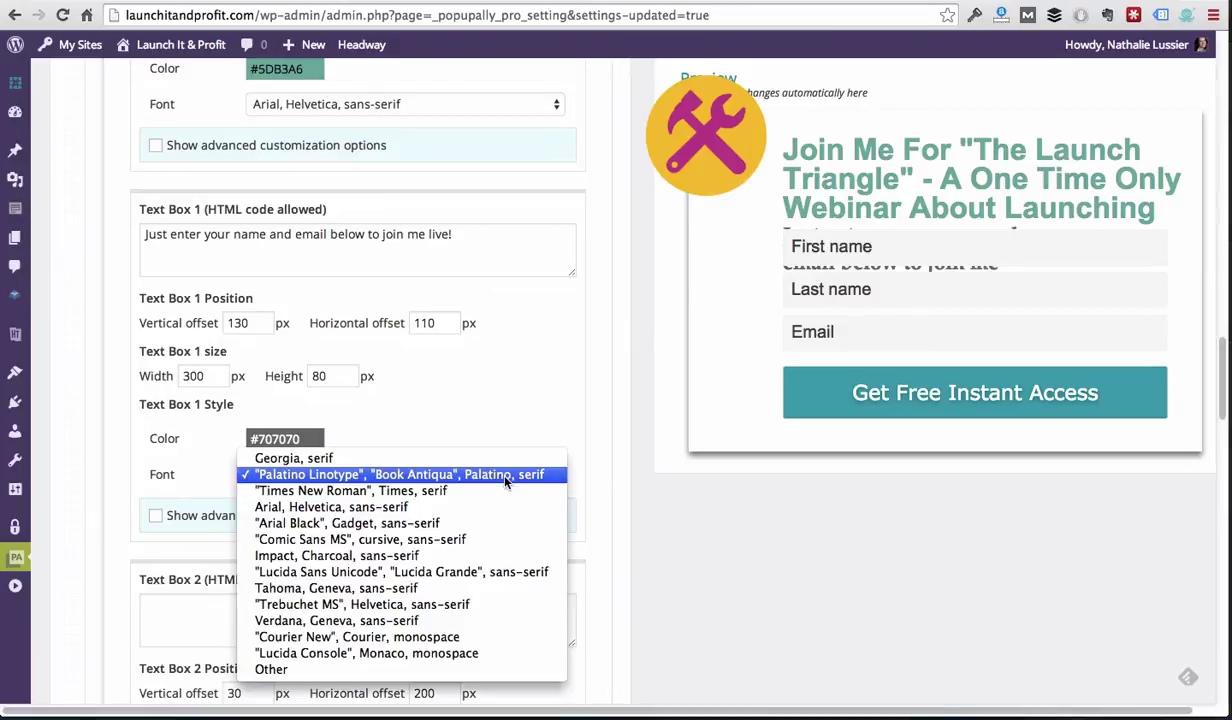
left_click(475, 510)
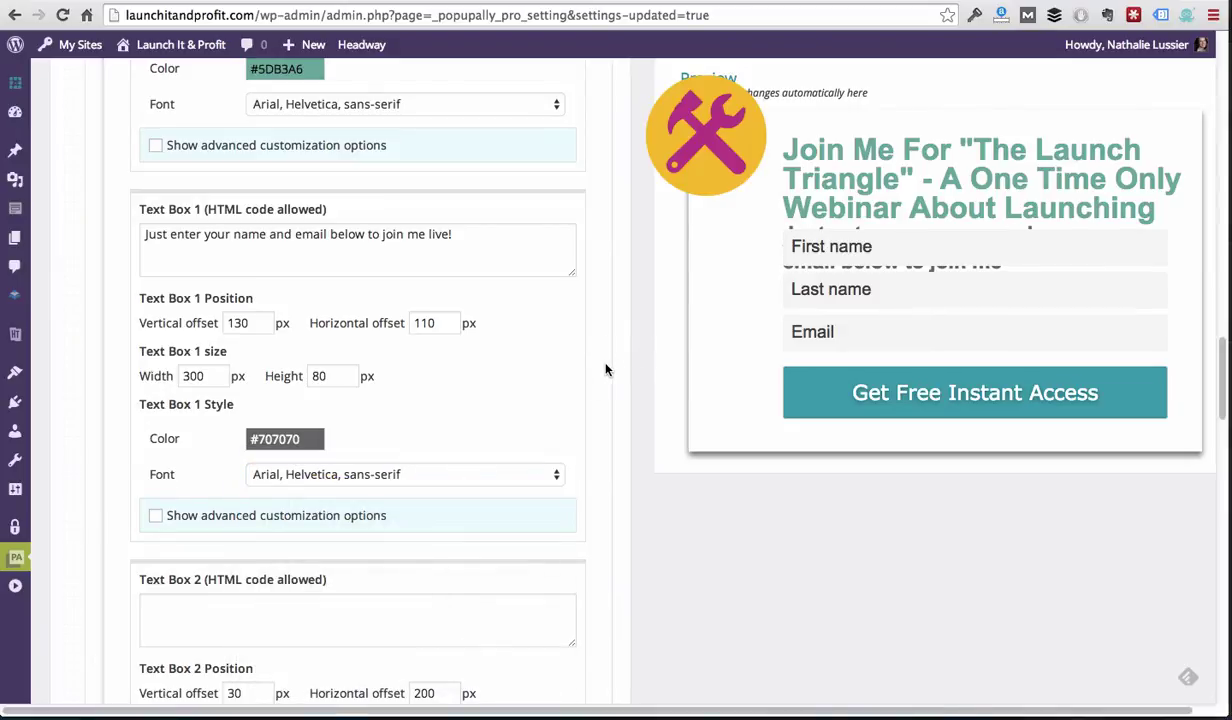
Examine Text Box 1's advanced customization options and review the remaining text box, input field and subscribe button settings.
scroll(605, 370, "down", 1)
scroll(605, 370, "down", 5)
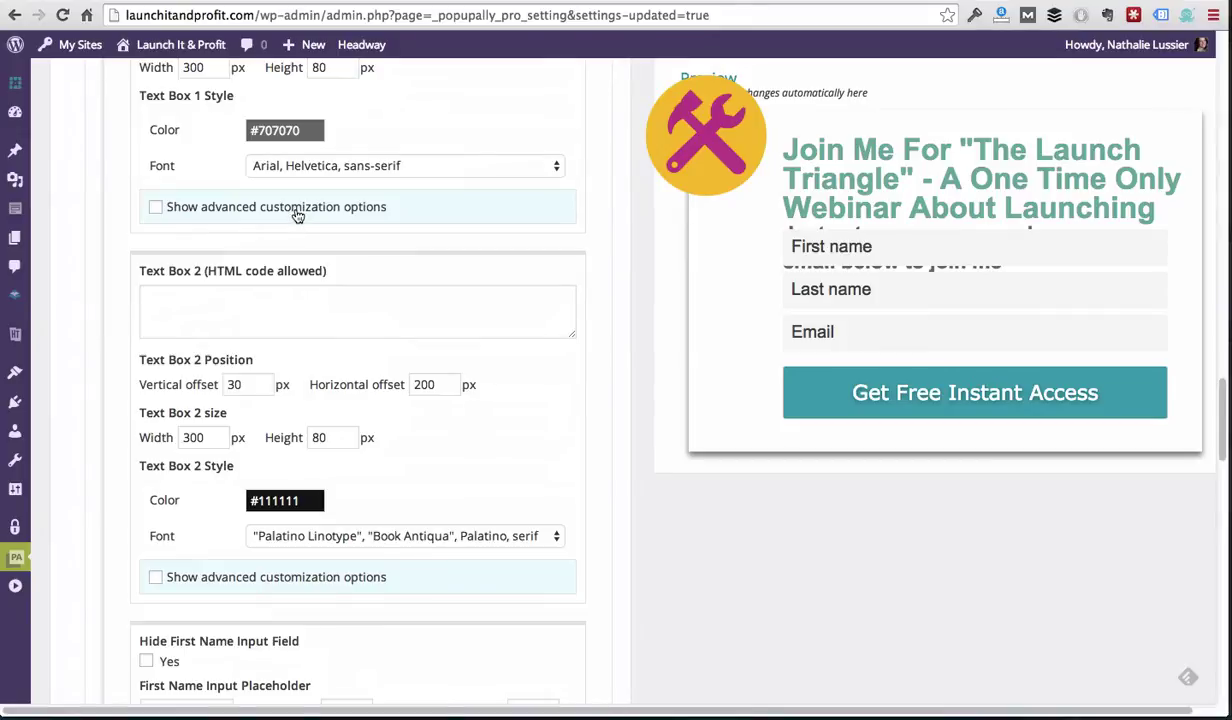
left_click(156, 207)
left_click(156, 207)
scroll(643, 286, "up", 3)
scroll(643, 286, "down", 3)
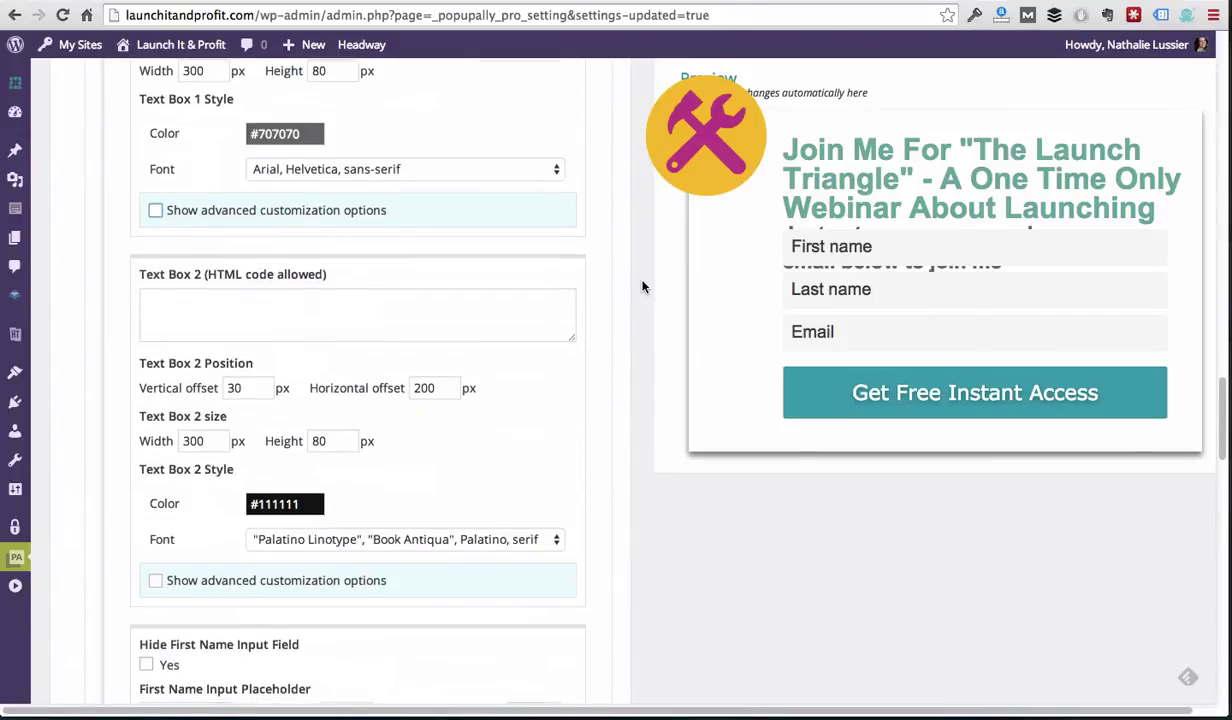
scroll(643, 286, "down", 20)
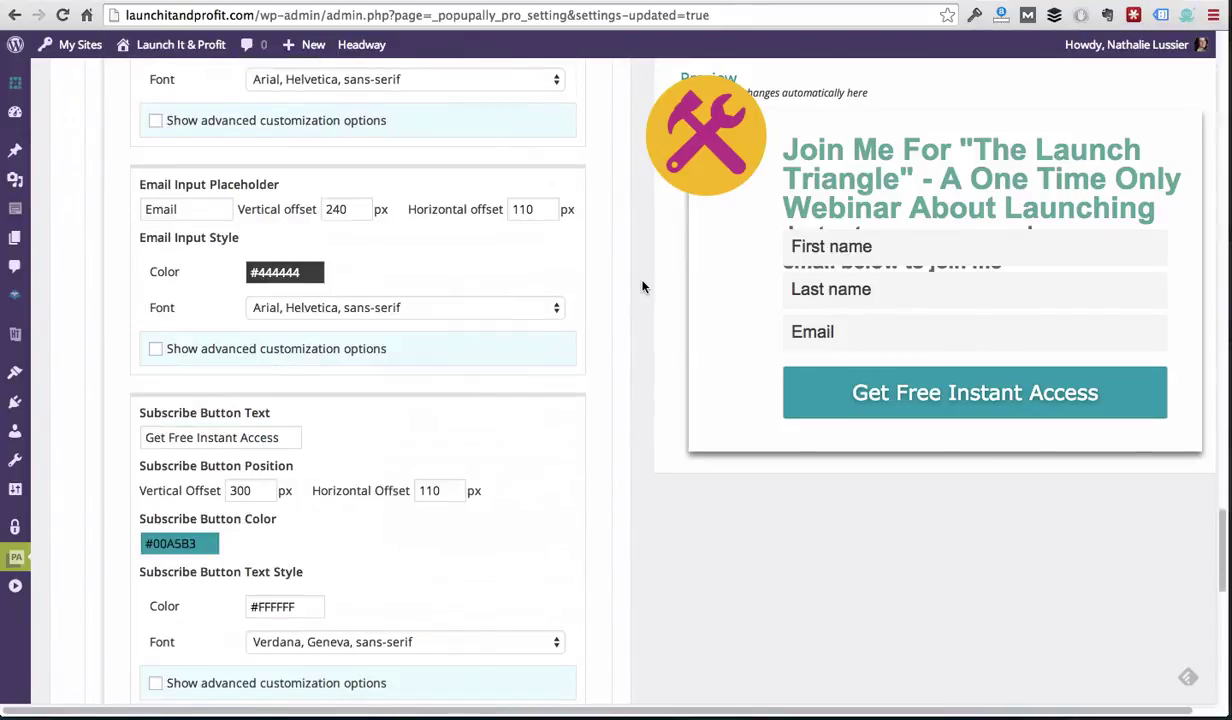
scroll(643, 286, "down", 10)
left_click(576, 614)
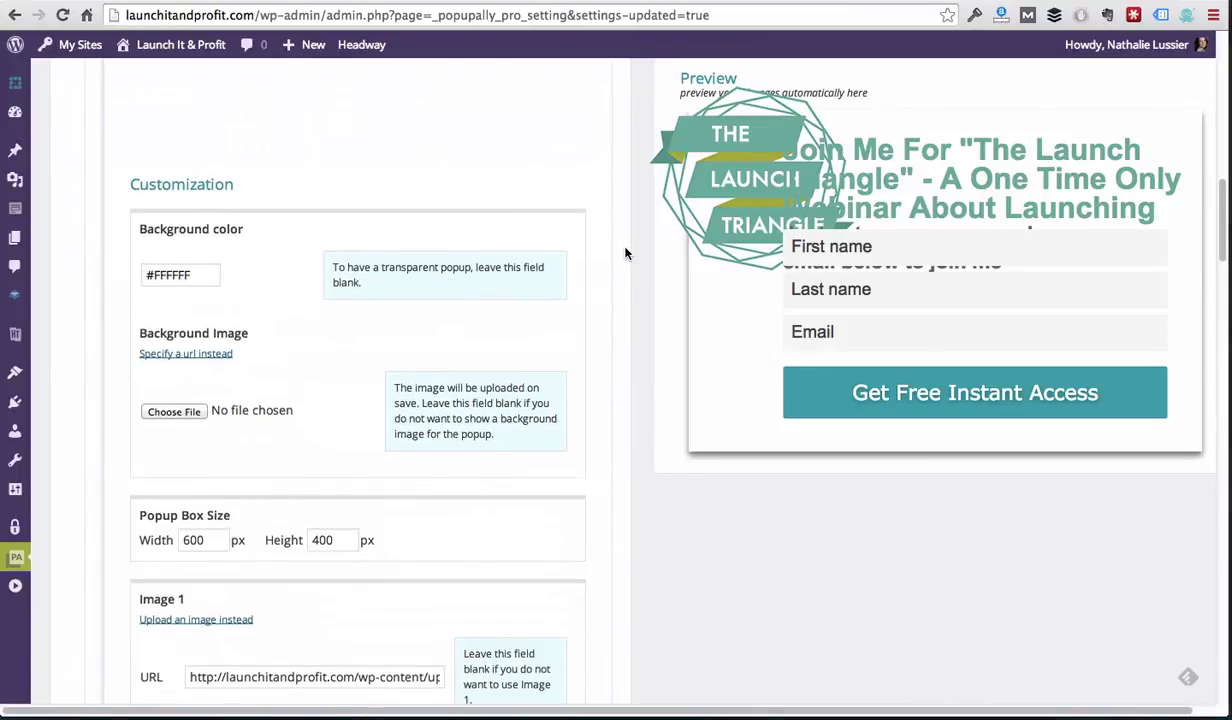
Reposition Image 1 with a vertical offset of -50 px and a horizontal offset of -90 px, trying -80 px first.
scroll(625, 253, "down", 5)
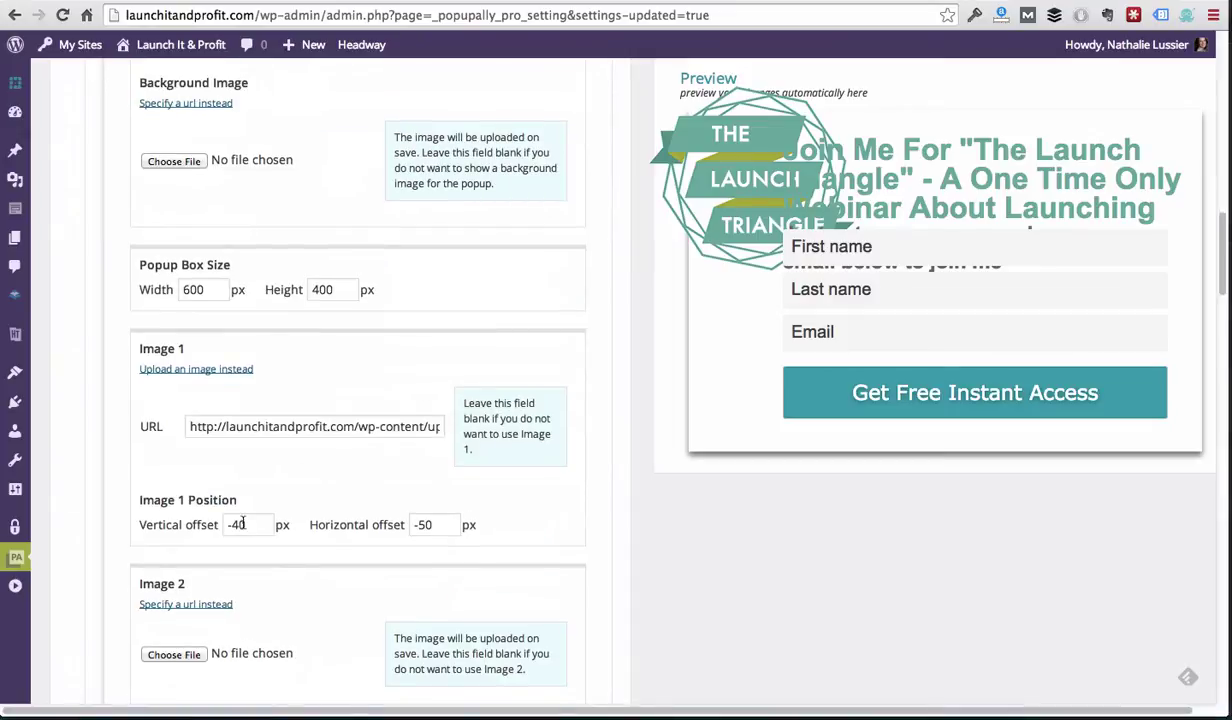
left_click(242, 524)
key("BackSpace")
type("5")
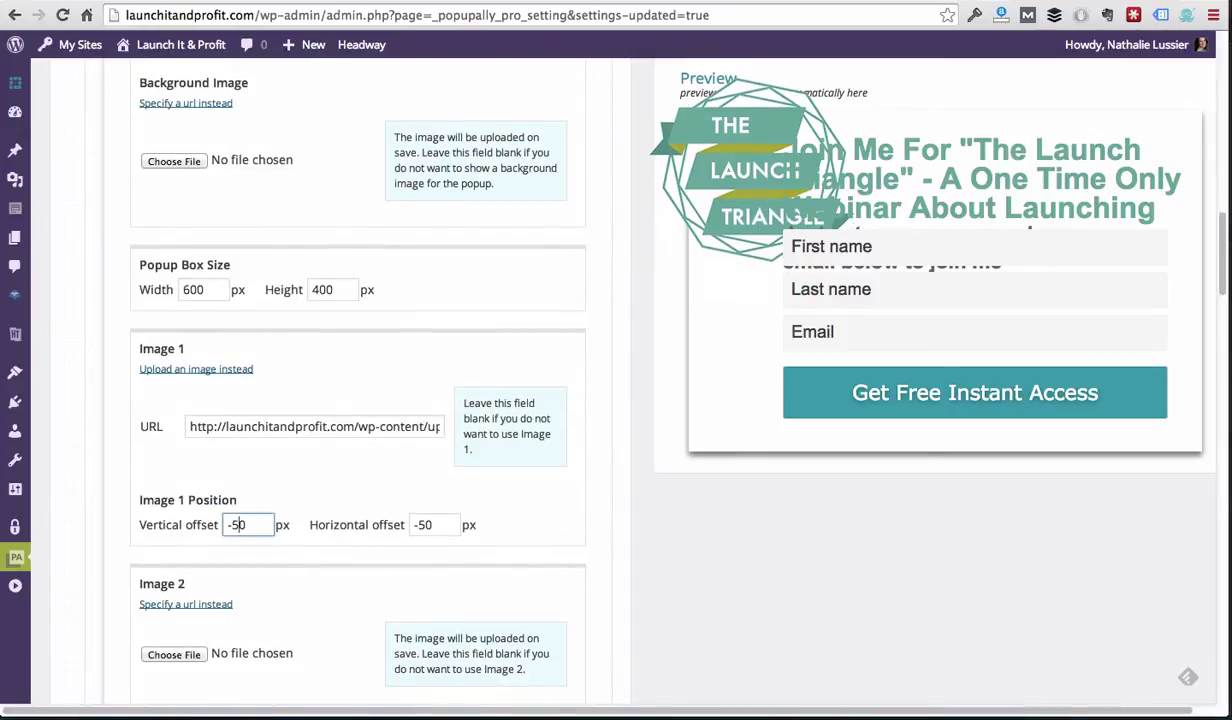
left_click(426, 525)
key("BackSpace")
type("8")
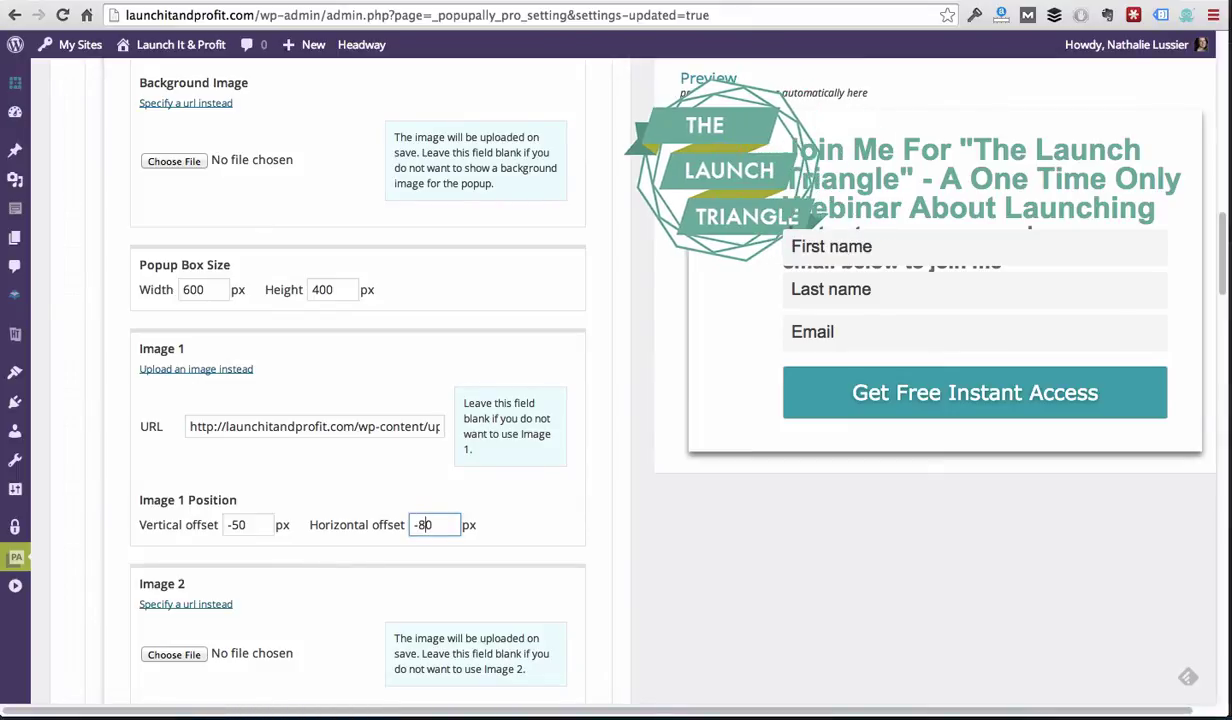
key("BackSpace")
type("9")
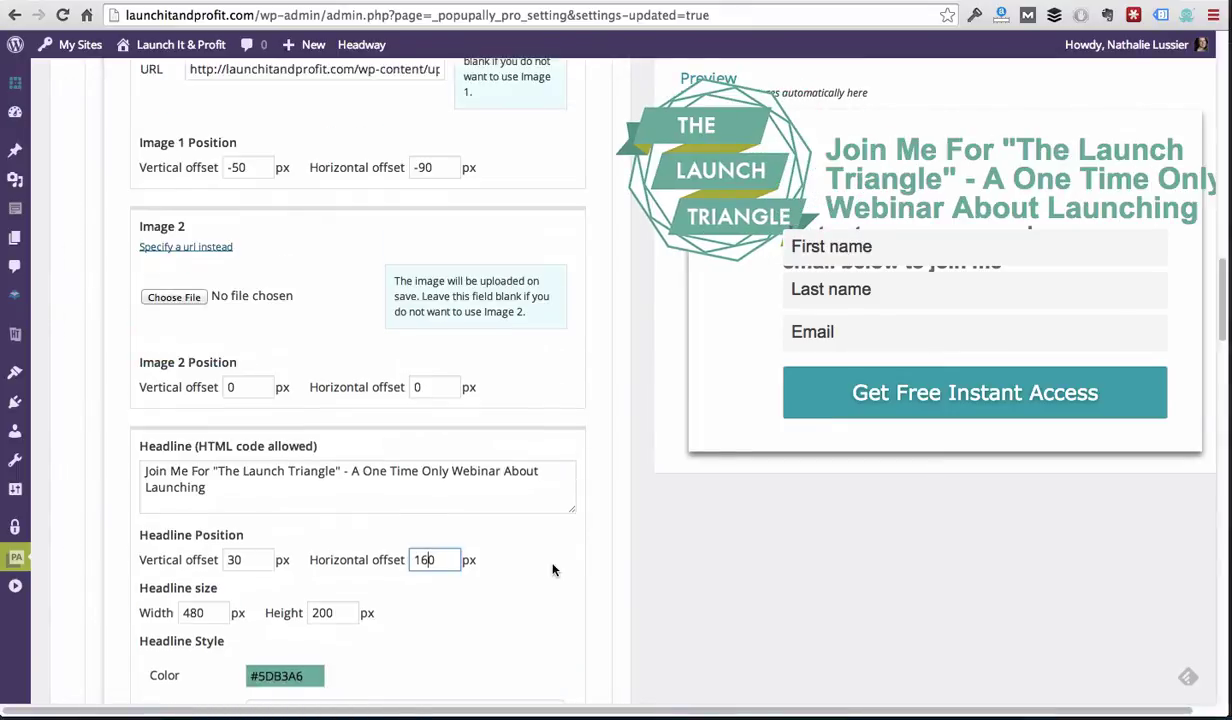
Set the headline's width to 450 px.
scroll(553, 569, "down", 1)
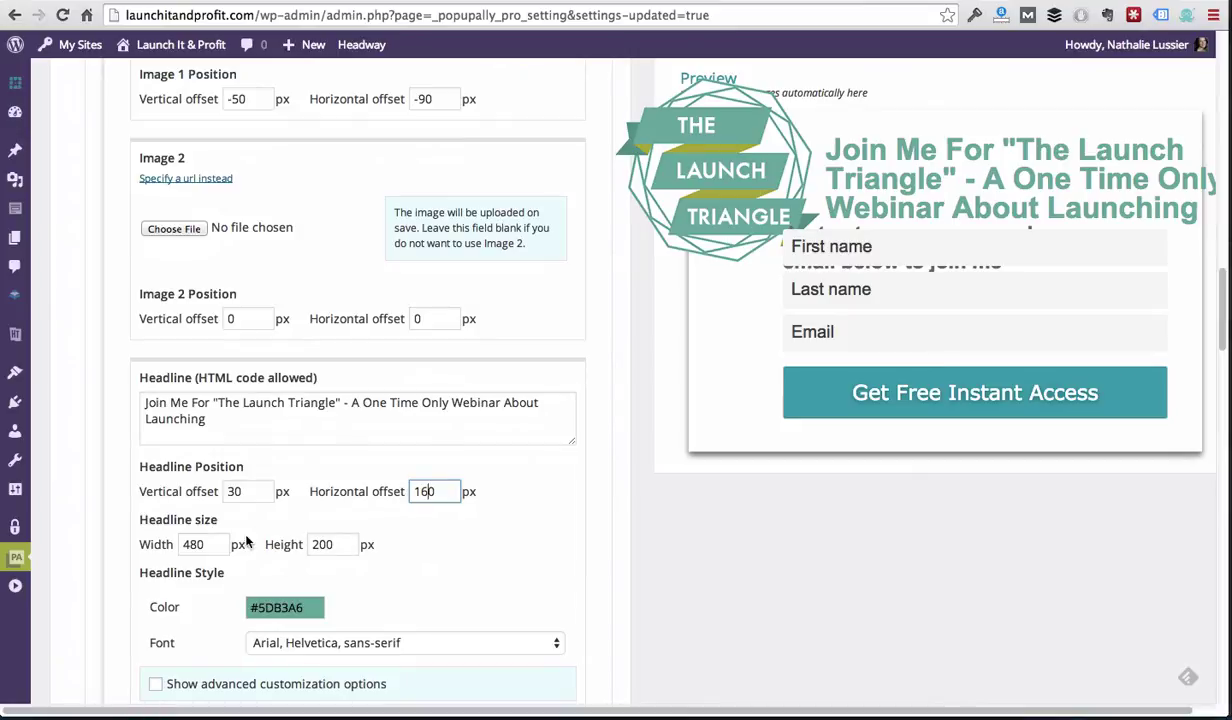
left_click(204, 544)
key("BackSpace")
key("BackSpace")
type("50")
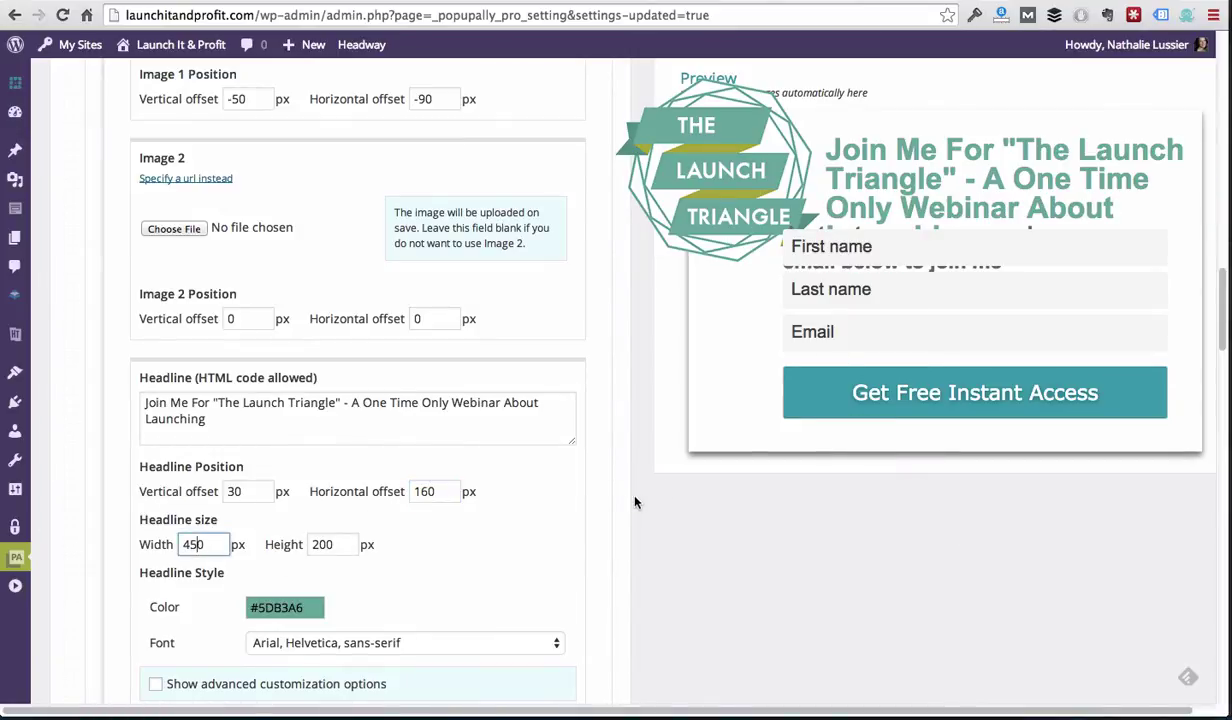
Hide the last name input field in the popup.
scroll(622, 505, "down", 1)
scroll(622, 454, "down", 10)
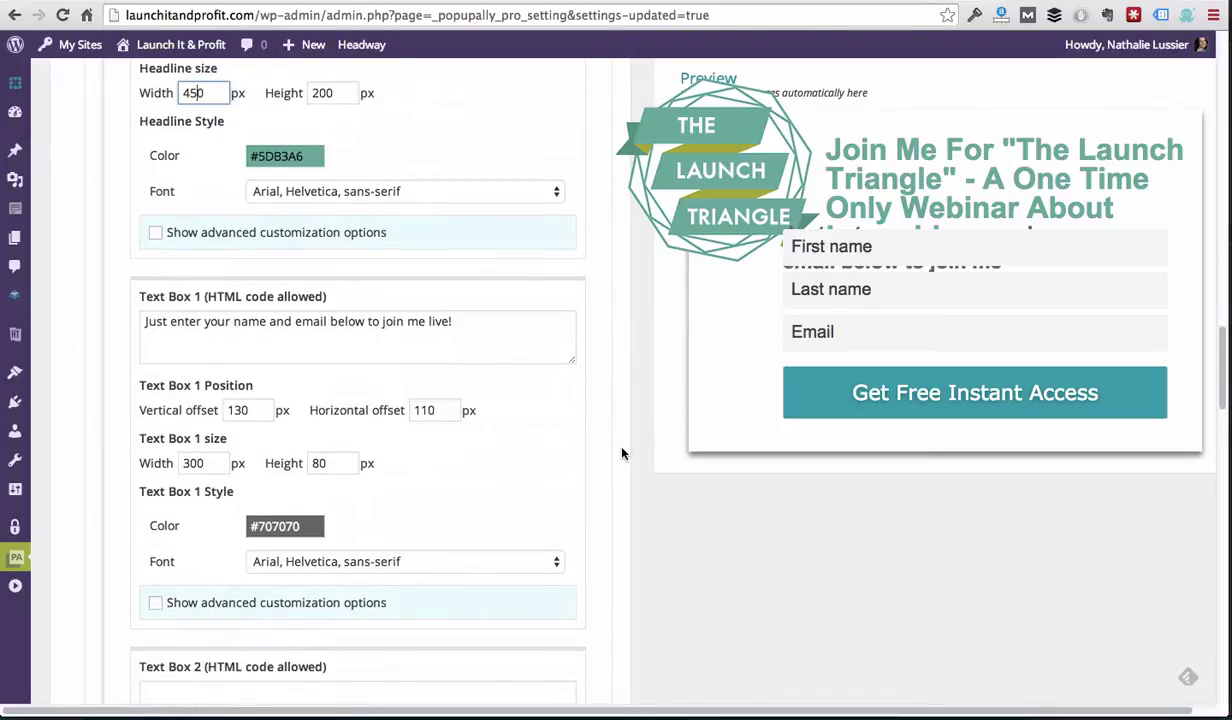
scroll(622, 454, "down", 7)
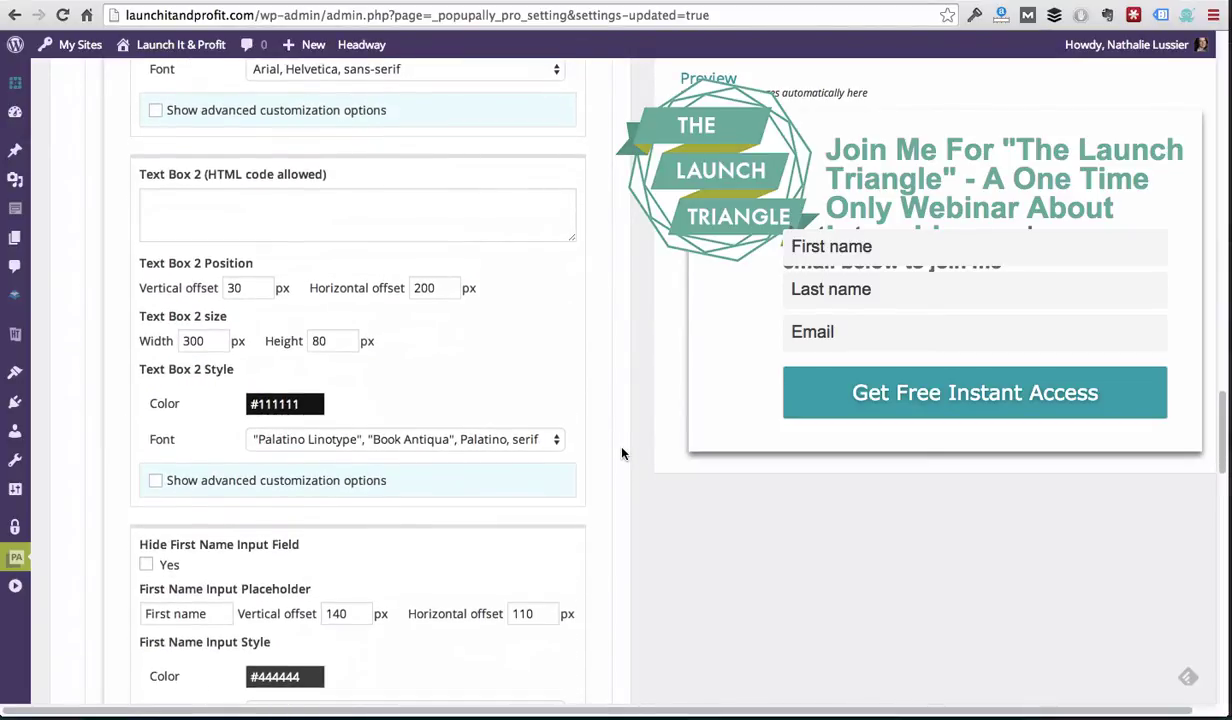
scroll(622, 454, "down", 3)
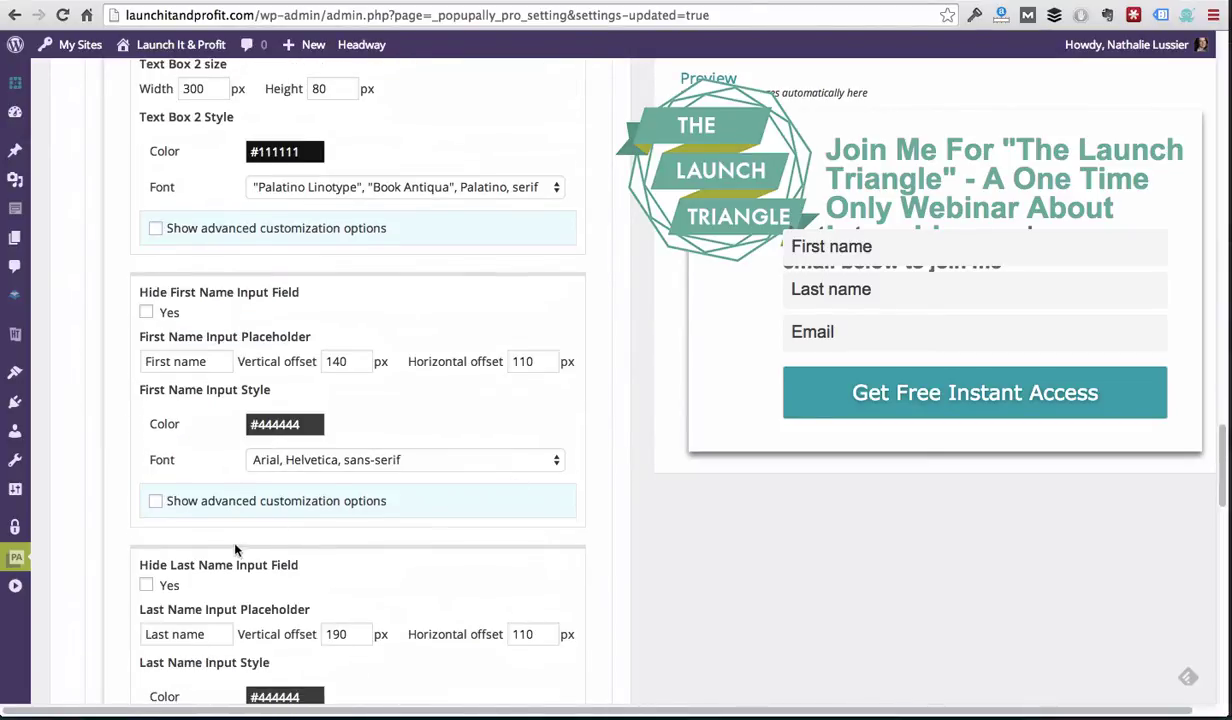
left_click(146, 585)
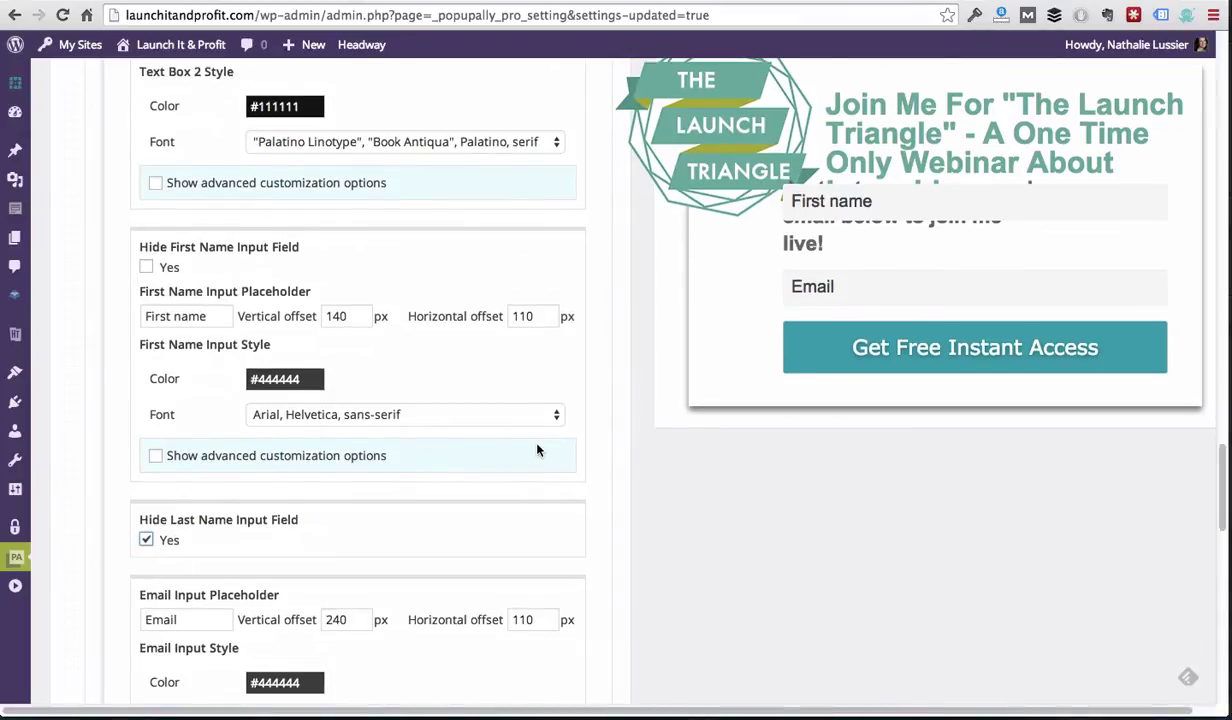
Move the first name input field down to a vertical offset of 190 px.
left_click(336, 316)
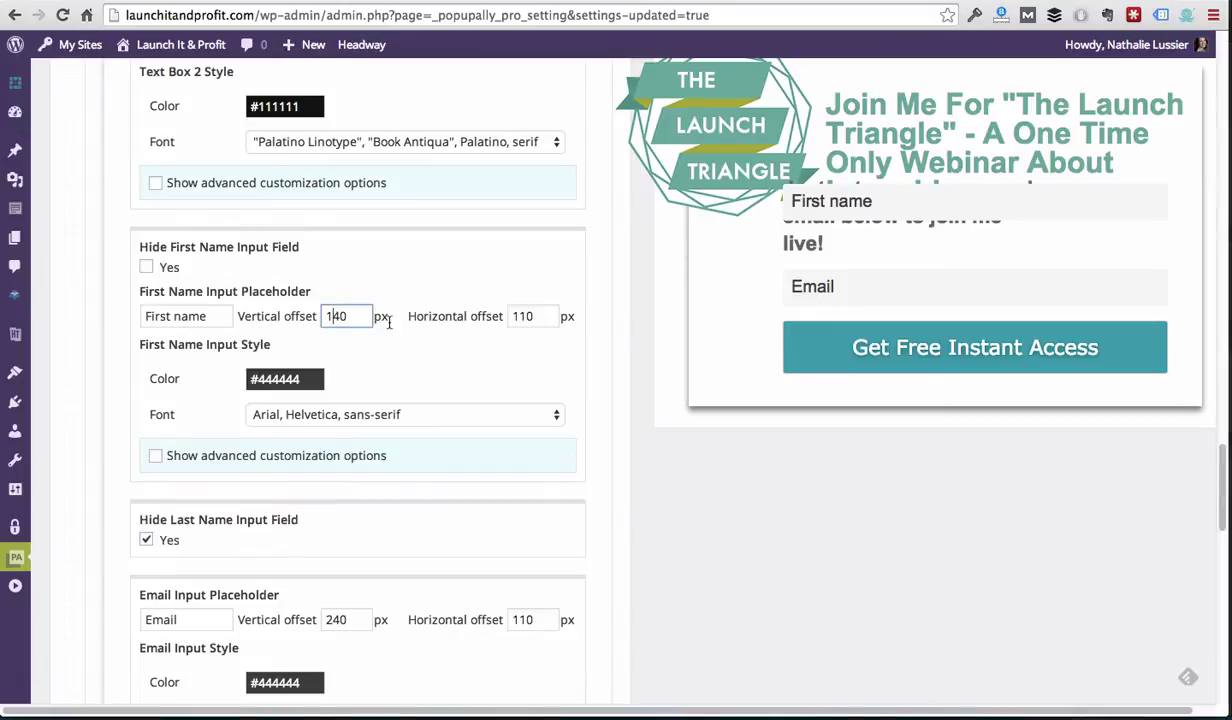
key("BackSpace")
type("8")
key("BackSpace")
type("9")
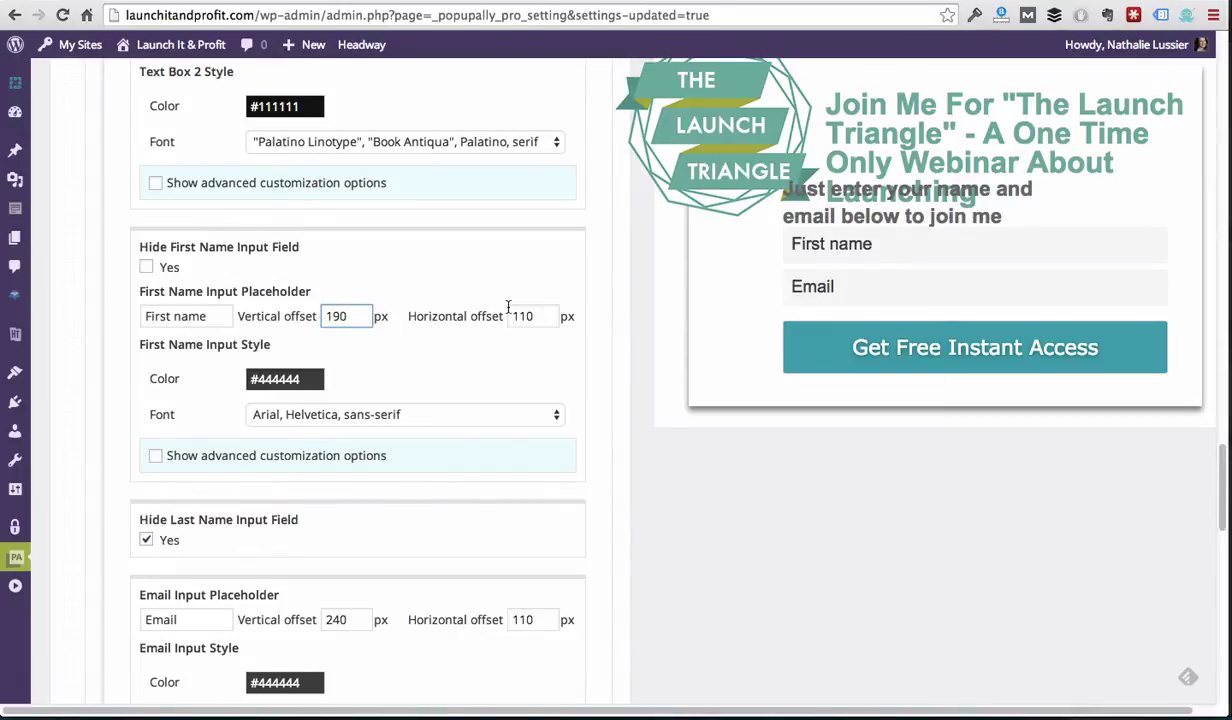
Widen Text Box 1 by trying 400 px and settling on a width of 450 px.
scroll(668, 373, "up", 2)
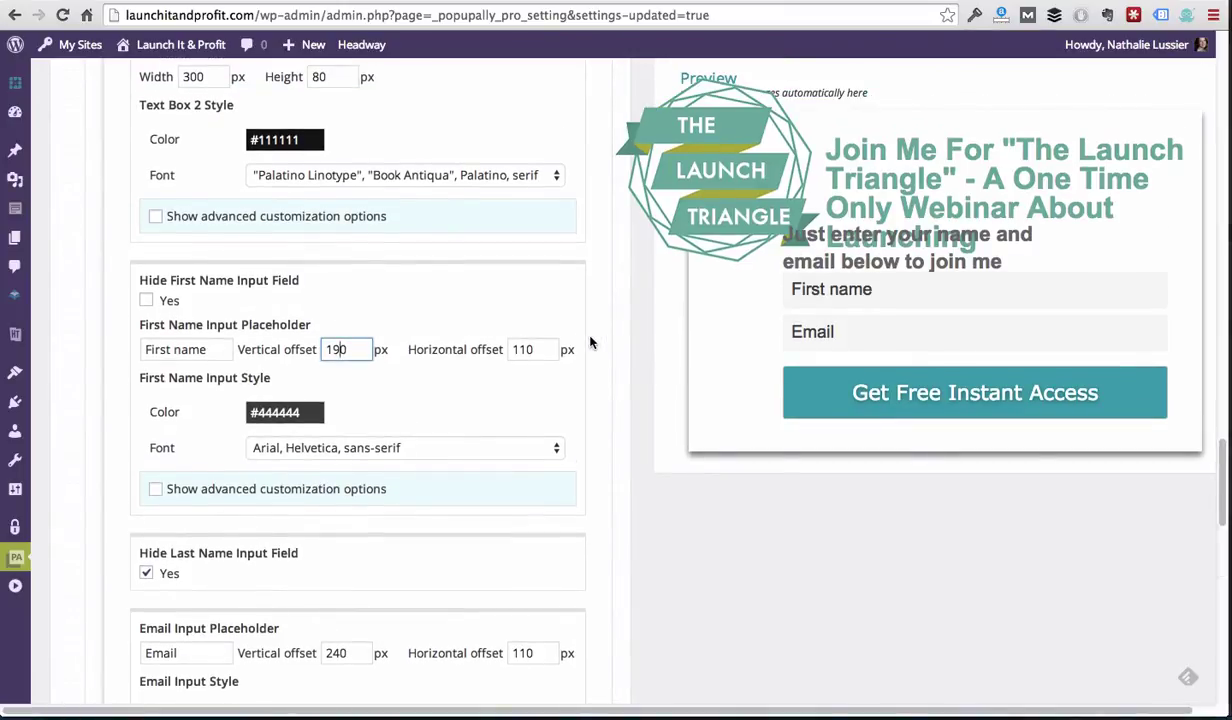
scroll(590, 342, "up", 15)
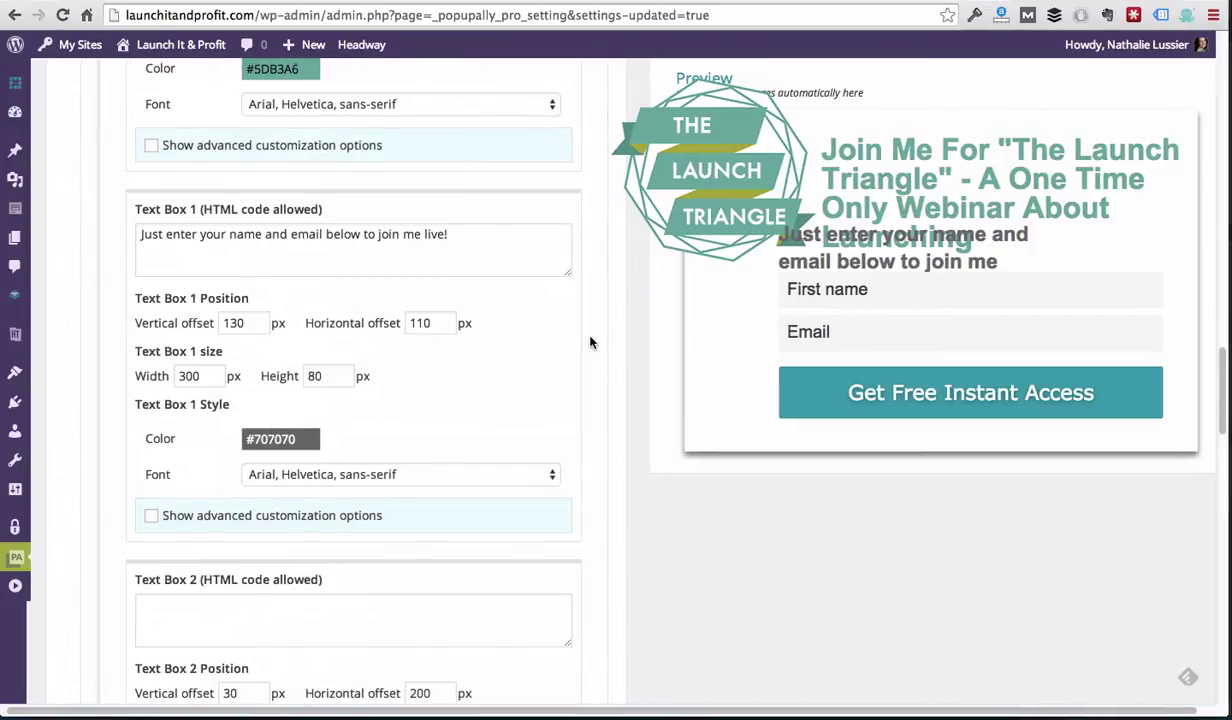
left_click(197, 377)
key("Left")
key("Left")
key("BackSpace")
type("4")
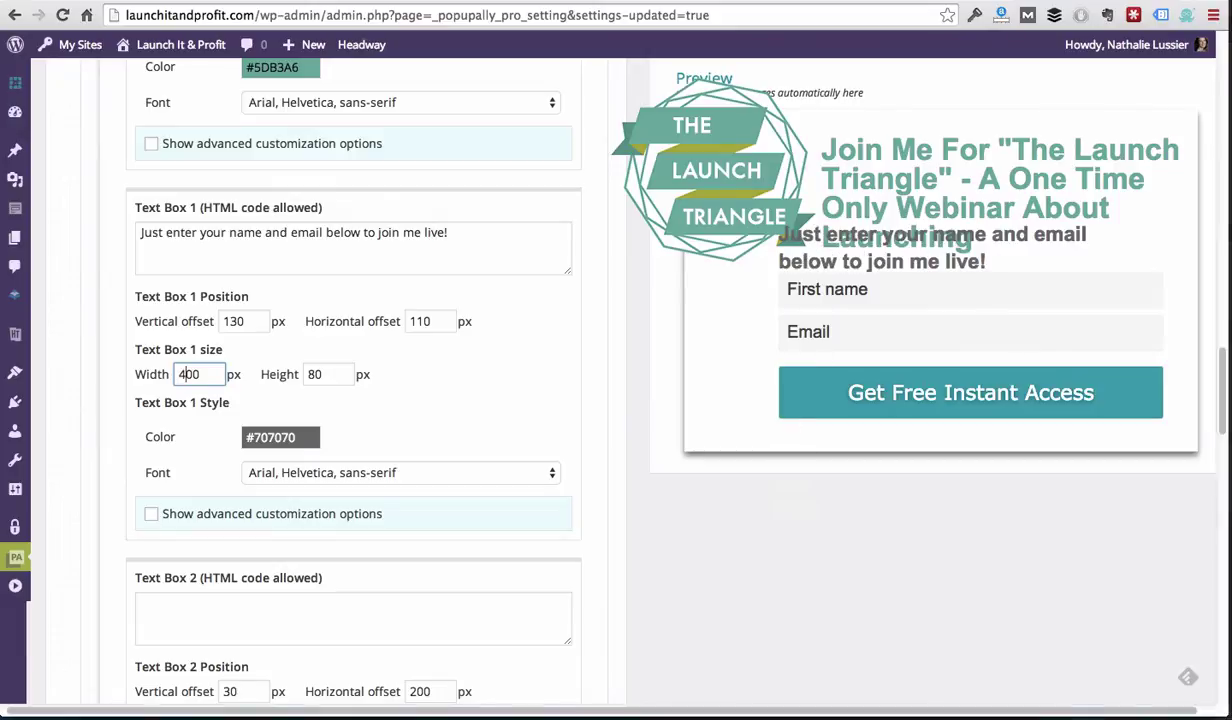
key("Delete")
type("5")
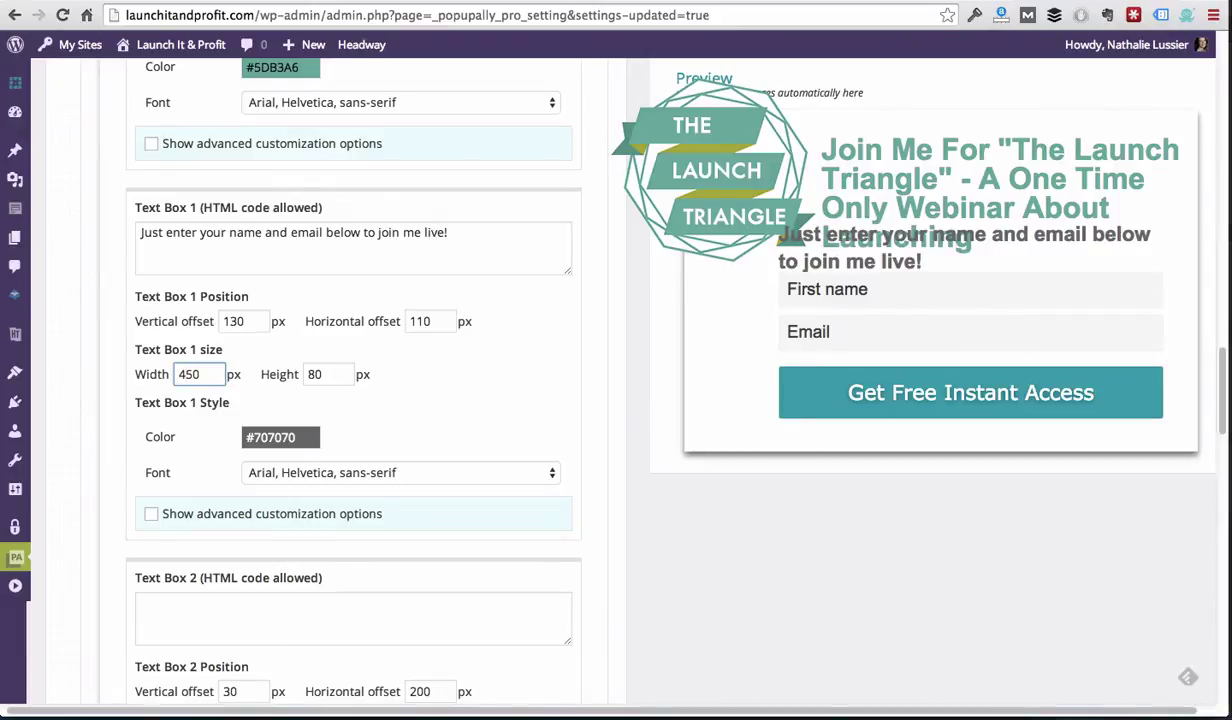
left_click(315, 373)
left_click(421, 321)
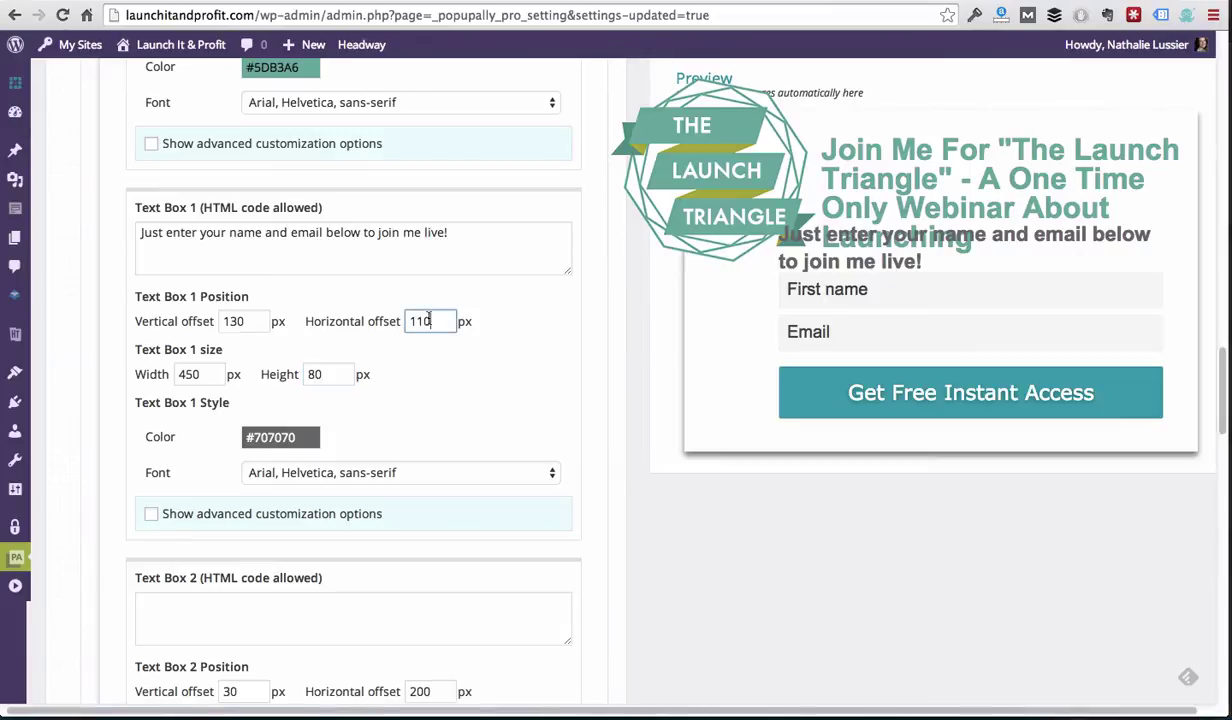
Show the first name input's advanced customization options and set its font size to 16, trying 10 first.
scroll(641, 302, "down", 10)
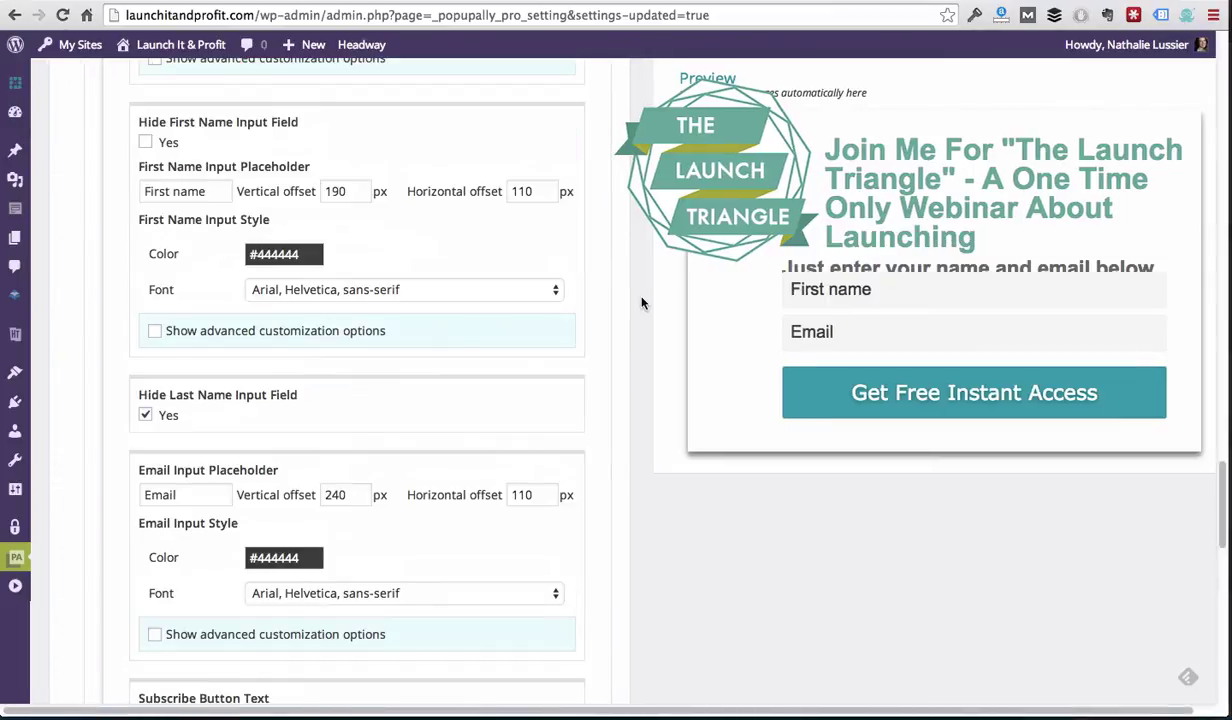
left_click(377, 332)
scroll(382, 388, "down", 1)
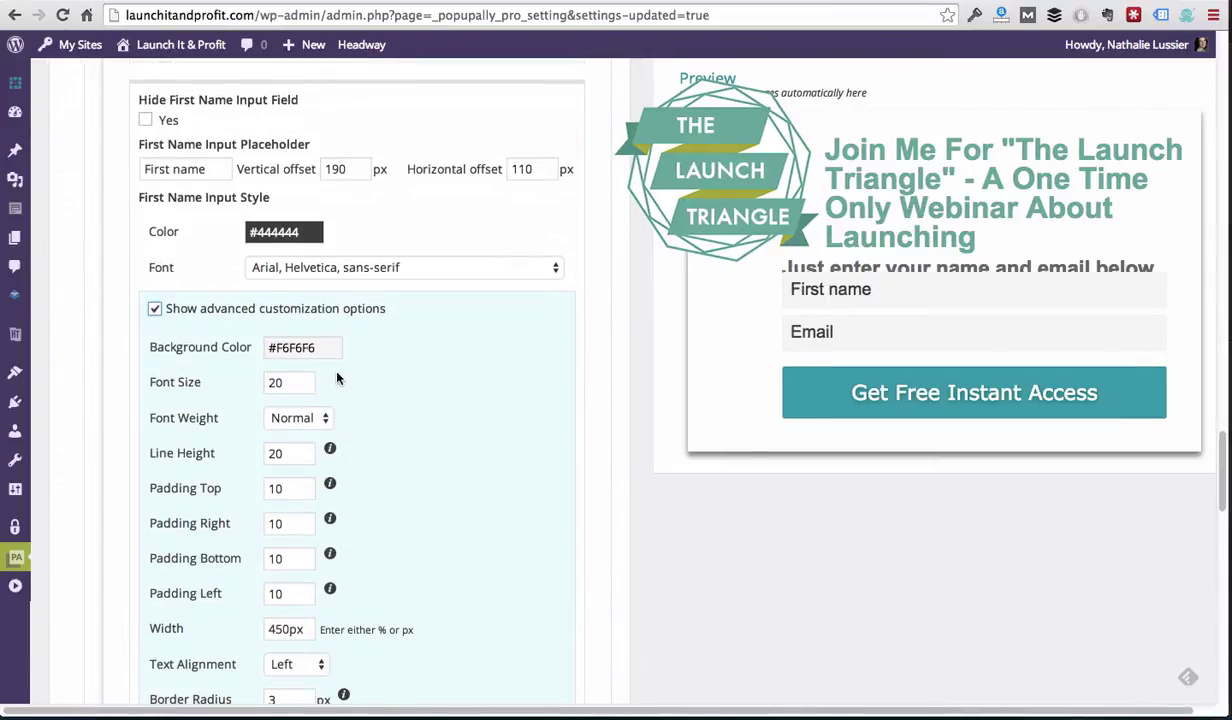
double_click(281, 382)
type("10")
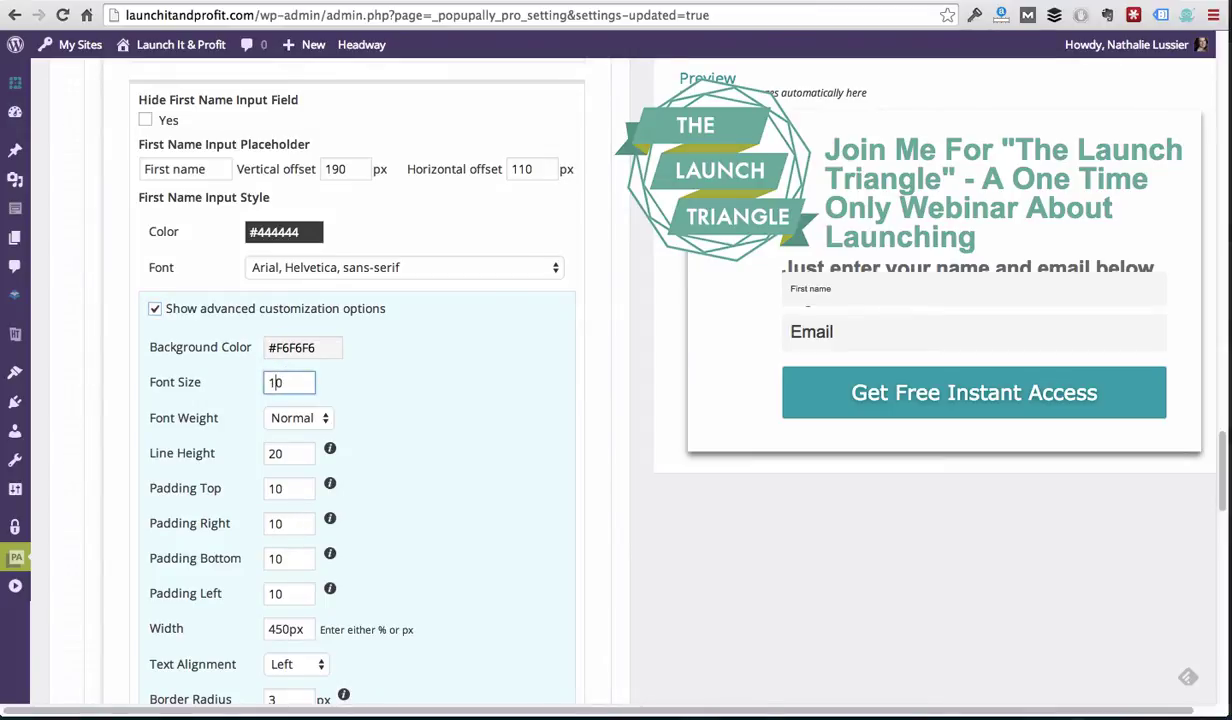
key("BackSpace")
key("BackSpace")
type("16")
scroll(480, 390, "down", 3)
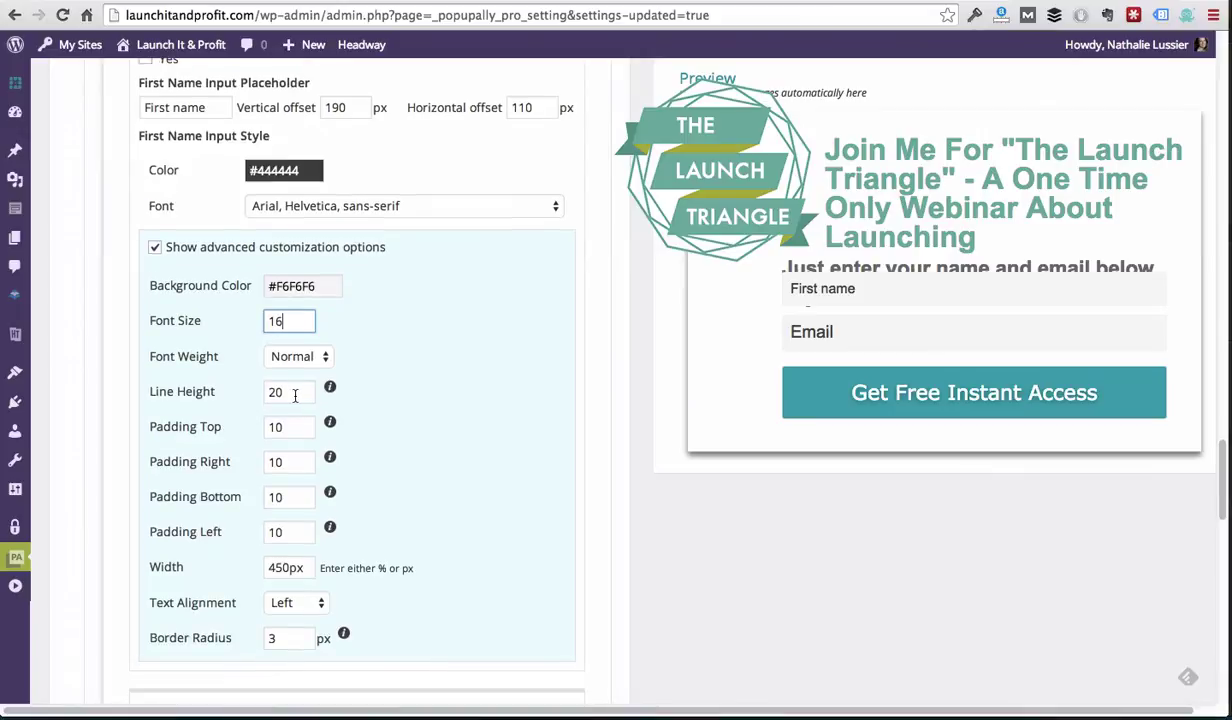
Set both the top and bottom padding of the first name input to 7.
left_click(296, 426)
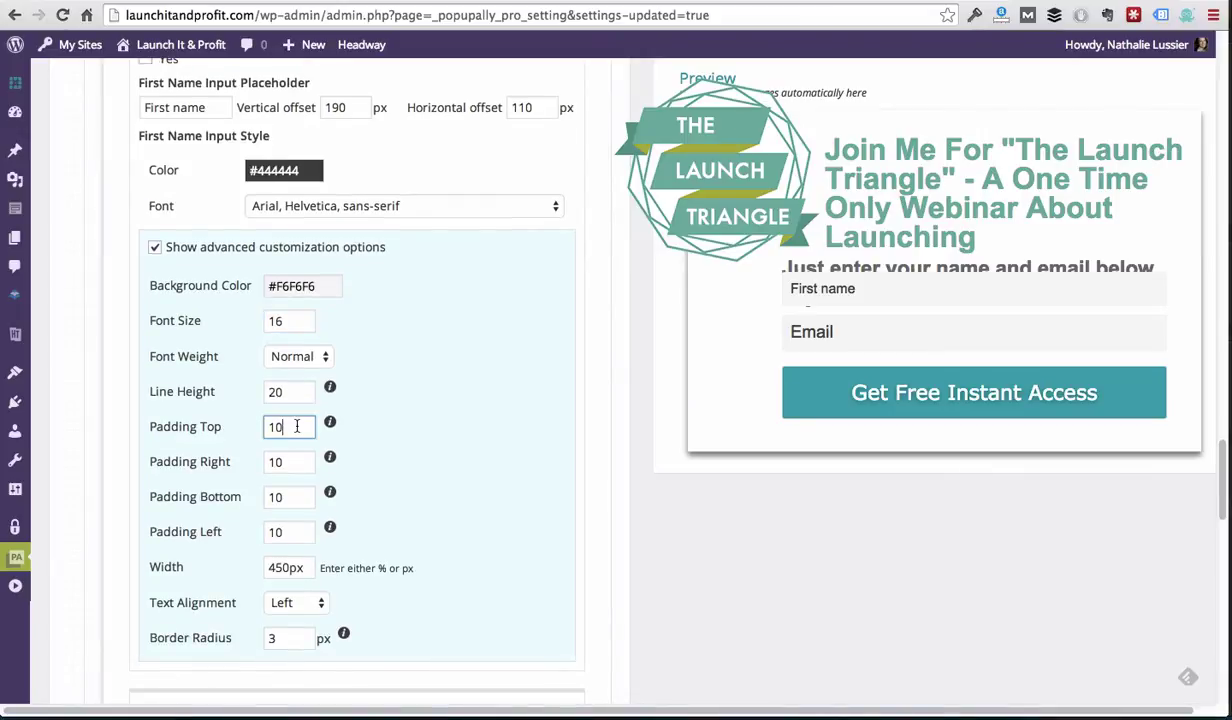
key("BackSpace")
key("BackSpace")
type("7")
left_click(292, 497)
key("BackSpace")
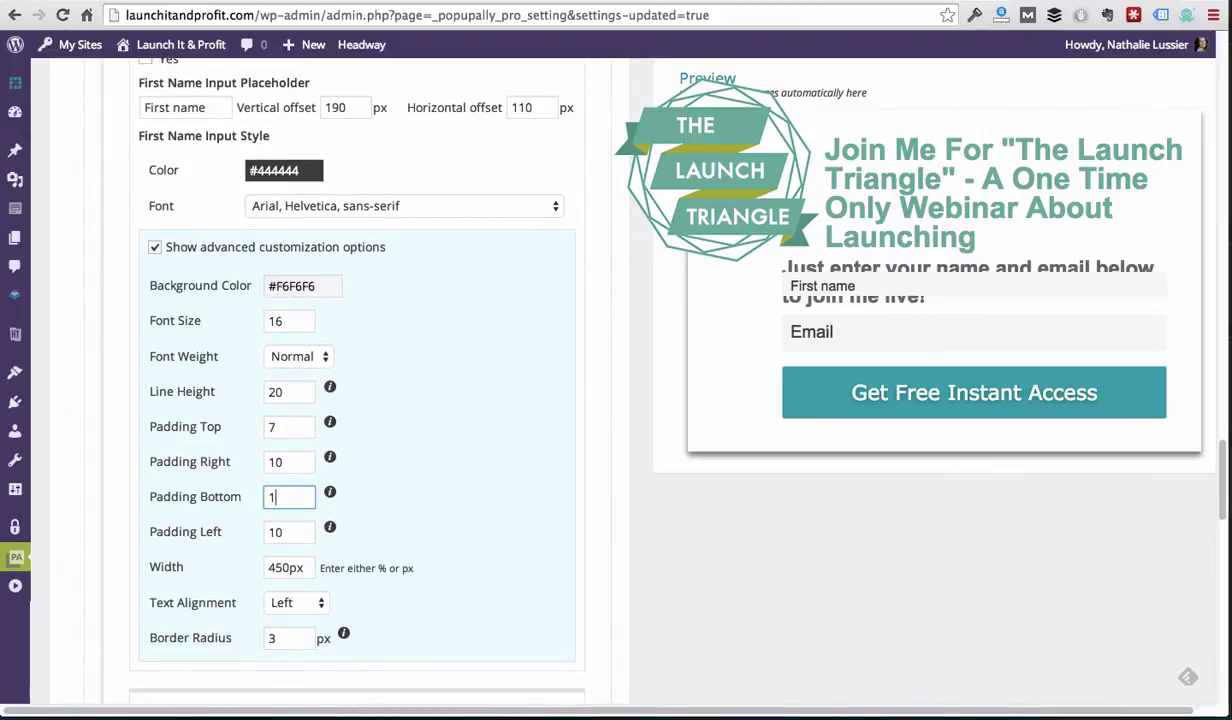
key("BackSpace")
type("7")
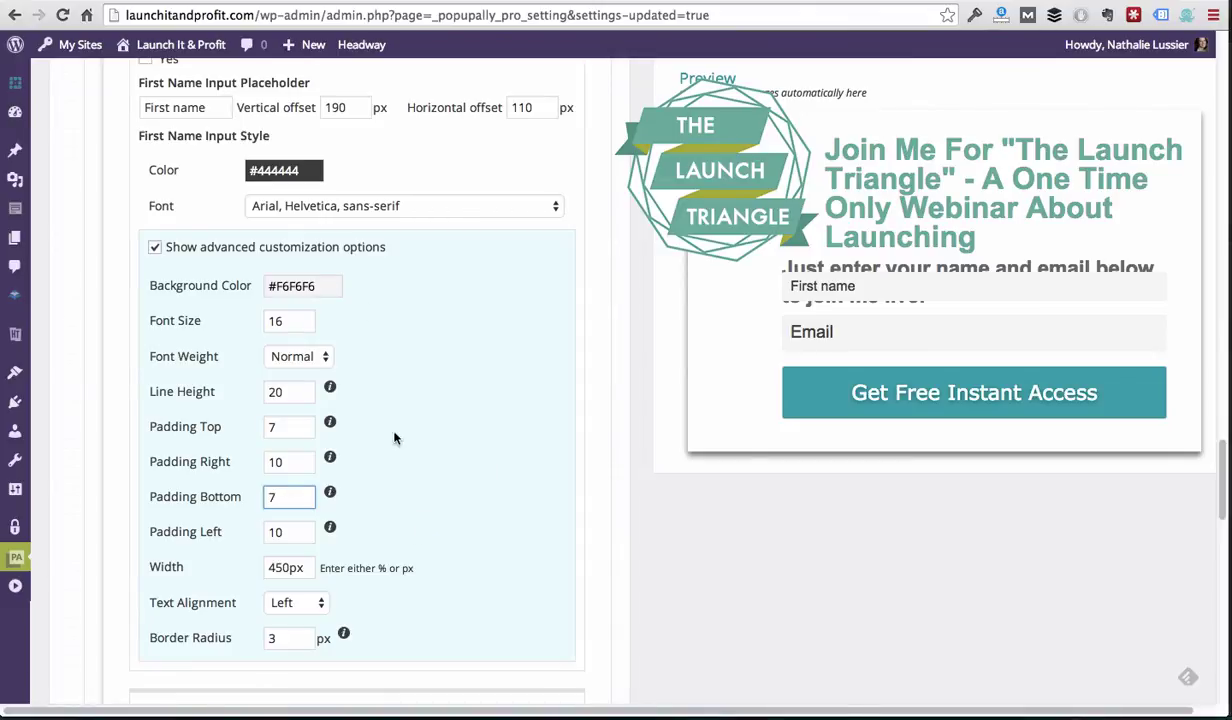
Change the first name input's background color to light beige #F6EFE2.
left_click(298, 287)
left_click_drag(333, 333, 289, 386)
left_click(530, 397)
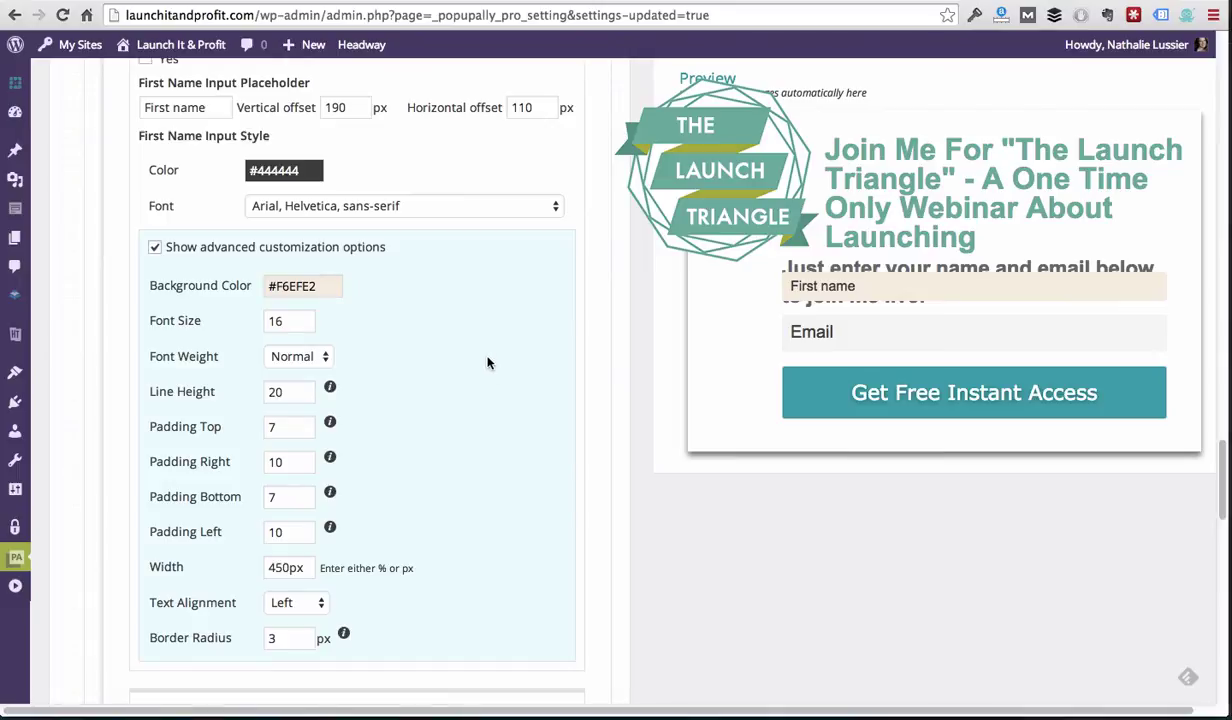
Copy the first name input's background color #F6EFE2 and apply it as the email input's background color.
left_click(290, 285)
key("ctrl+c")
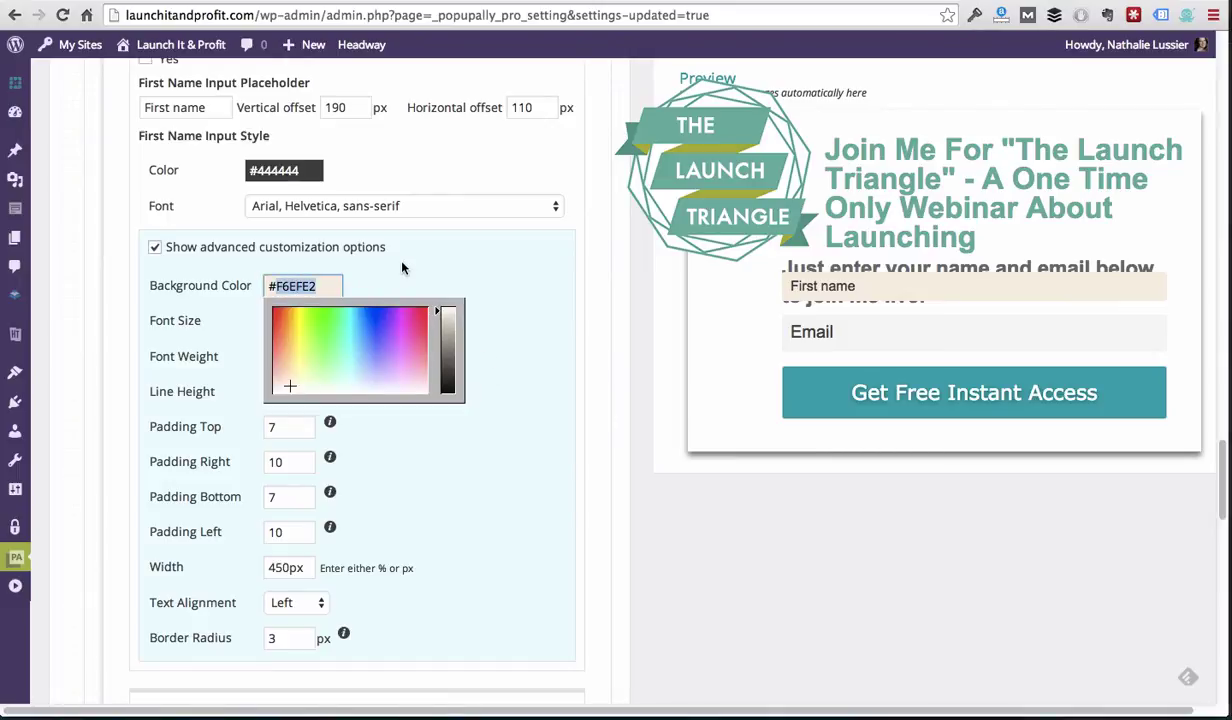
left_click(402, 268)
left_click(333, 247)
scroll(405, 360, "down", 1)
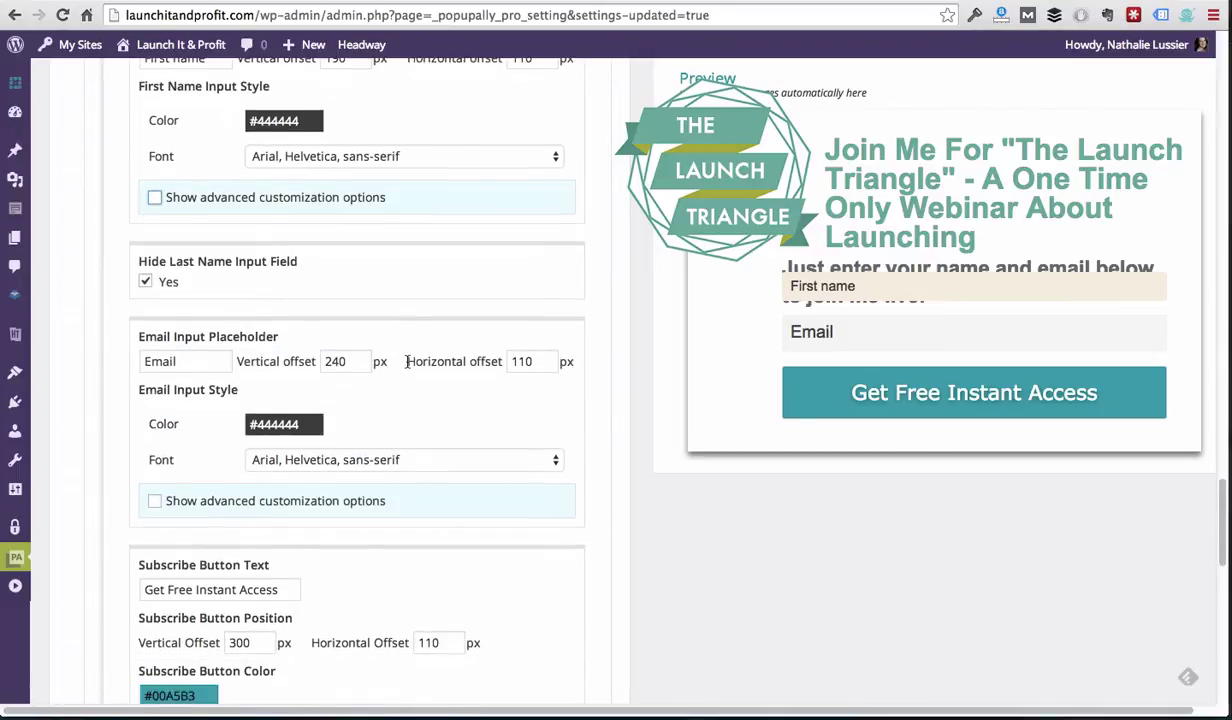
left_click(320, 500)
scroll(473, 467, "down", 2)
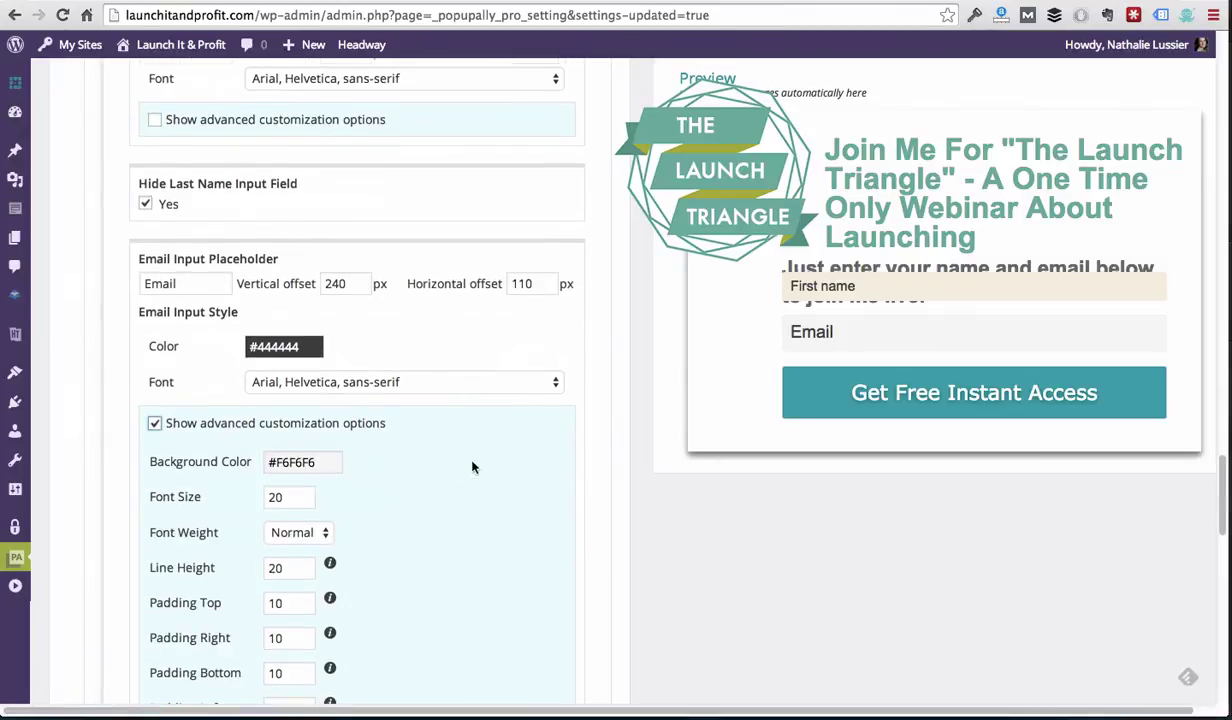
scroll(473, 467, "down", 1)
left_click(295, 438)
key("ctrl+v")
left_click(426, 433)
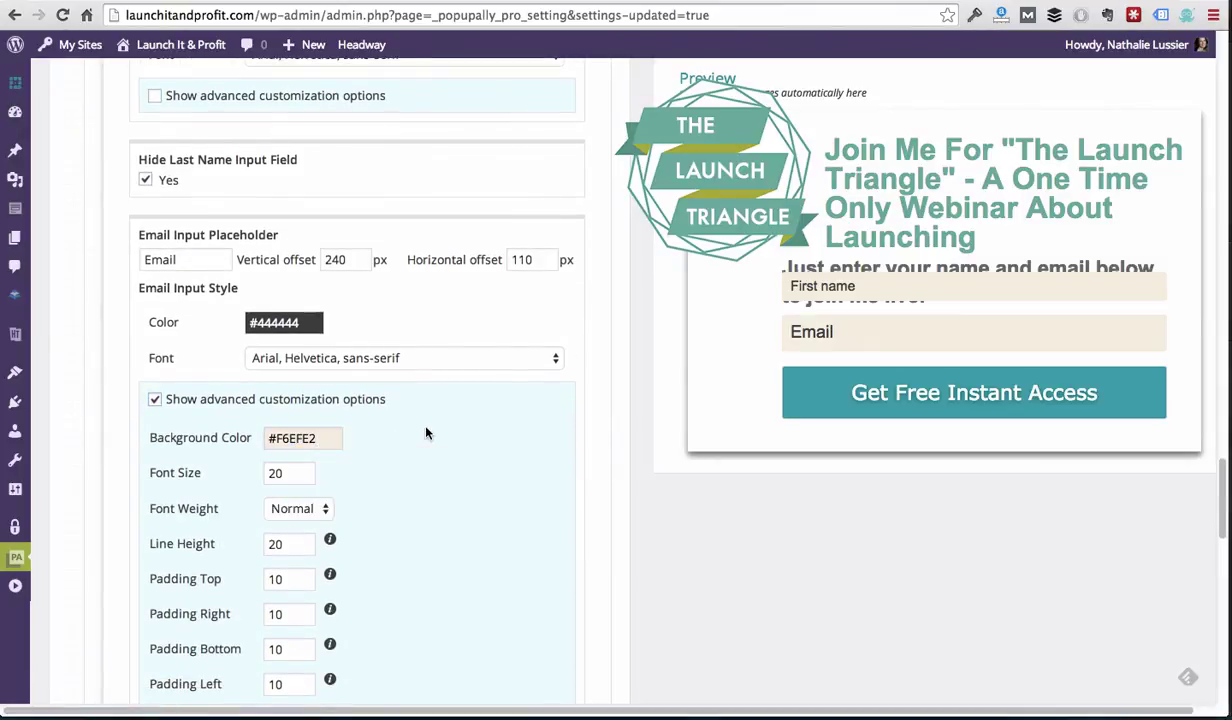
Set the subscribe button's vertical offset to 320 px.
scroll(426, 433, "down", 2)
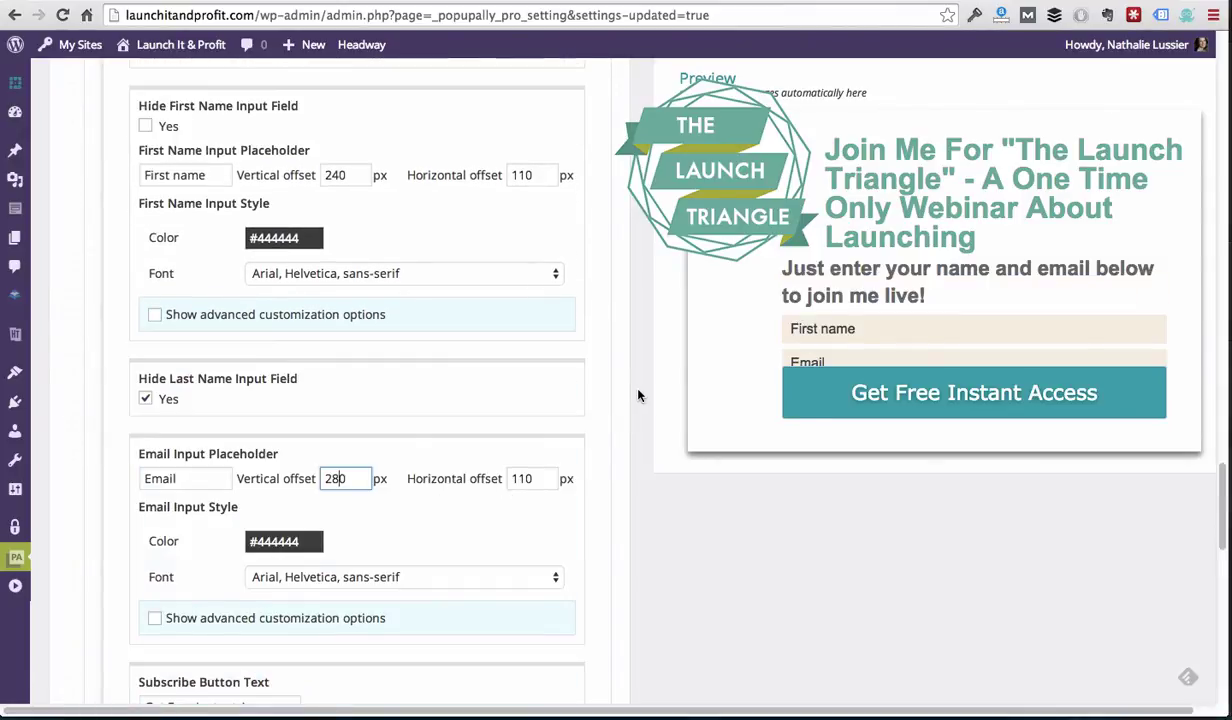
scroll(638, 396, "down", 15)
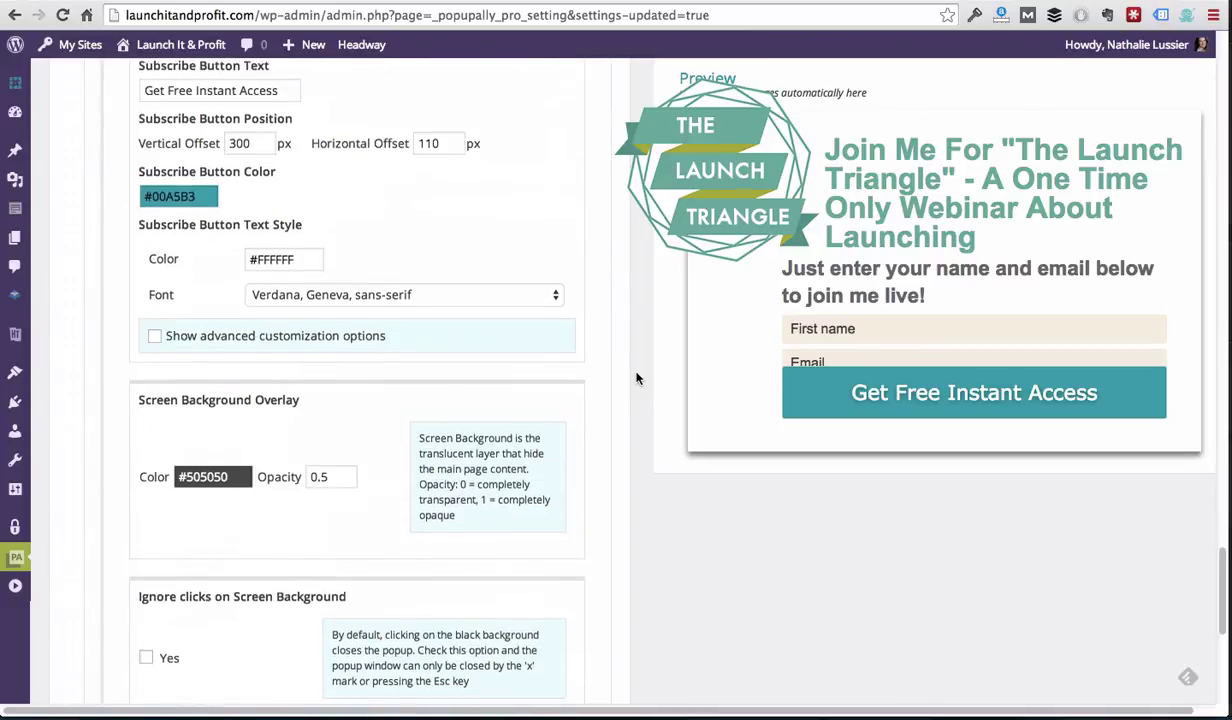
scroll(636, 378, "up", 4)
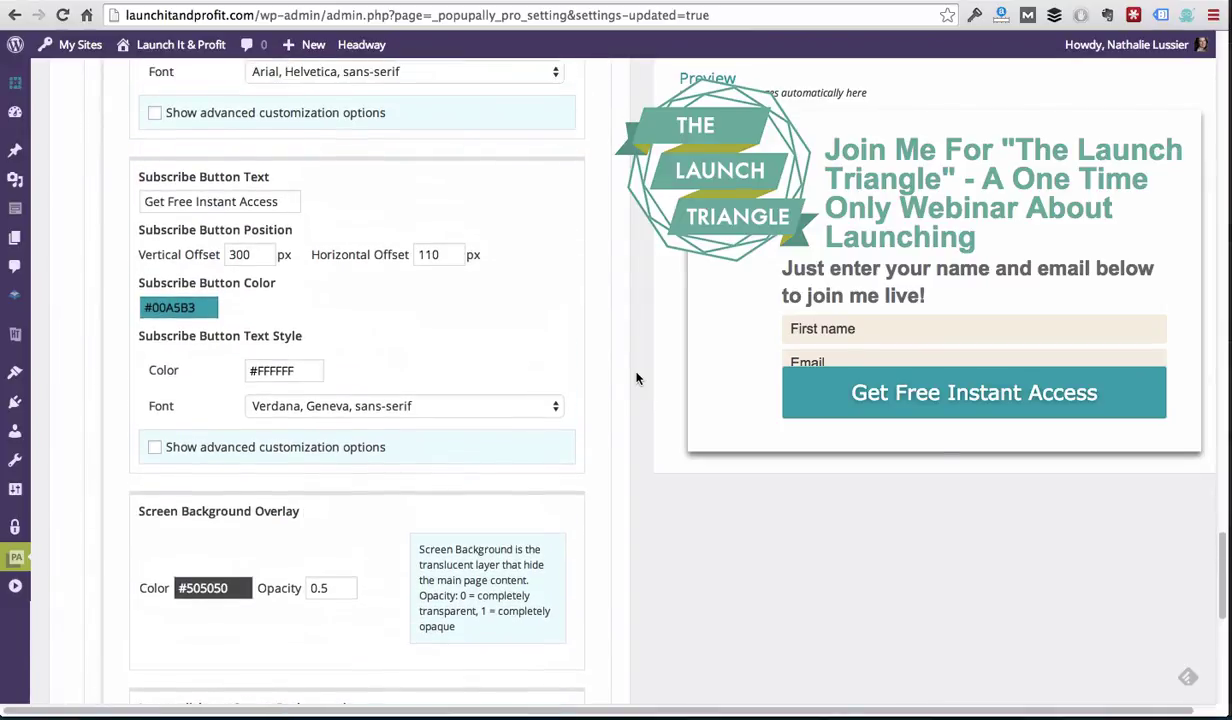
left_click(244, 254)
key("BackSpace")
key("BackSpace")
type("20")
Change the email input placeholder to "Your best email address here".
scroll(536, 357, "up", 8)
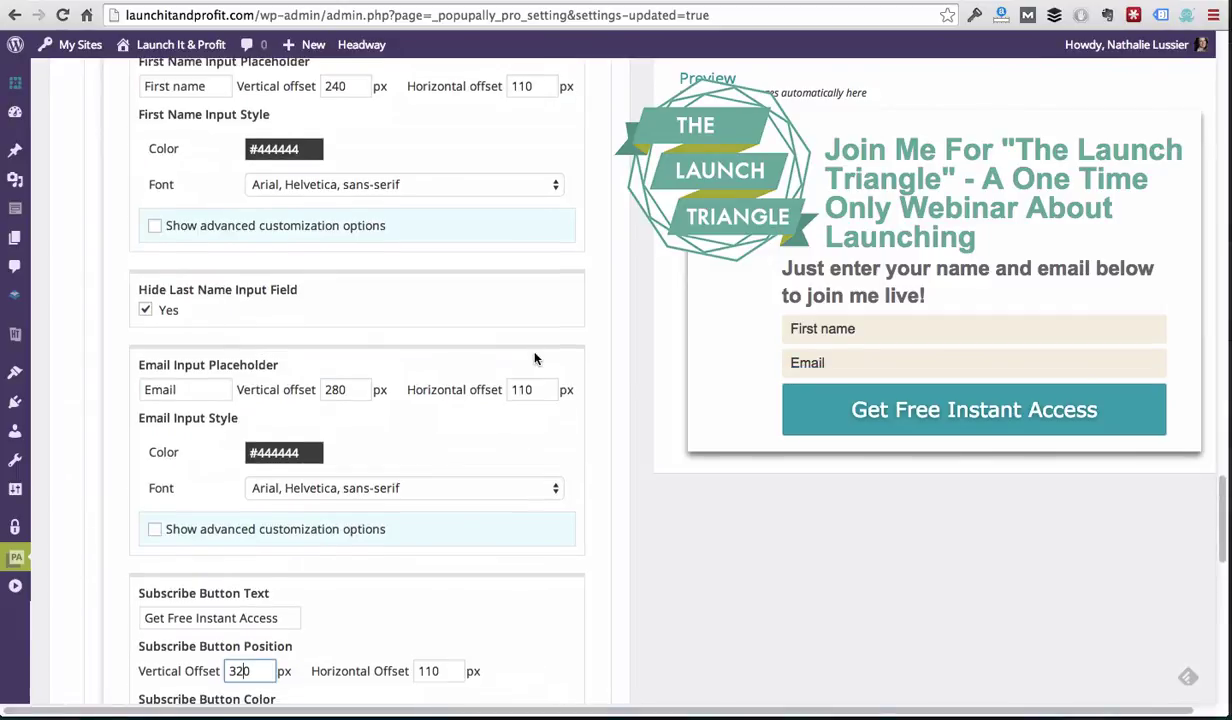
double_click(176, 387)
key("BackSpace")
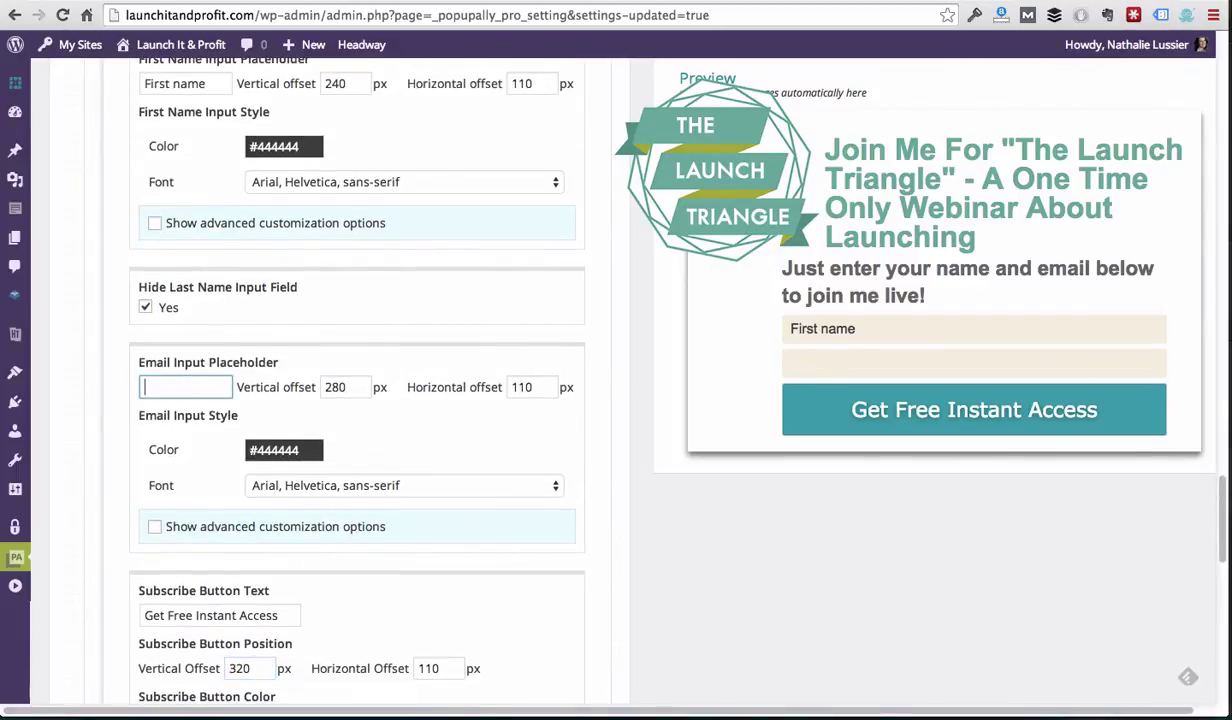
type("Your best ")
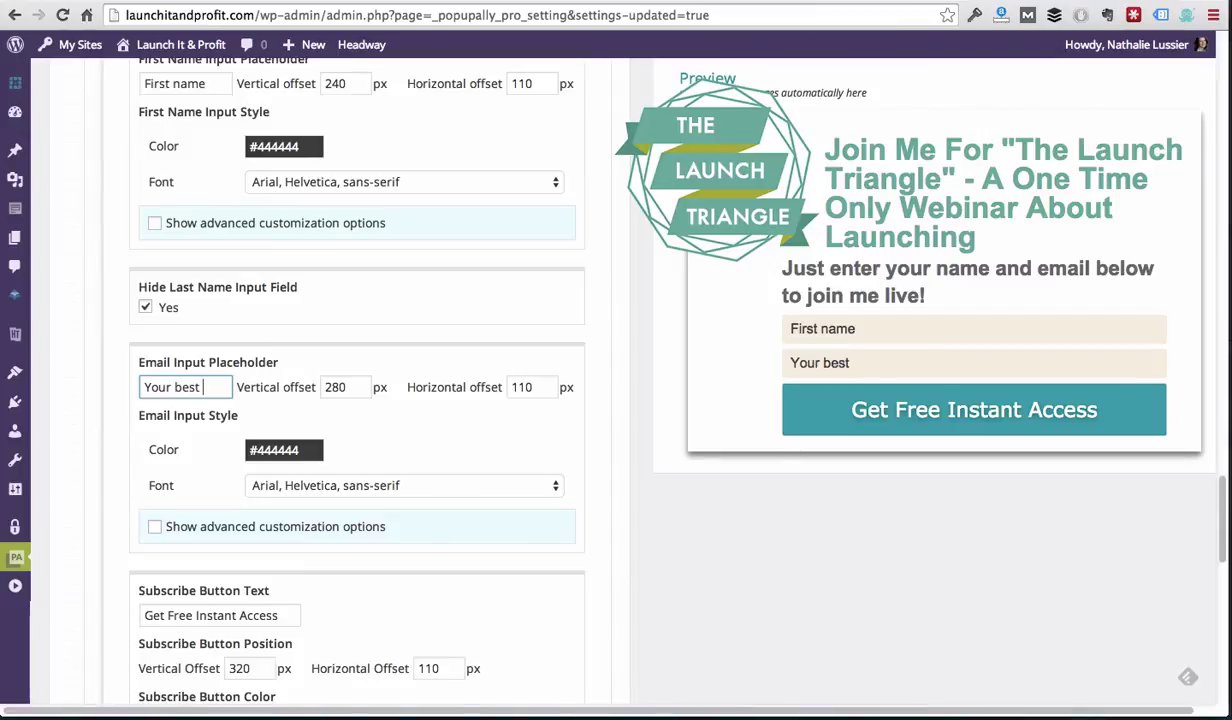
type("email address here")
left_click(624, 418)
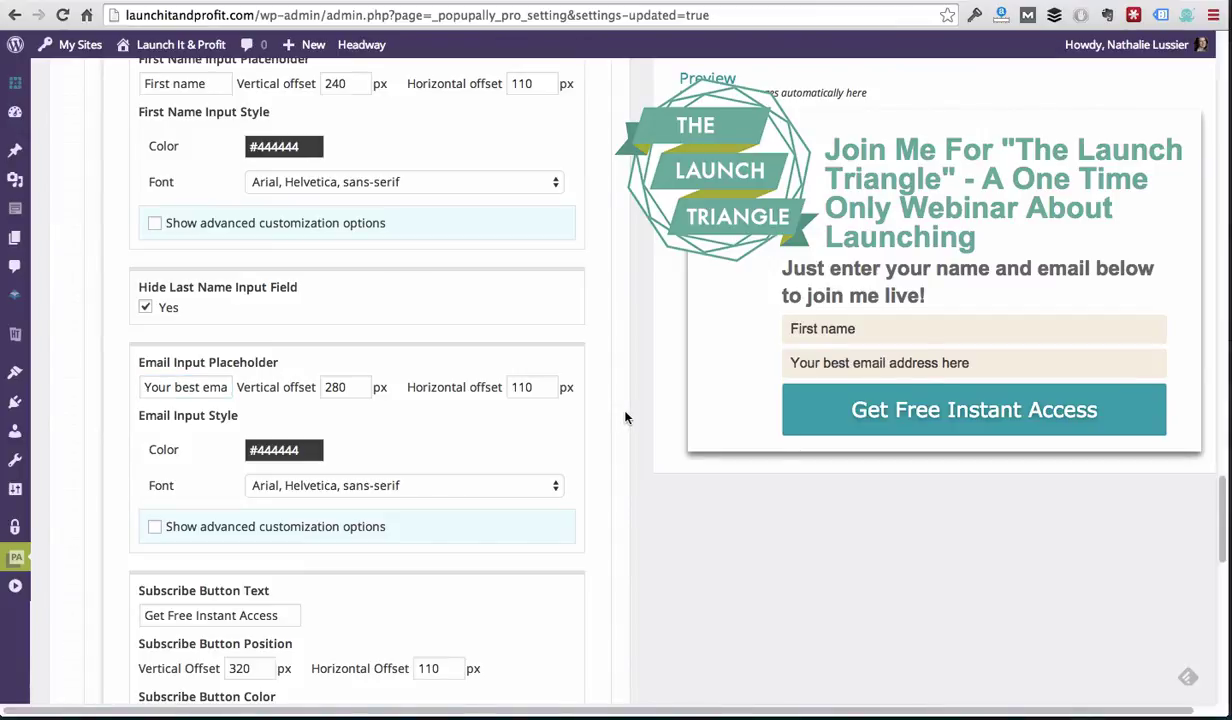
Change the subscribe button color to olive green #AAB437.
scroll(625, 418, "down", 2)
scroll(615, 380, "down", 2)
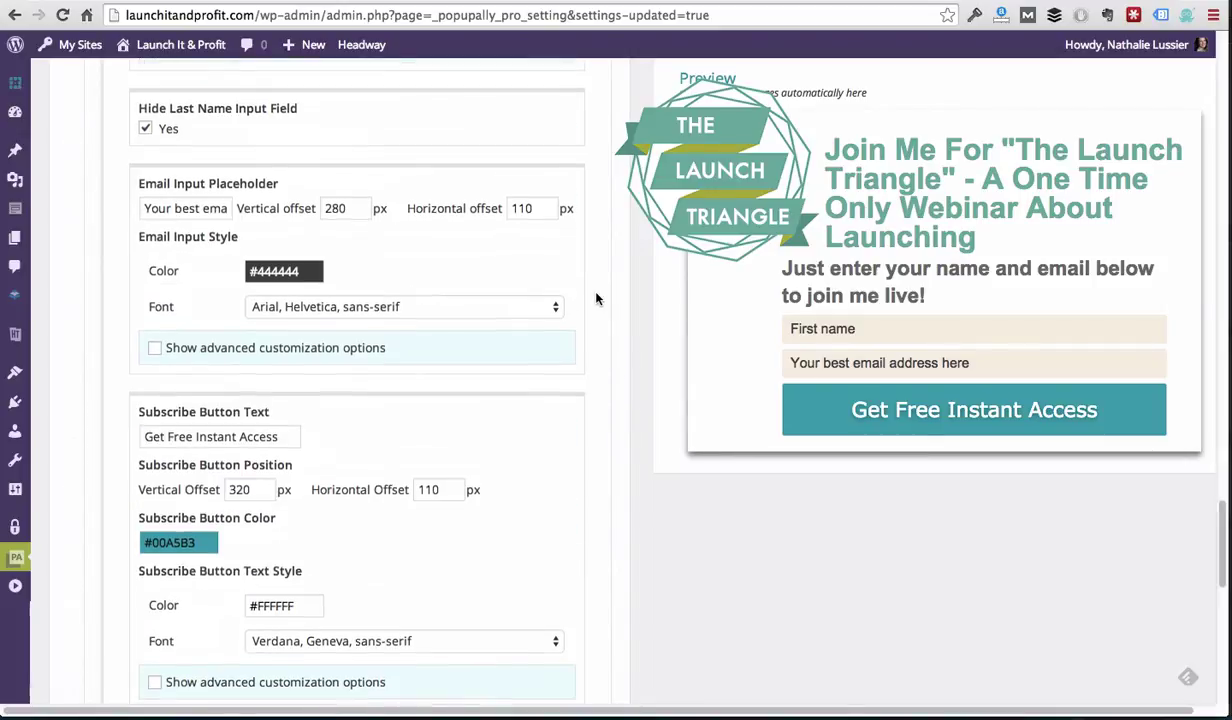
scroll(597, 298, "down", 3)
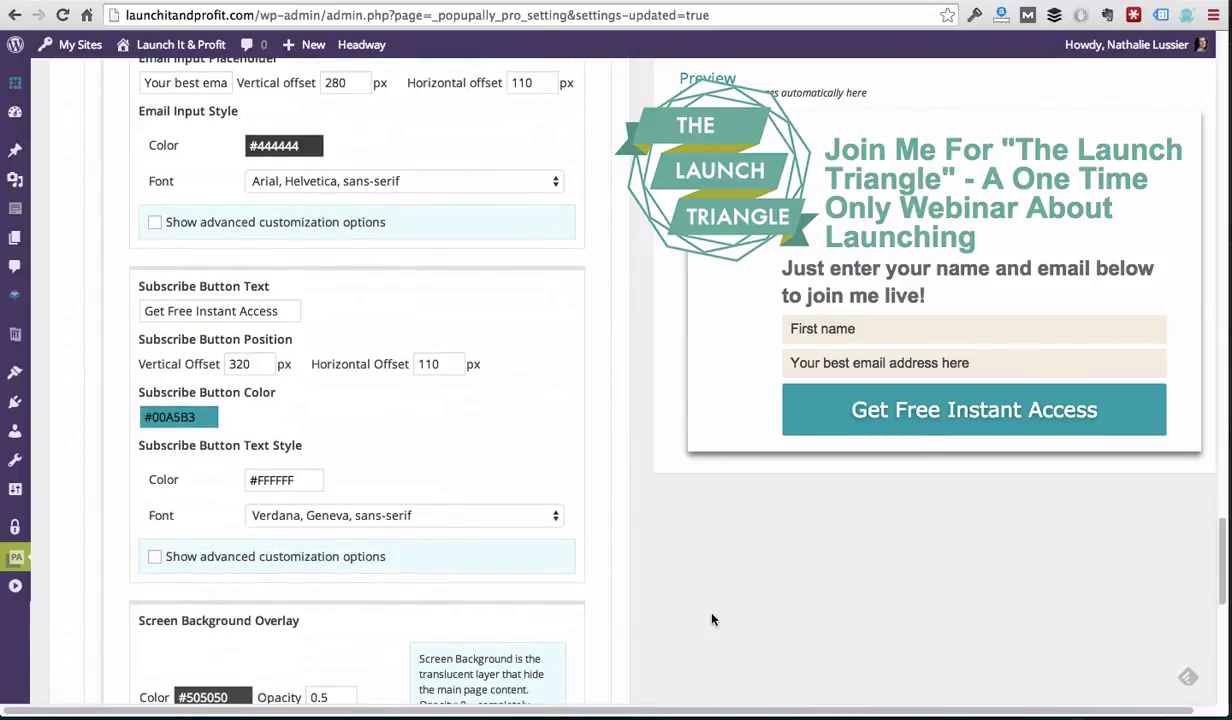
left_click(178, 417)
left_click(230, 470)
left_click(377, 411)
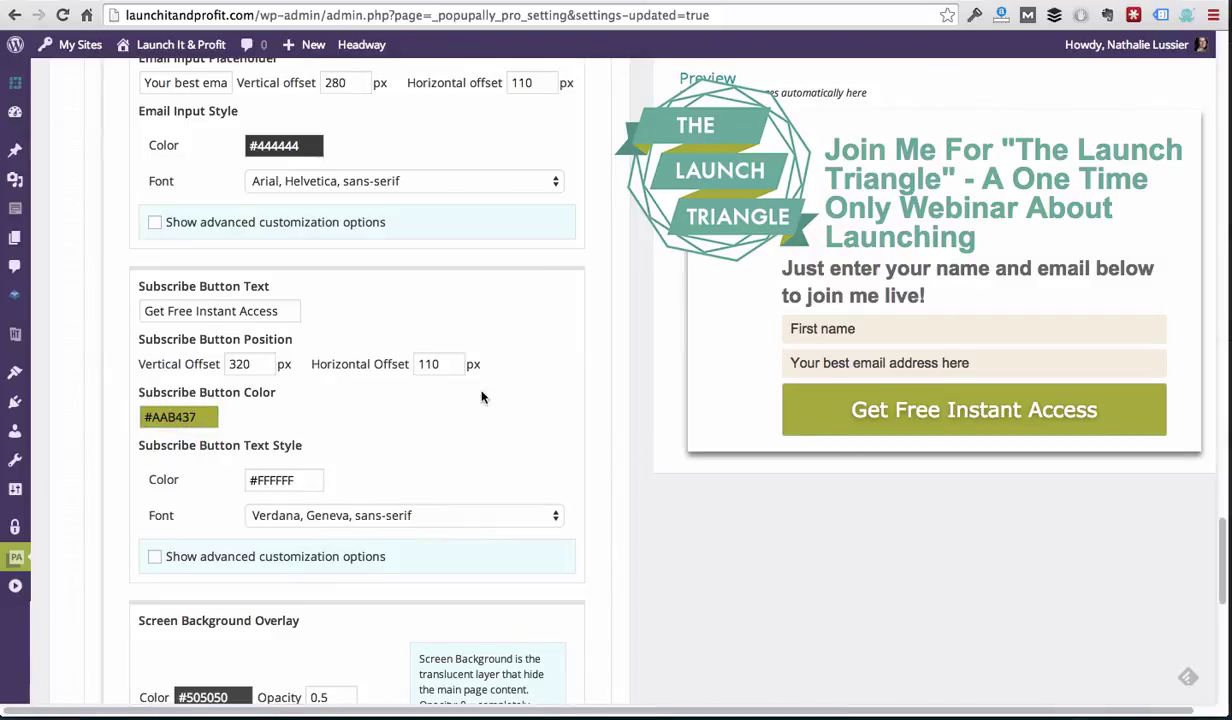
Set both the top and bottom padding of the subscribe button to 18 in its advanced customization options.
scroll(405, 391, "down", 1)
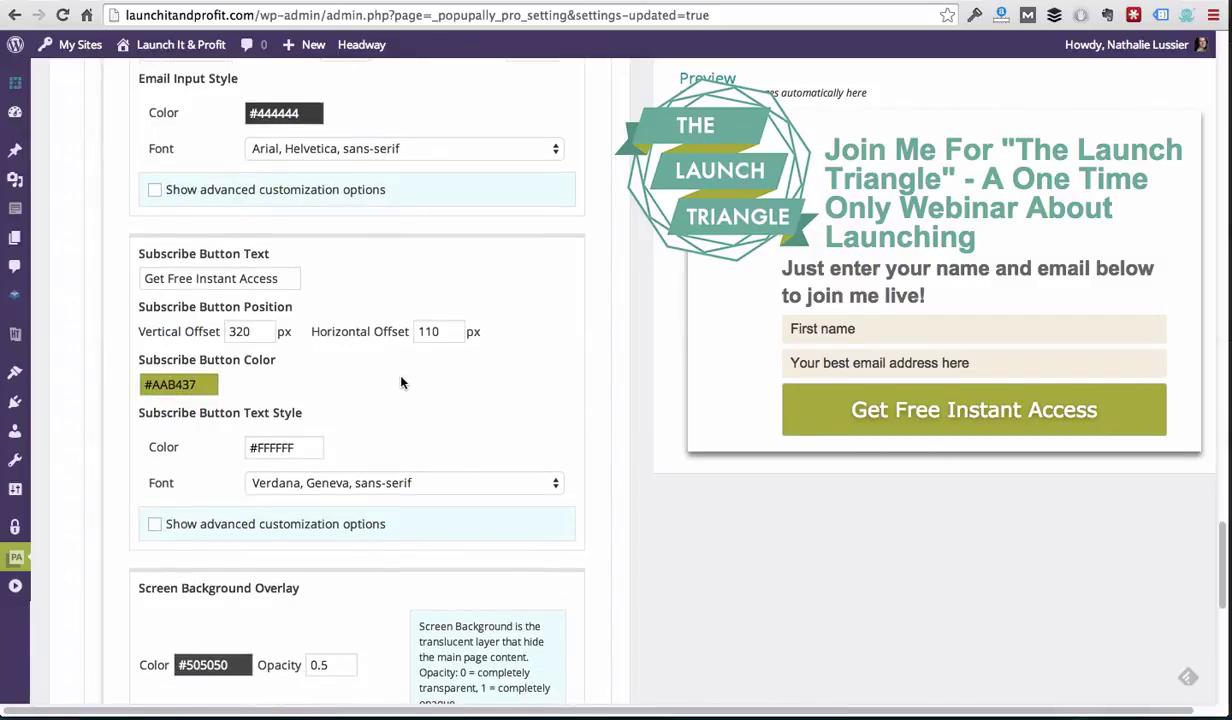
left_click(313, 525)
scroll(313, 525, "down", 3)
scroll(311, 520, "down", 2)
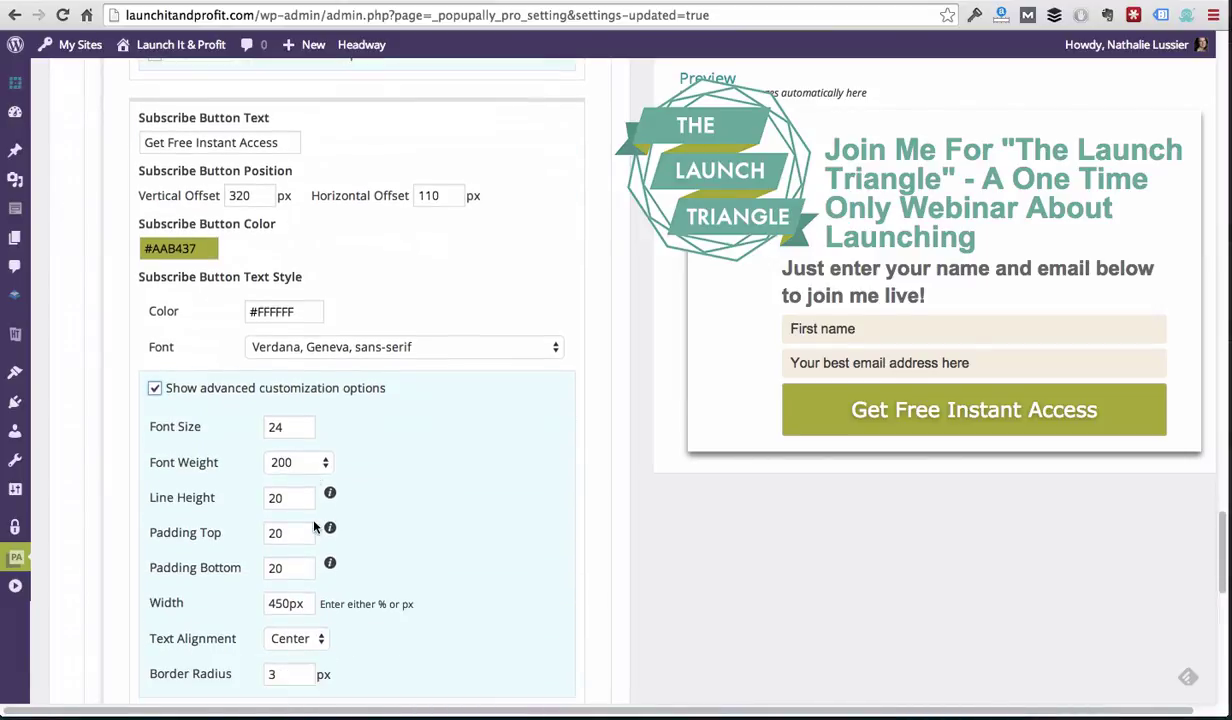
left_click(286, 537)
key("BackSpace")
key("BackSpace")
type("18")
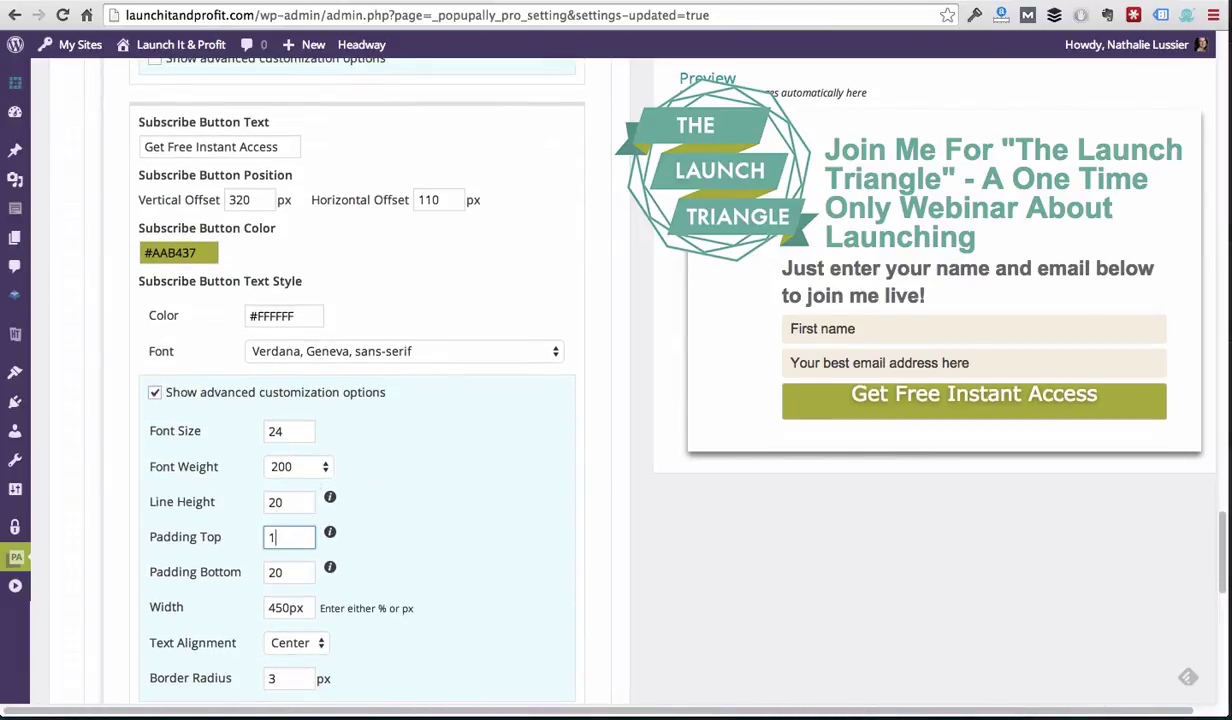
left_click(281, 572)
key("BackSpace")
key("BackSpace")
type("18")
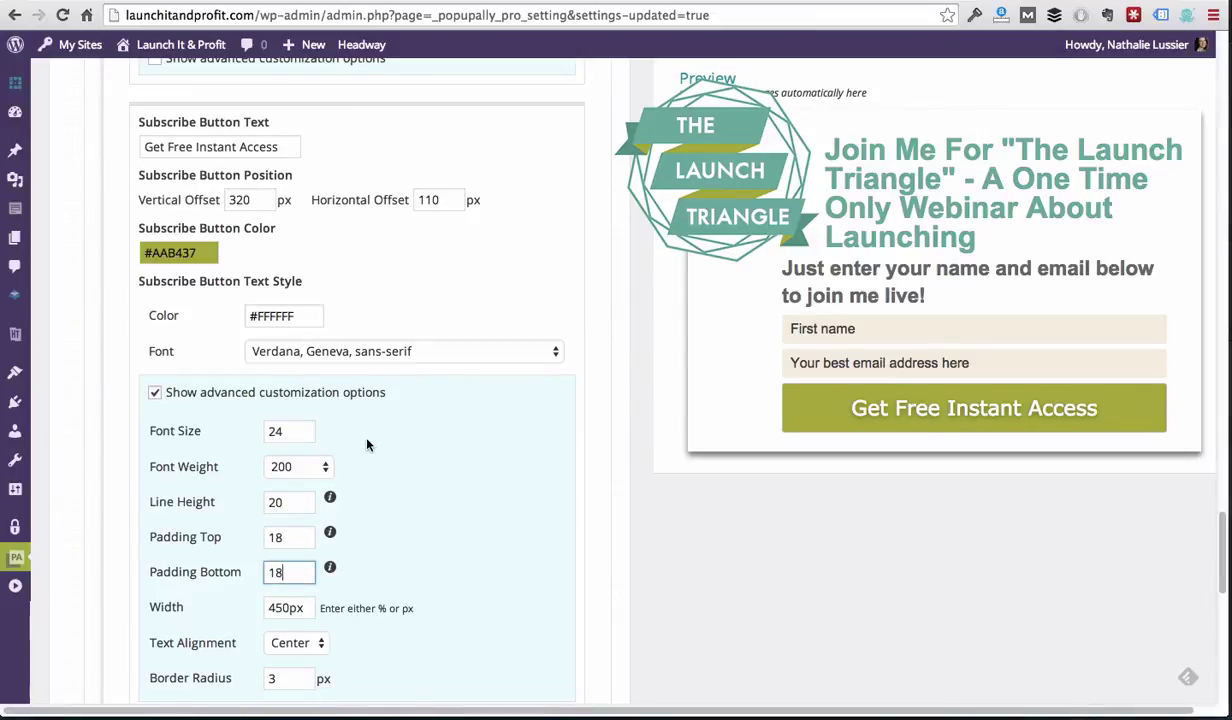
left_click(340, 392)
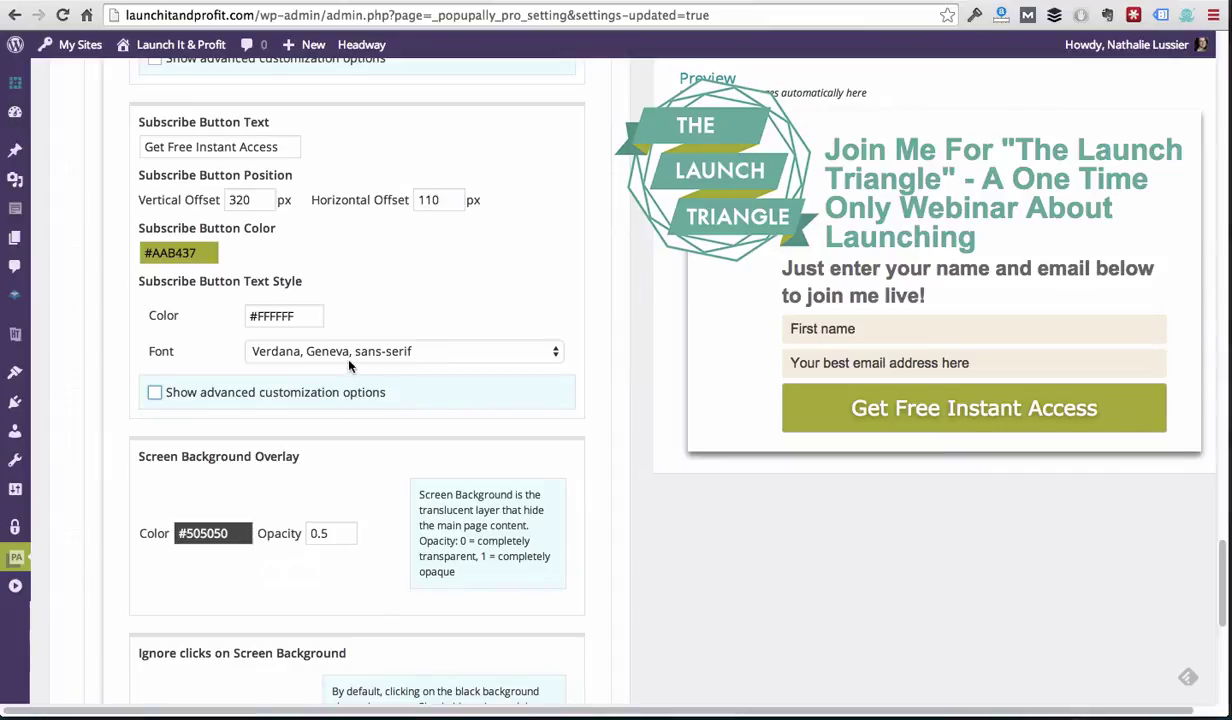
Change the subscribe button's text font to Arial, Helvetica, sans-serif.
left_click(349, 362)
left_click(340, 233)
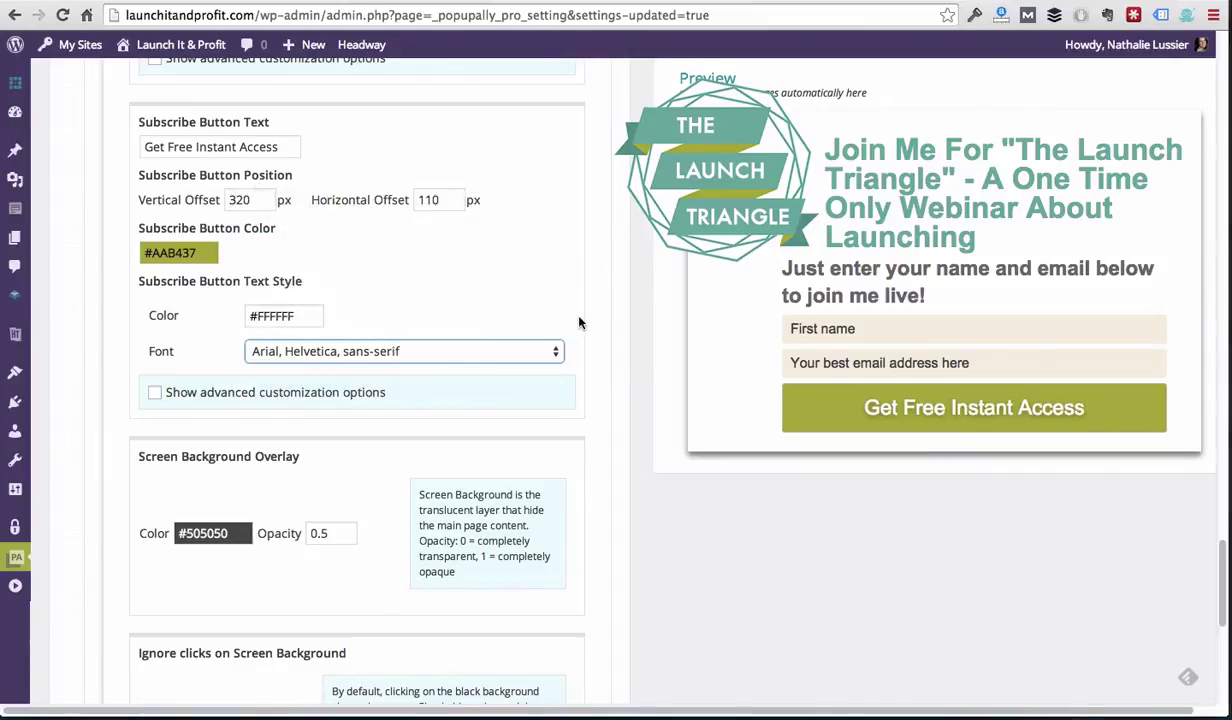
Replace the subscribe button text with "Secure my spot!" and save the popup settings.
scroll(560, 329, "up", 1)
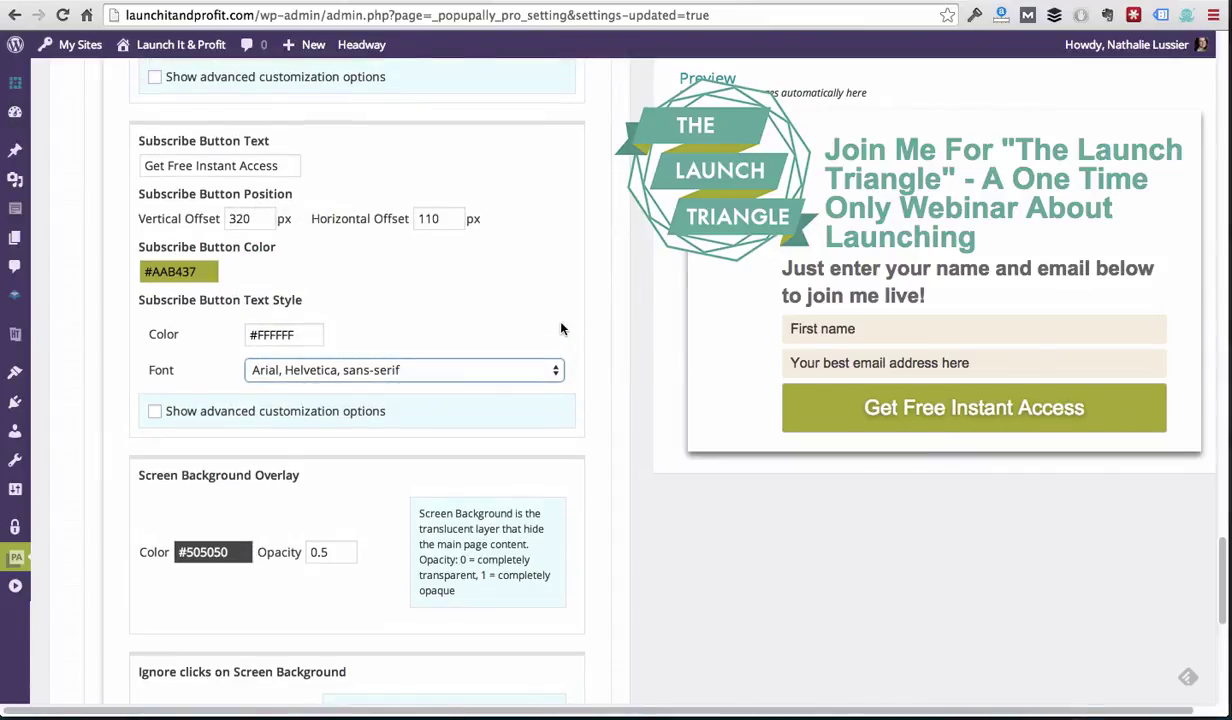
double_click(233, 166)
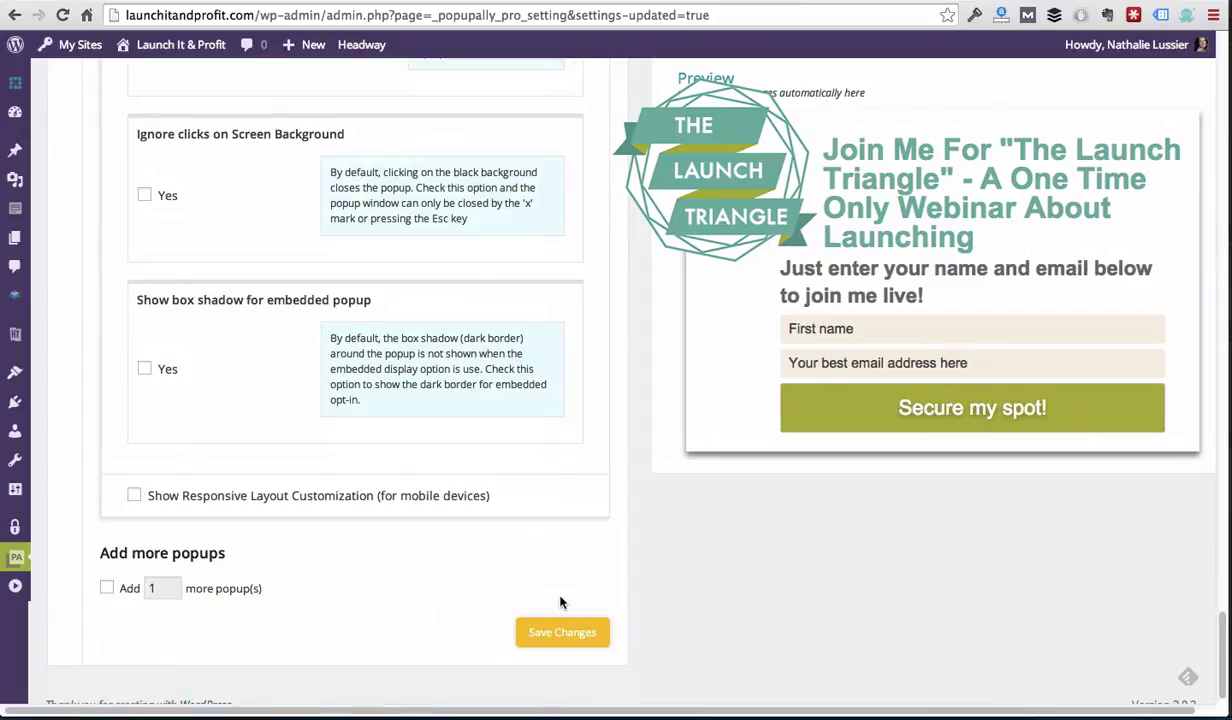
left_click(538, 634)
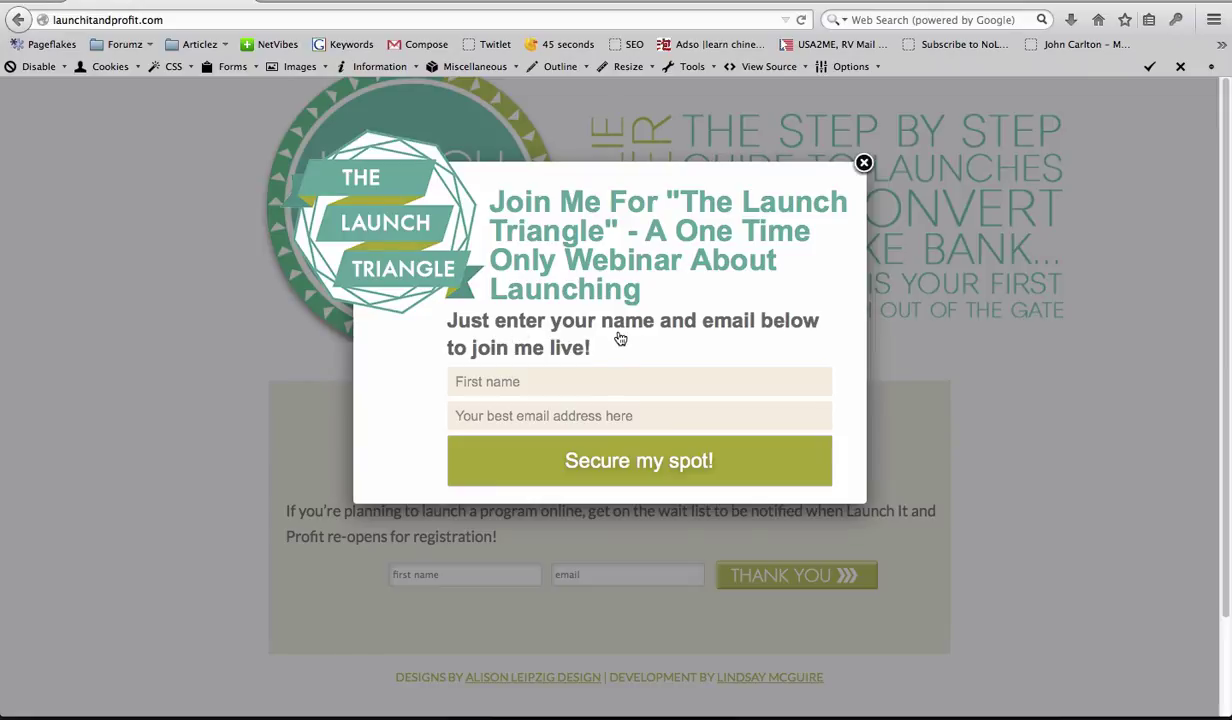
Fill in the live popup on launchitandprofit.com with the subscriber's first name and email address.
left_click(558, 382)
type("Nathalie")
key("Tab")
type("n")
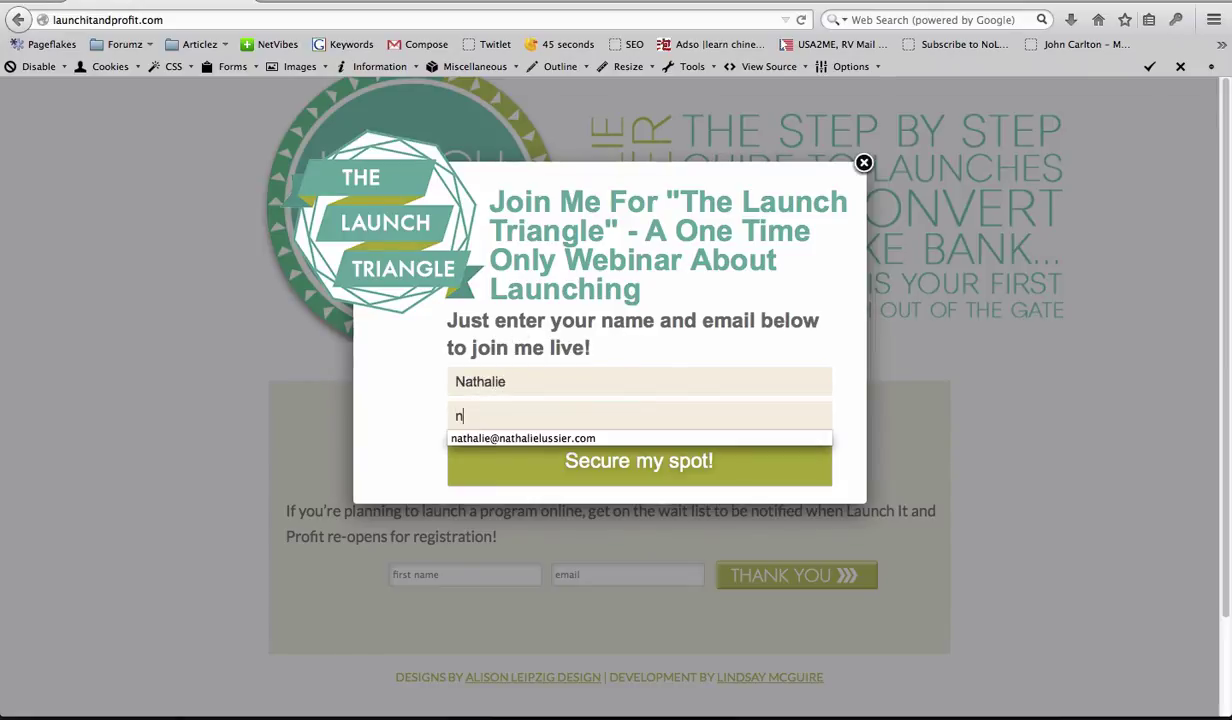
key("Down")
key("Return")
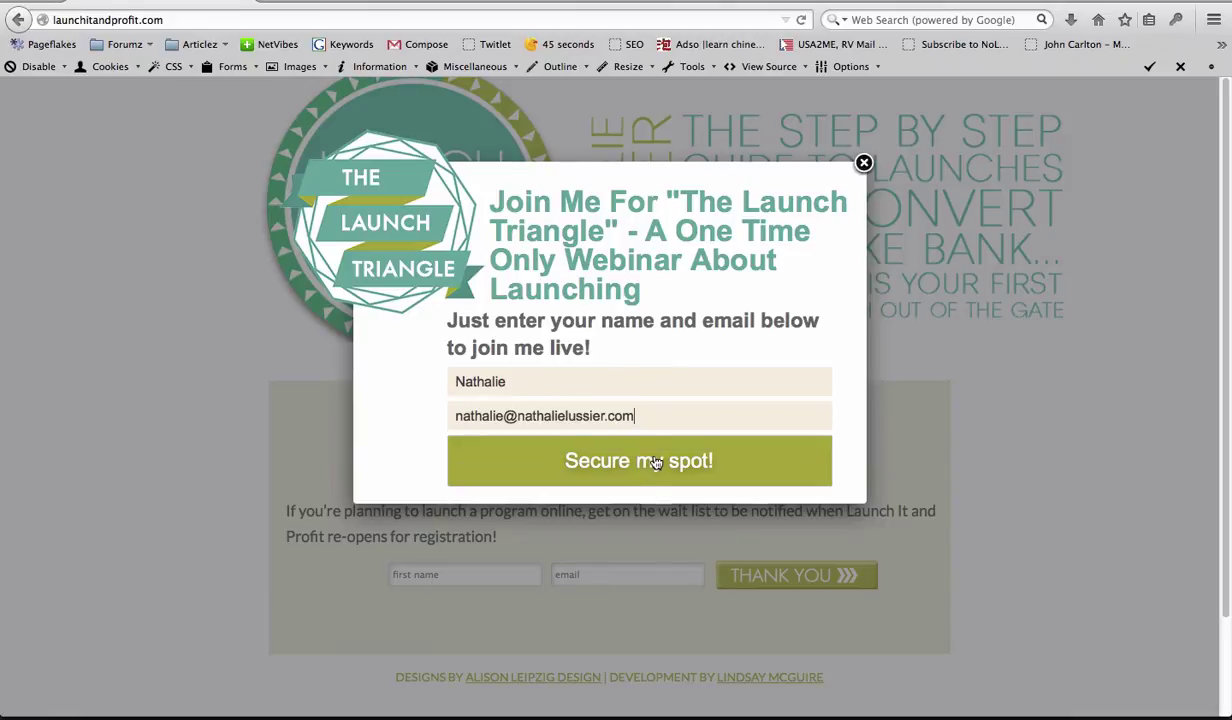